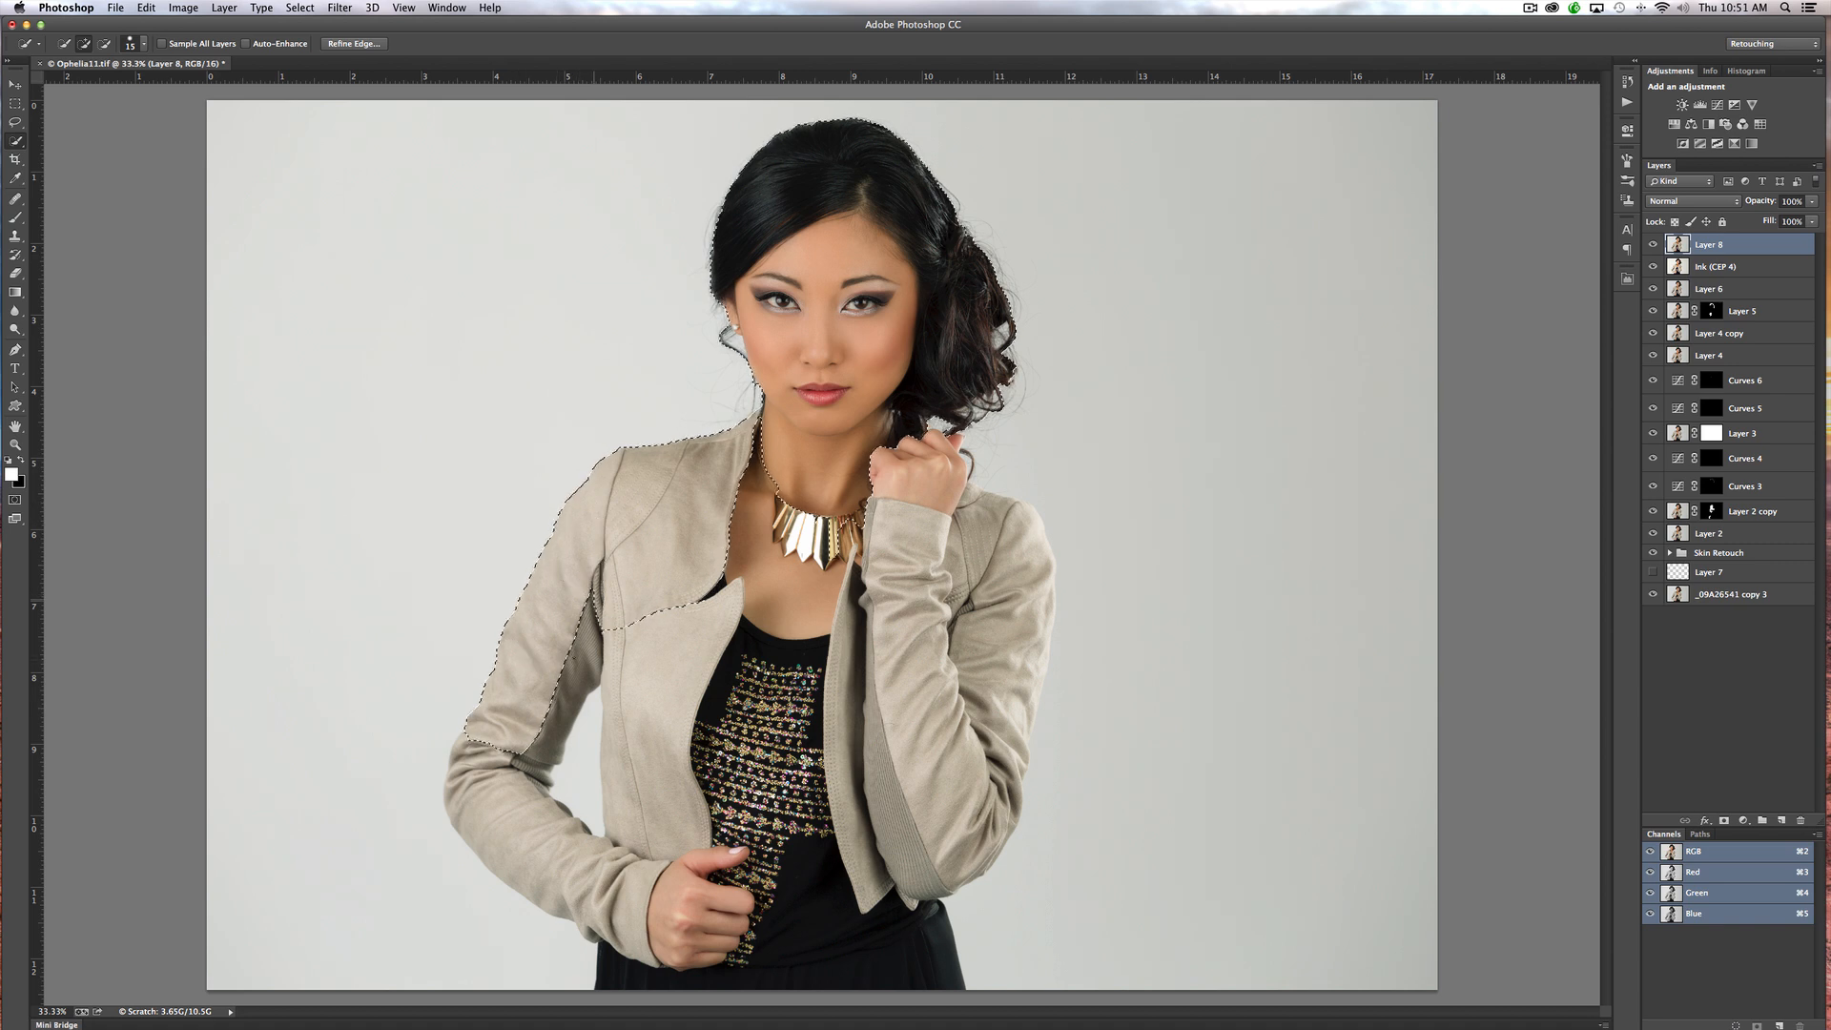
Extend the quick selection over both jacket sleeves, the front panels and the black dress, excluding the background gap between arm and torso
{"action": "mouse_move", "coordinate": [506, 774]}
{"action": "left_mouse_down"}
{"action": "mouse_move", "coordinate": [541, 875]}
{"action": "mouse_move", "coordinate": [643, 885]}
{"action": "left_mouse_up"}
{"action": "mouse_move", "coordinate": [951, 601]}
{"action": "left_mouse_down"}
{"action": "mouse_move", "coordinate": [1018, 518]}
{"action": "mouse_move", "coordinate": [1029, 529]}
{"action": "mouse_move", "coordinate": [992, 567]}
{"action": "left_mouse_up"}
{"action": "mouse_move", "coordinate": [1016, 717]}
{"action": "left_mouse_down"}
{"action": "mouse_move", "coordinate": [972, 696]}
{"action": "mouse_move", "coordinate": [968, 768]}
{"action": "left_mouse_up"}
{"action": "mouse_move", "coordinate": [911, 659]}
{"action": "left_mouse_down"}
{"action": "mouse_move", "coordinate": [921, 633]}
{"action": "mouse_move", "coordinate": [848, 649]}
{"action": "mouse_move", "coordinate": [843, 701]}
{"action": "left_mouse_up"}
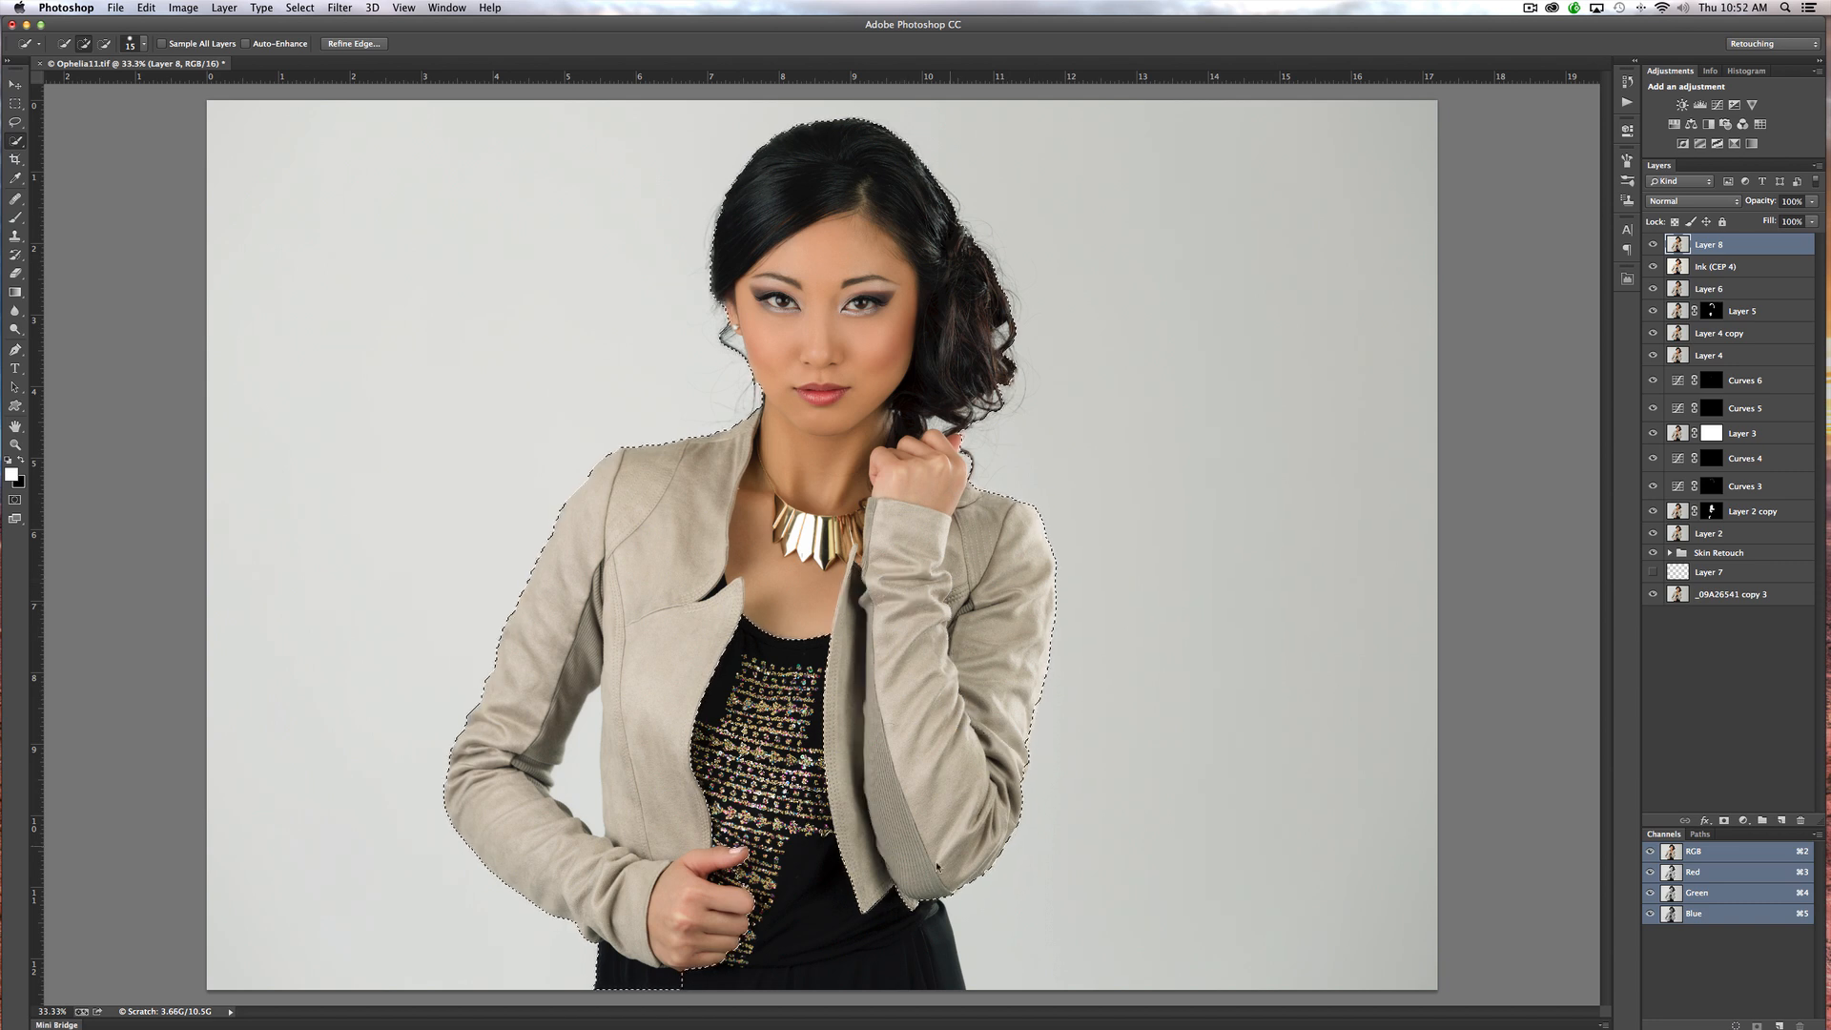
{"action": "mouse_move", "coordinate": [744, 672]}
{"action": "left_mouse_down"}
{"action": "mouse_move", "coordinate": [810, 915]}
{"action": "mouse_move", "coordinate": [896, 963]}
{"action": "left_mouse_up"}
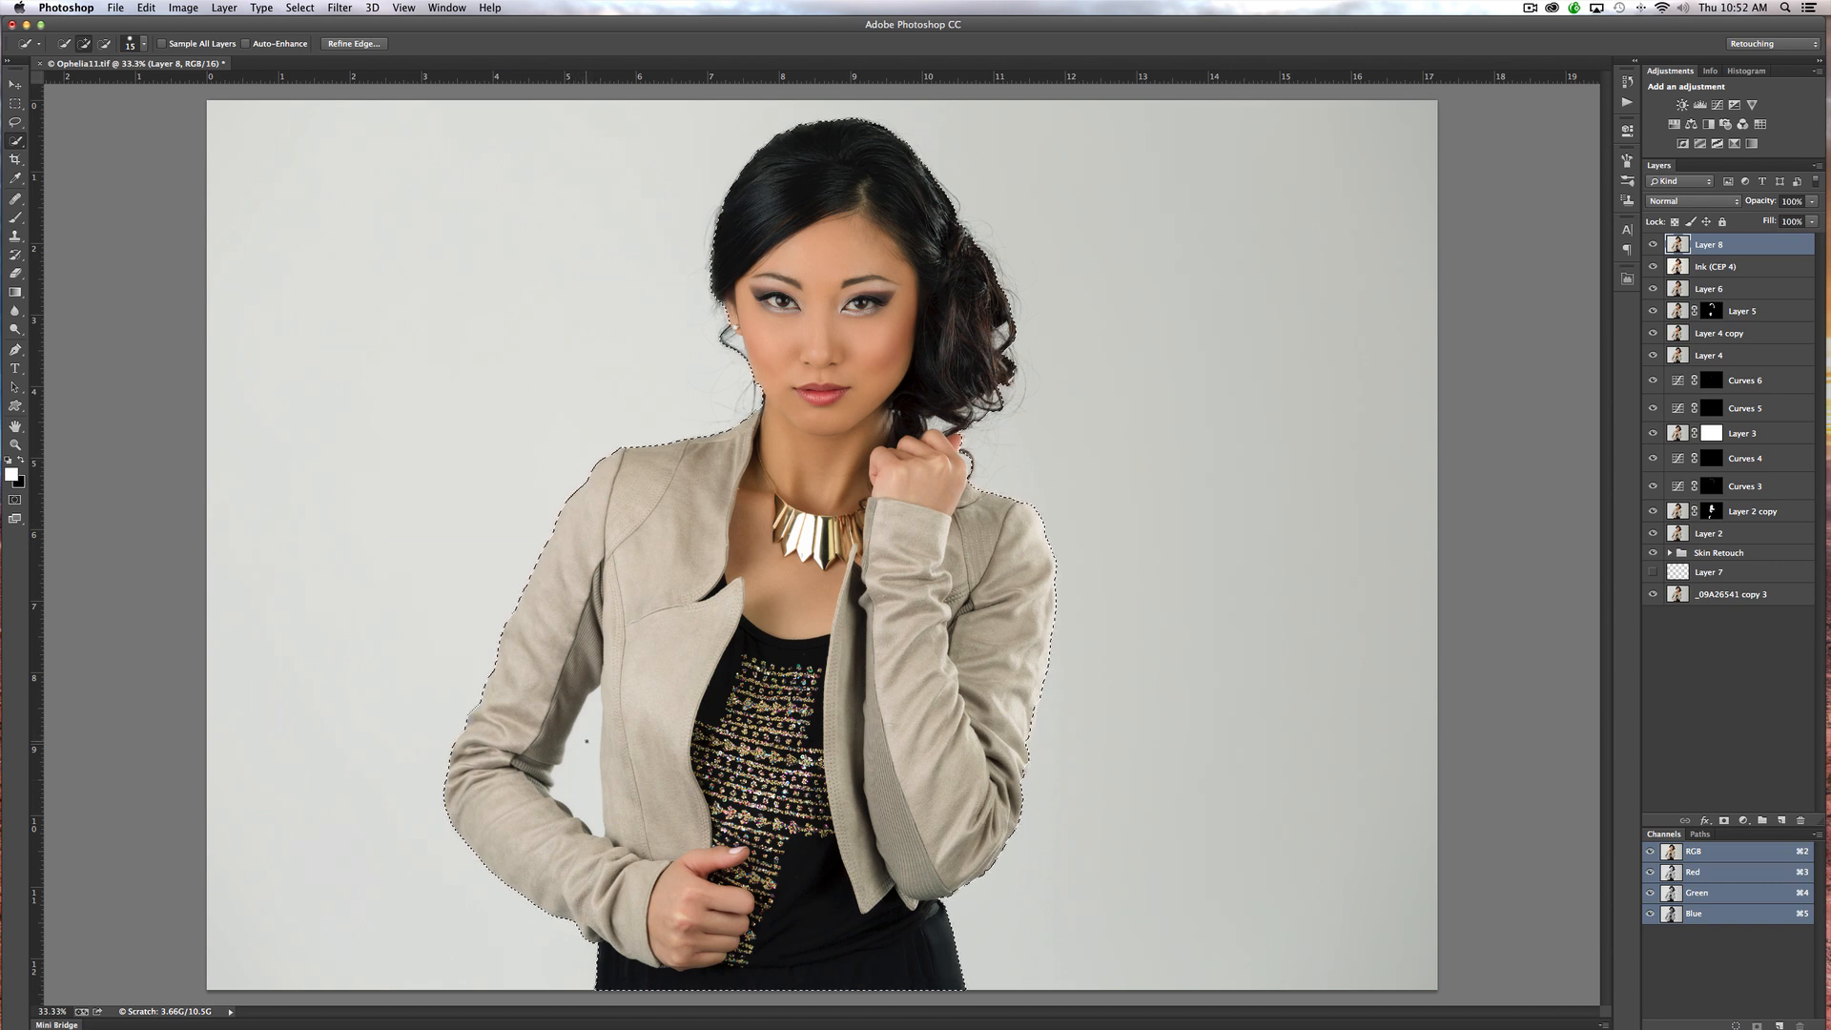
{"action": "key", "text": "alt"}
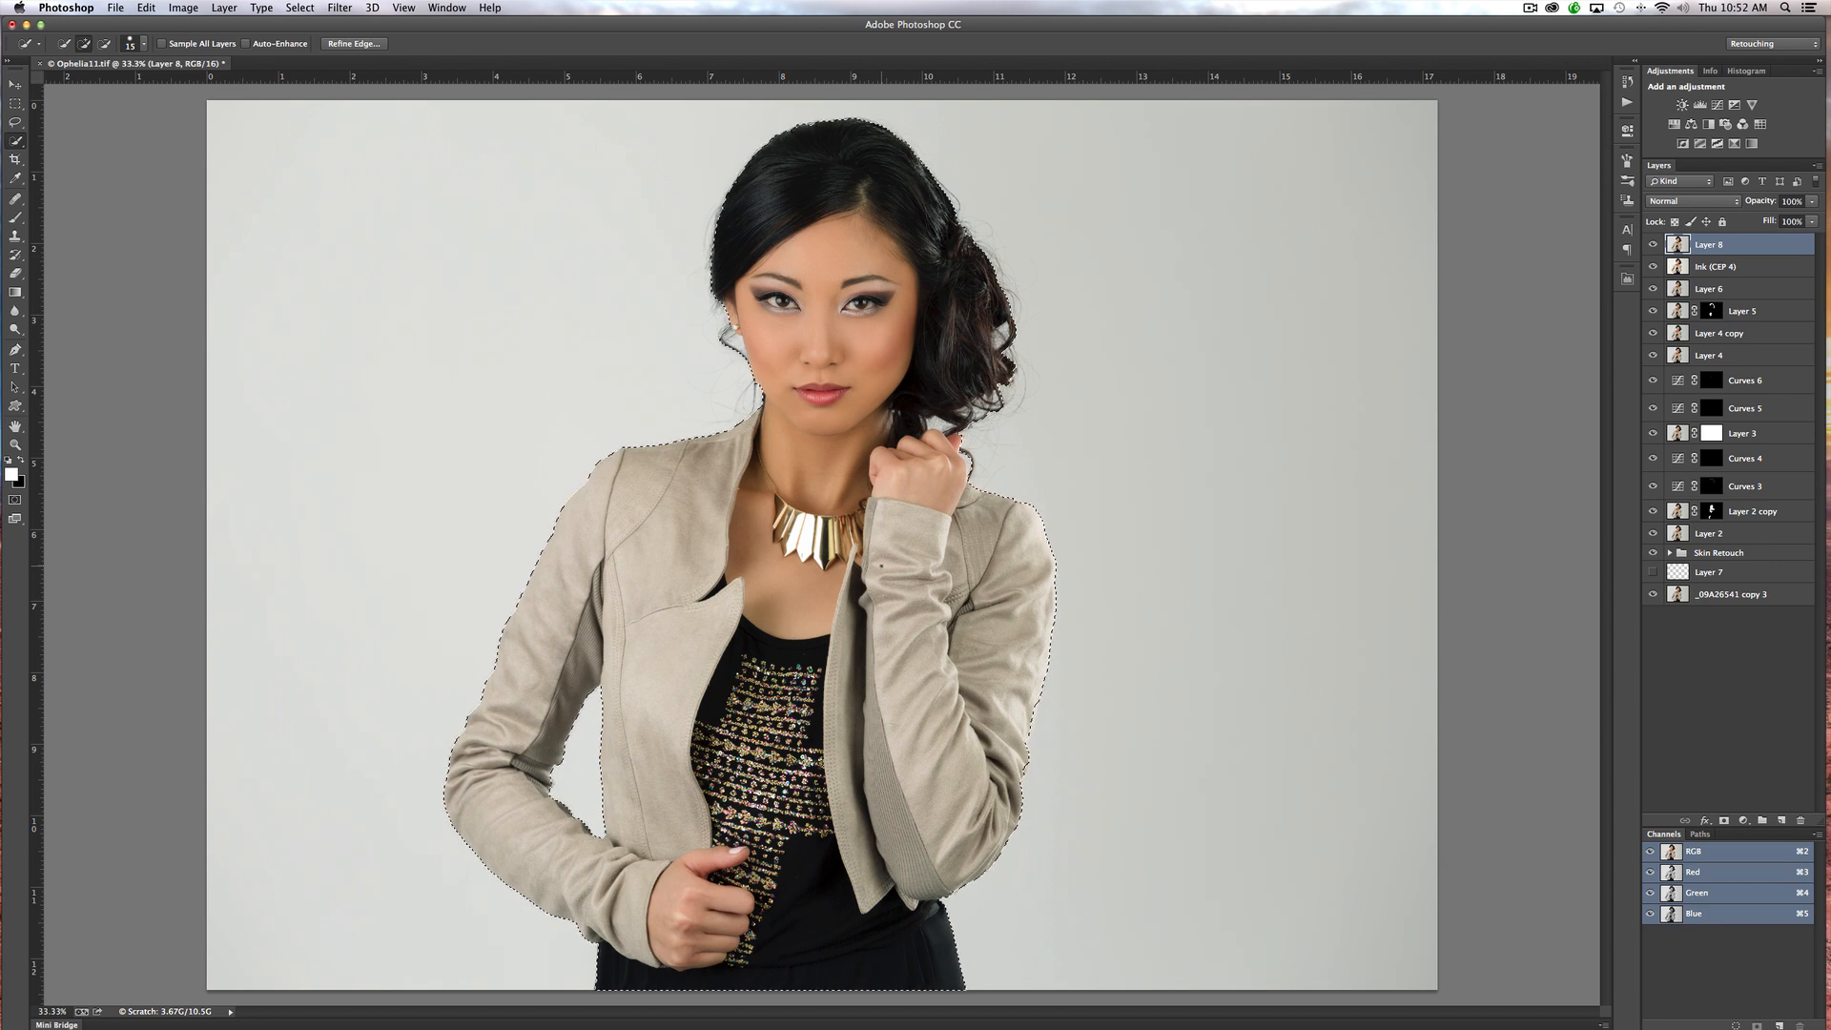
Subtract the loose strands and background beside the ear and cheek from the selection, working at 100% zoom
{"action": "scroll", "coordinate": [880, 565], "scroll_direction": "up", "scroll_amount": 2}
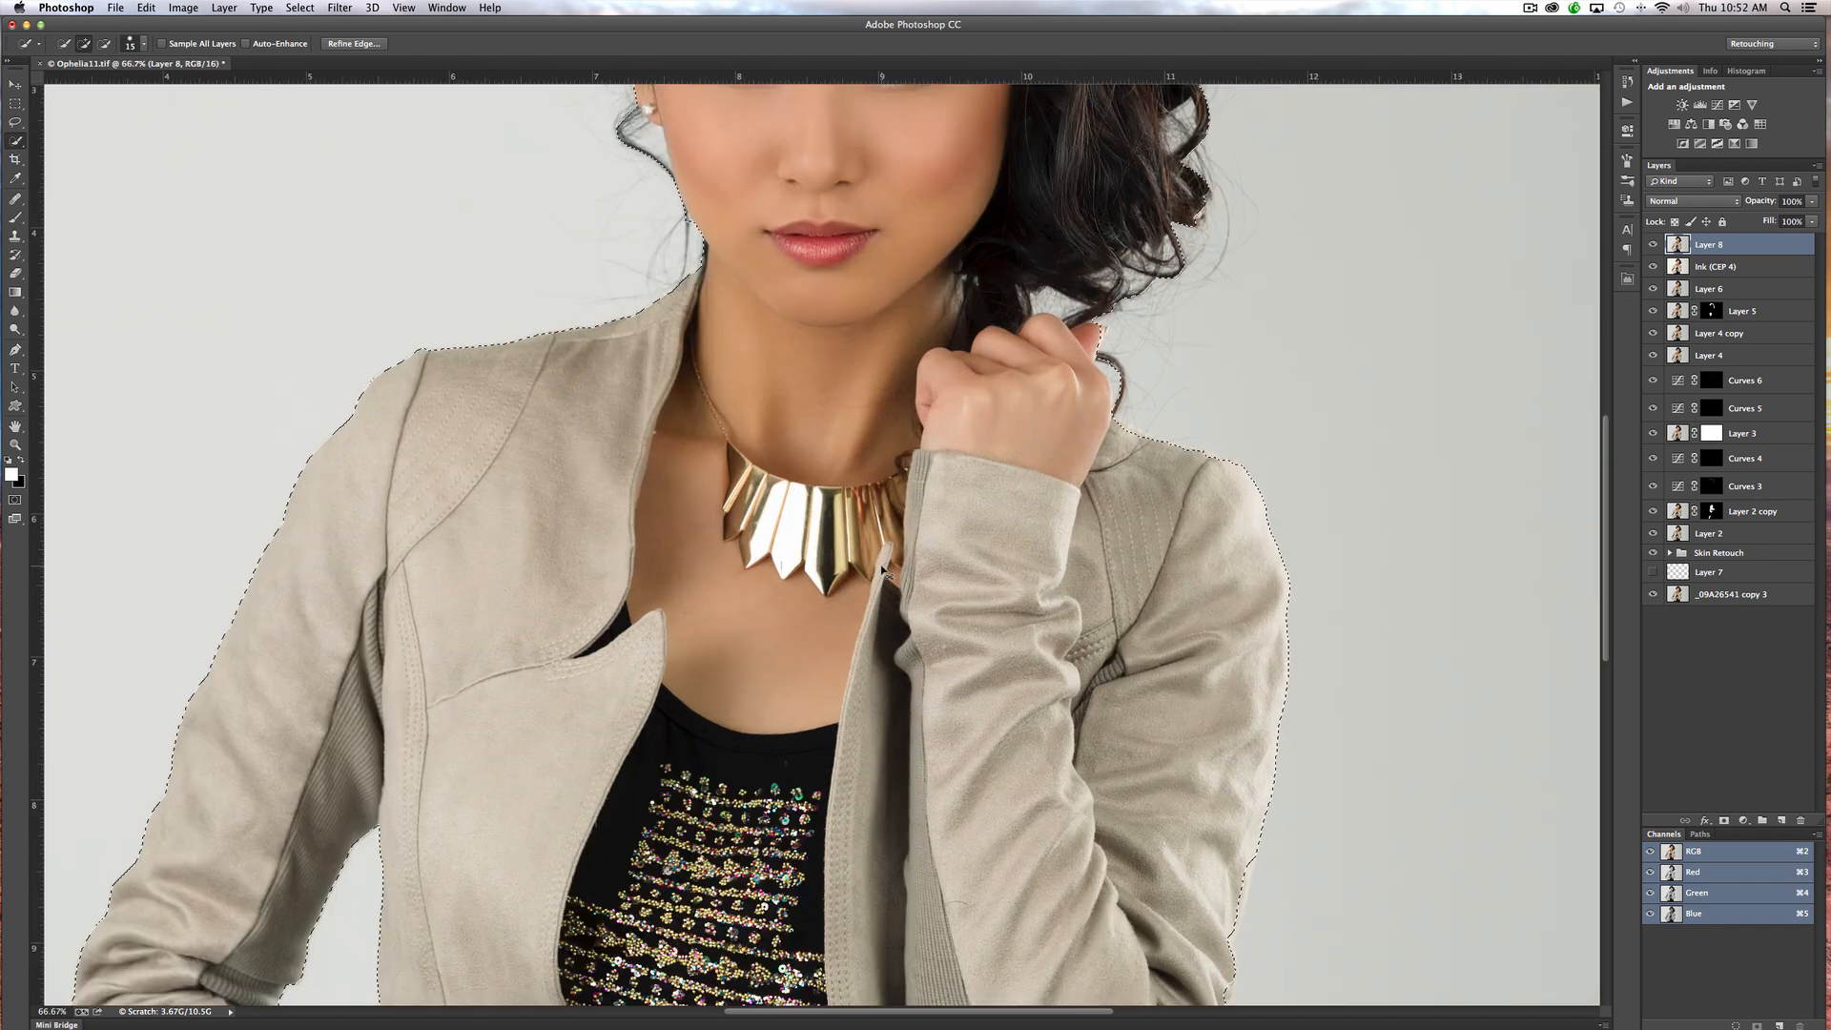
{"action": "scroll", "coordinate": [881, 569], "scroll_direction": "up", "scroll_amount": 1}
{"action": "left_click_drag", "start_coordinate": [590, 513], "coordinate": [748, 1011]}
{"action": "left_click_drag", "start_coordinate": [804, 523], "coordinate": [762, 620]}
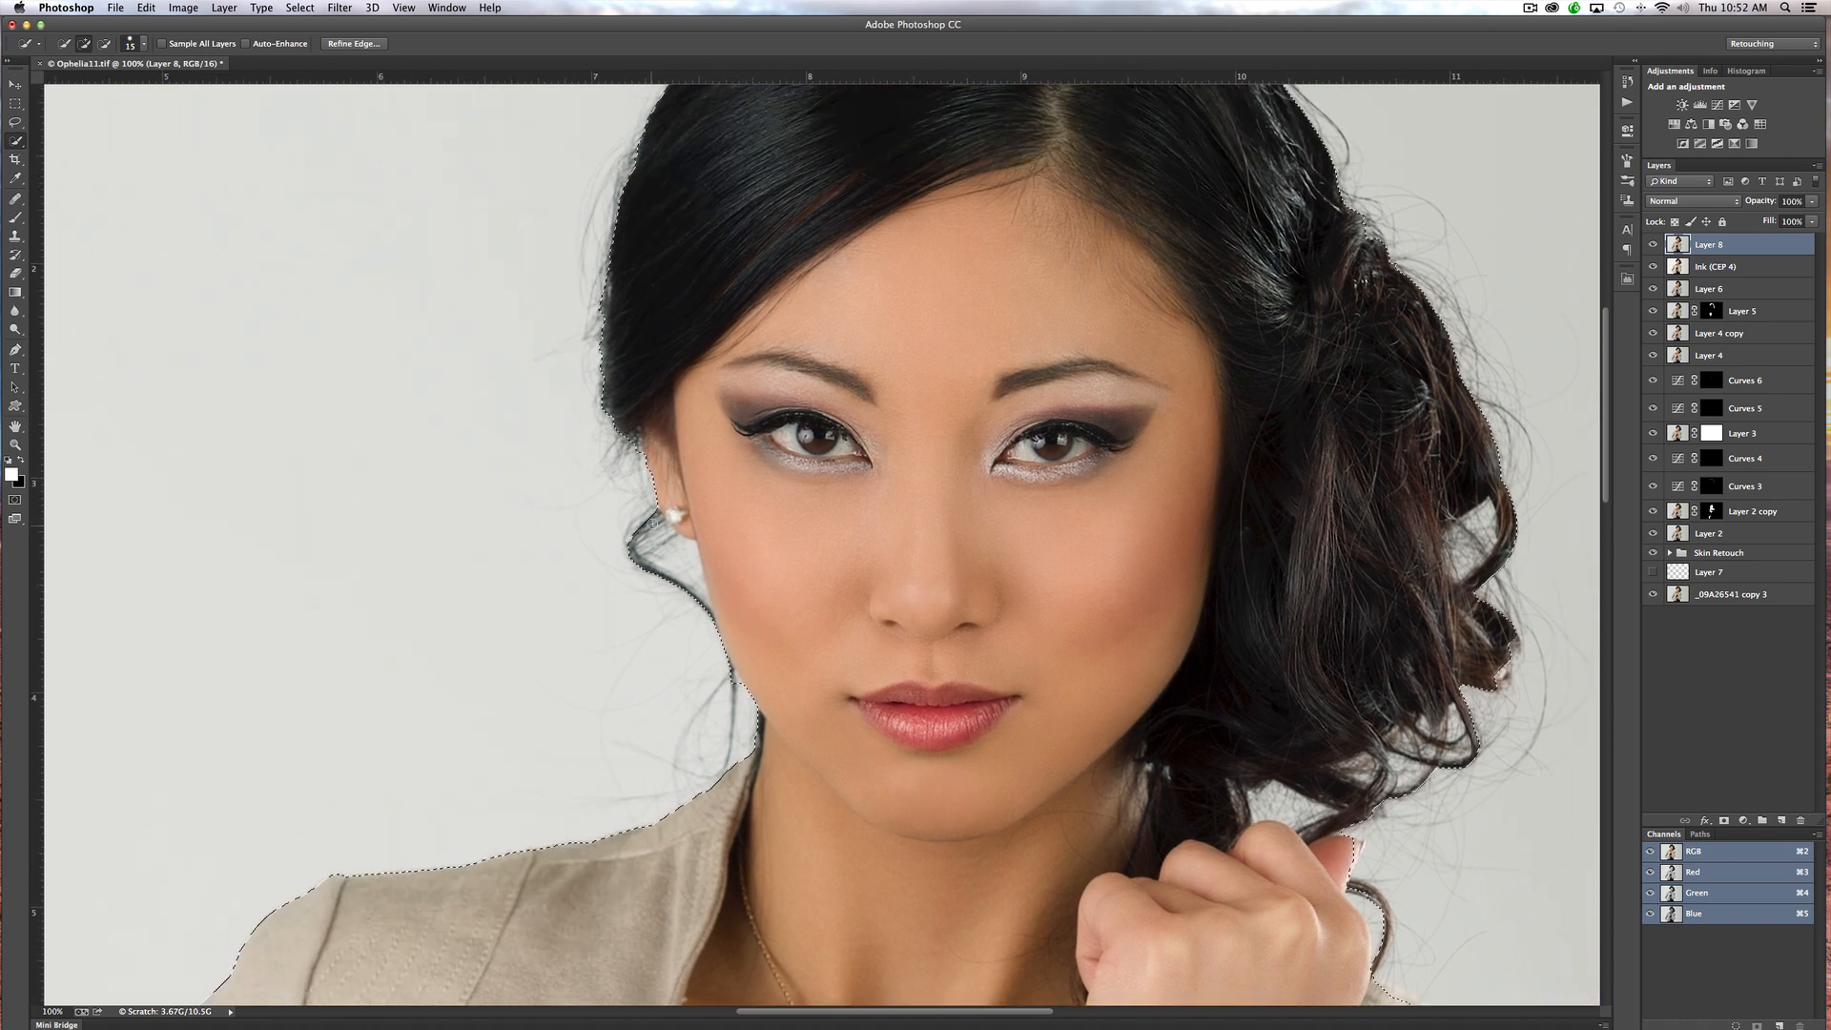
{"action": "key", "text": "alt"}
{"action": "key", "text": "alt"}
{"action": "left_click_drag", "start_coordinate": [870, 163], "coordinate": [746, 422]}
{"action": "left_click_drag", "start_coordinate": [867, 295], "coordinate": [764, 266]}
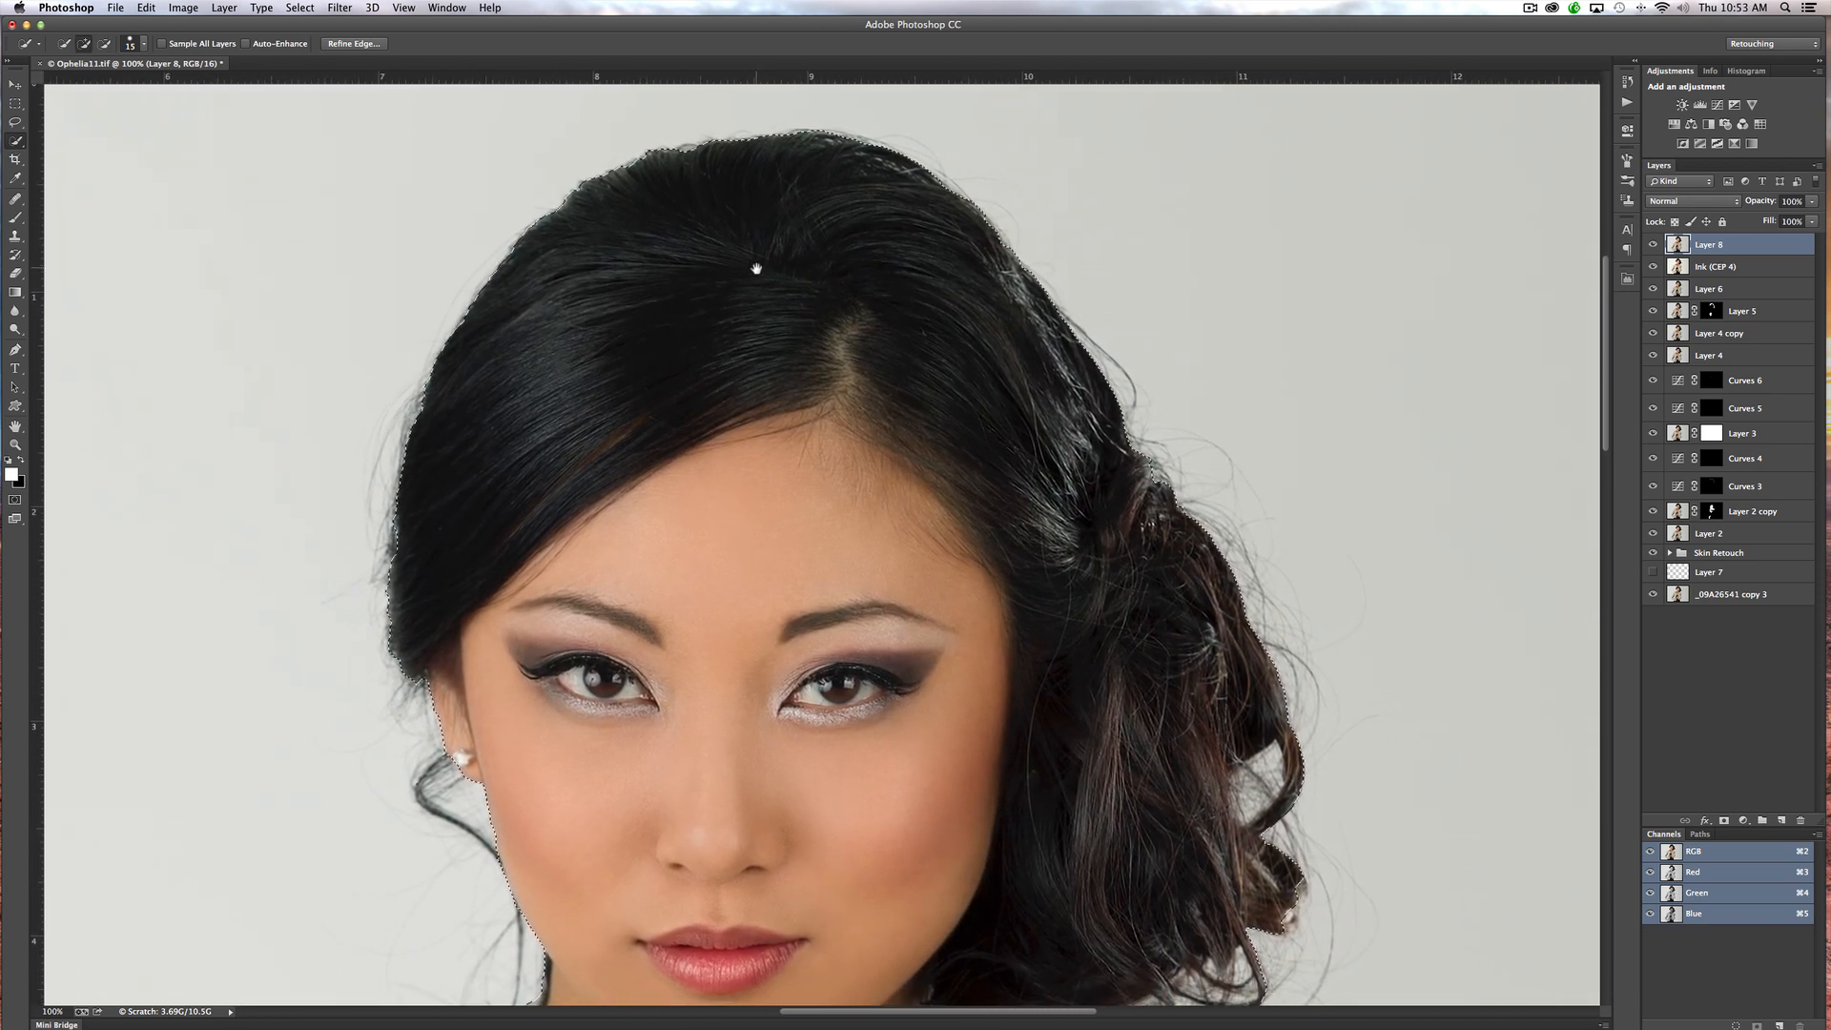
Subtract the outer curls and the background gap above the raised hand, keeping the selection along the fingers and hand edge
{"action": "left_click_drag", "start_coordinate": [924, 283], "coordinate": [838, 245]}
{"action": "left_click_drag", "start_coordinate": [940, 318], "coordinate": [908, 250]}
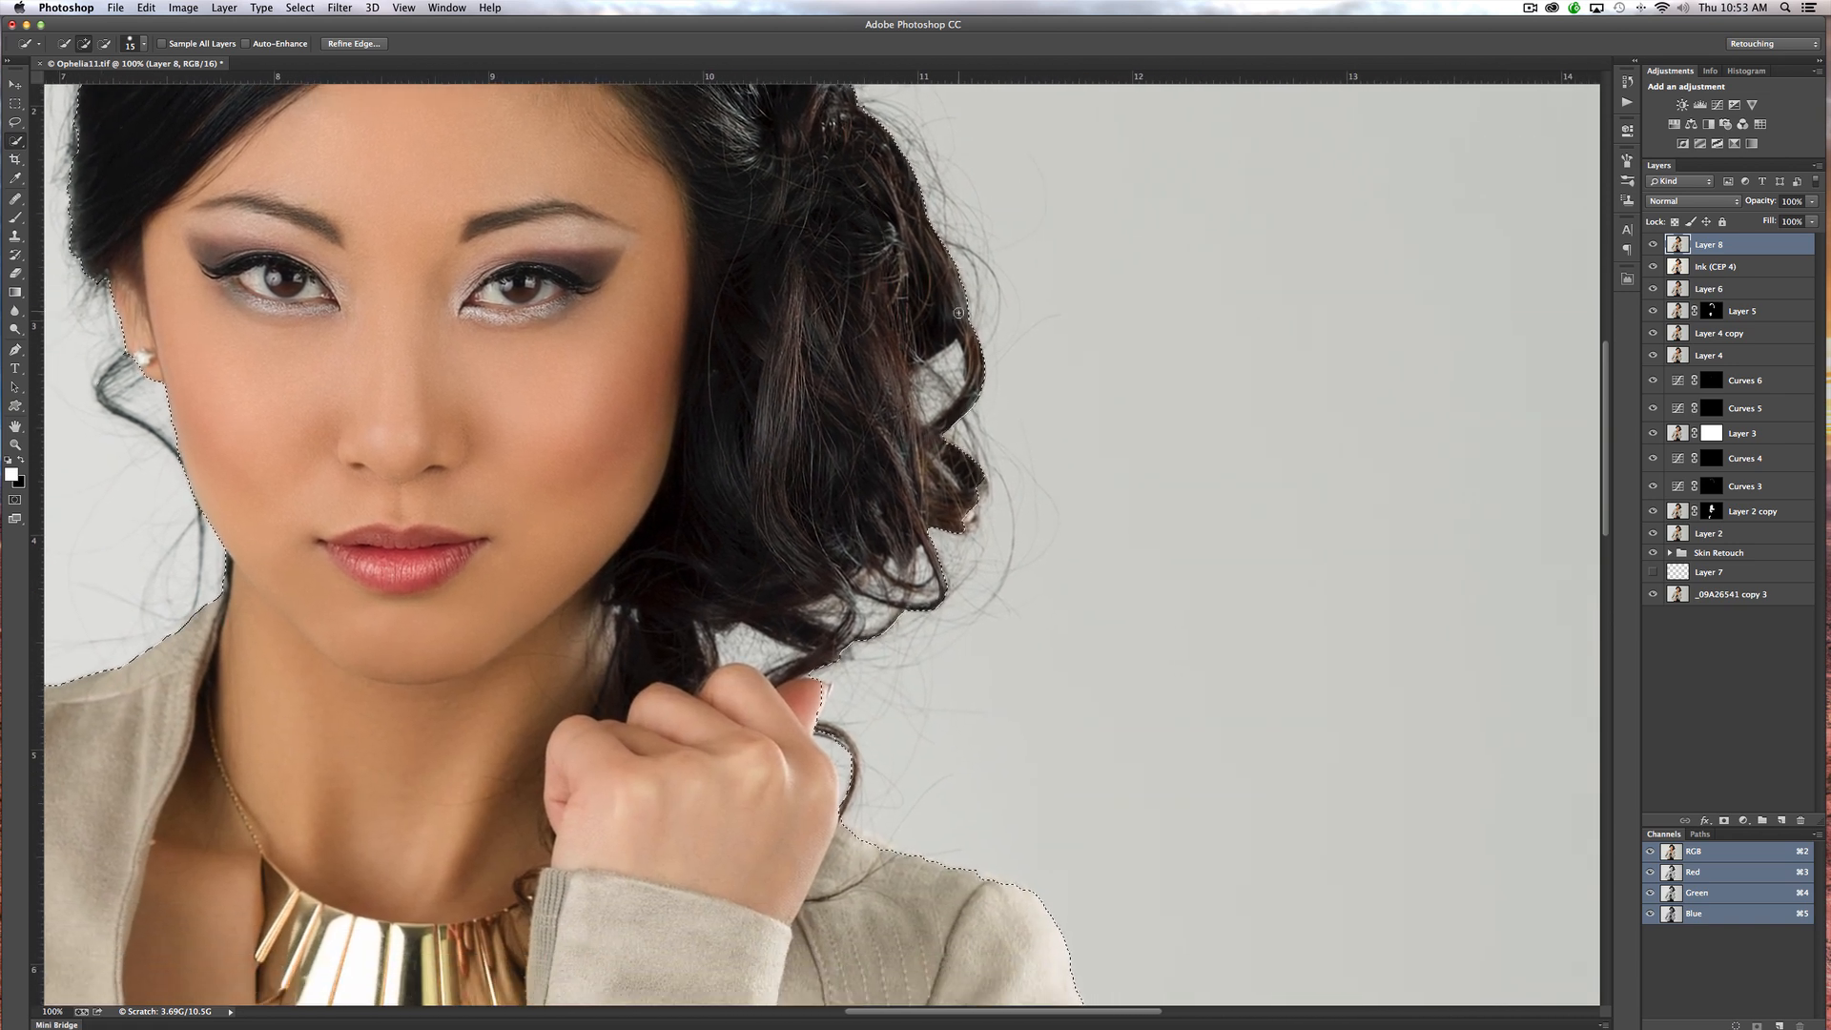
{"action": "mouse_move", "coordinate": [958, 352]}
{"action": "left_mouse_down"}
{"action": "mouse_move", "coordinate": [961, 334]}
{"action": "mouse_move", "coordinate": [923, 362]}
{"action": "left_mouse_up"}
{"action": "mouse_move", "coordinate": [973, 483]}
{"action": "left_mouse_down"}
{"action": "mouse_move", "coordinate": [905, 579]}
{"action": "mouse_move", "coordinate": [947, 583]}
{"action": "mouse_move", "coordinate": [932, 608]}
{"action": "mouse_move", "coordinate": [890, 567]}
{"action": "mouse_move", "coordinate": [859, 568]}
{"action": "mouse_move", "coordinate": [809, 603]}
{"action": "mouse_move", "coordinate": [845, 614]}
{"action": "mouse_move", "coordinate": [817, 602]}
{"action": "mouse_move", "coordinate": [853, 589]}
{"action": "mouse_move", "coordinate": [836, 634]}
{"action": "mouse_move", "coordinate": [715, 630]}
{"action": "left_mouse_up"}
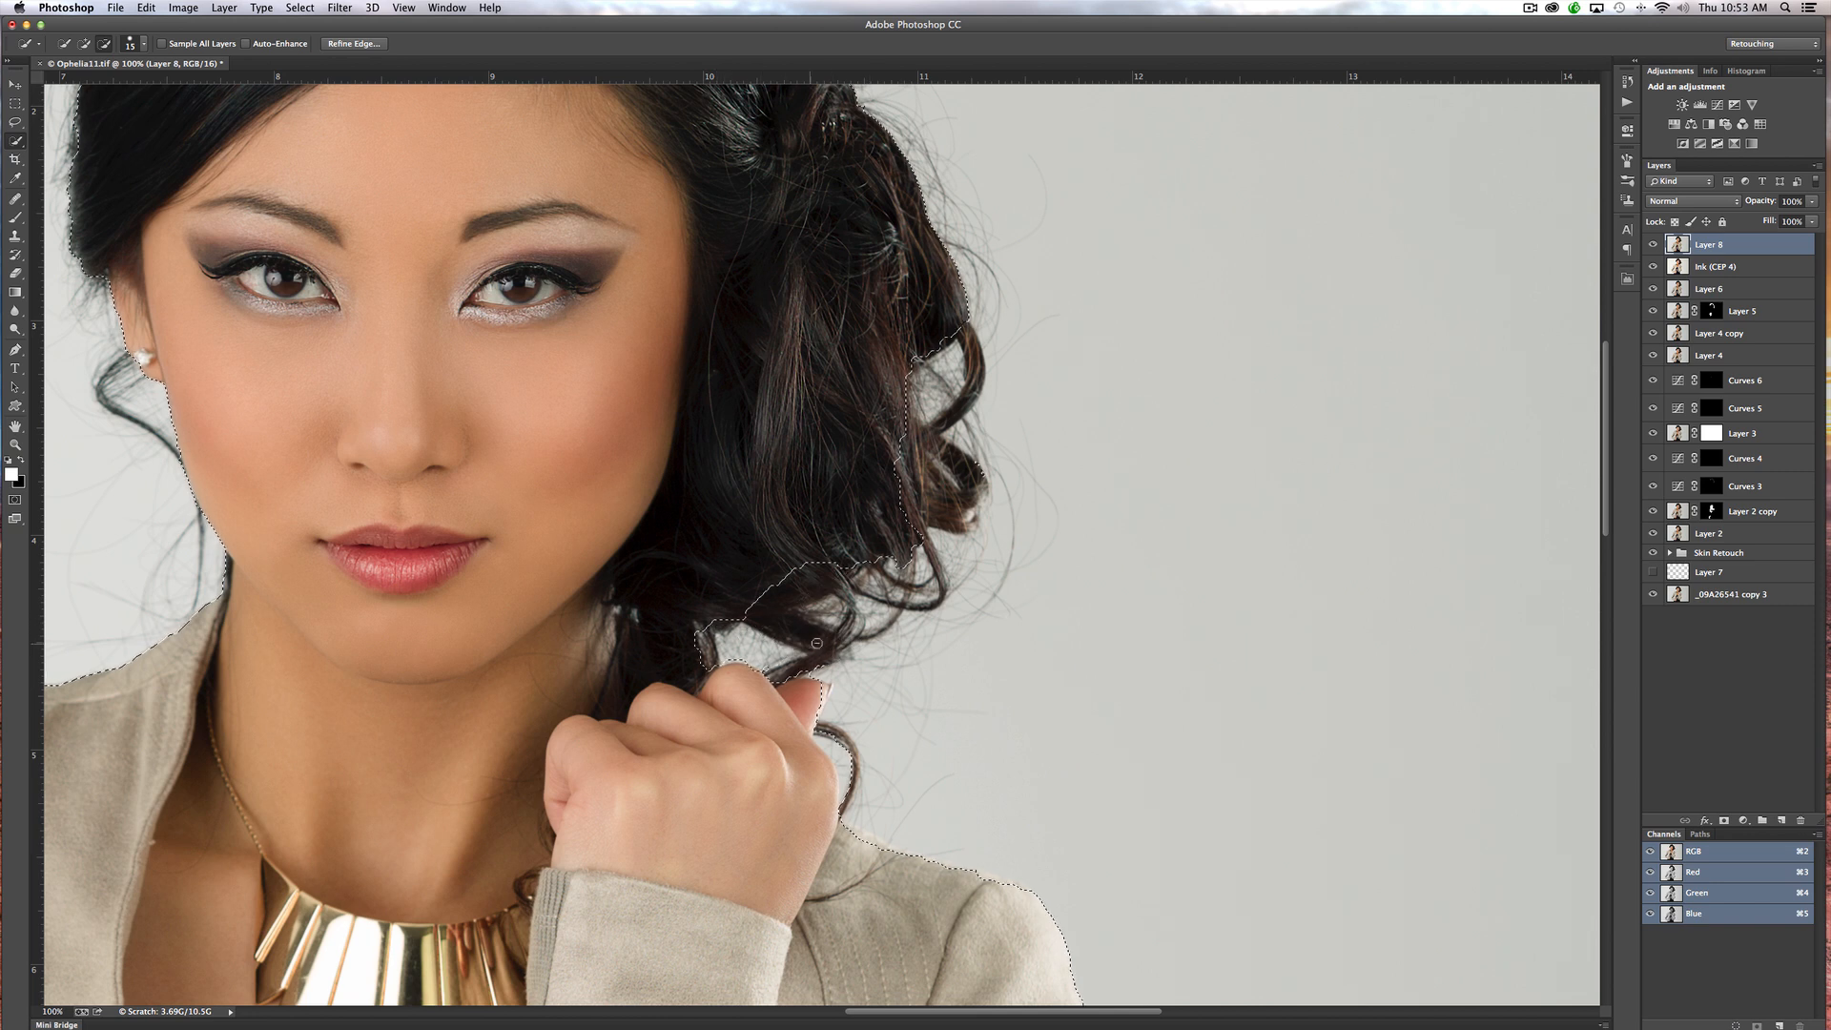
{"action": "left_click_drag", "start_coordinate": [826, 665], "coordinate": [774, 677]}
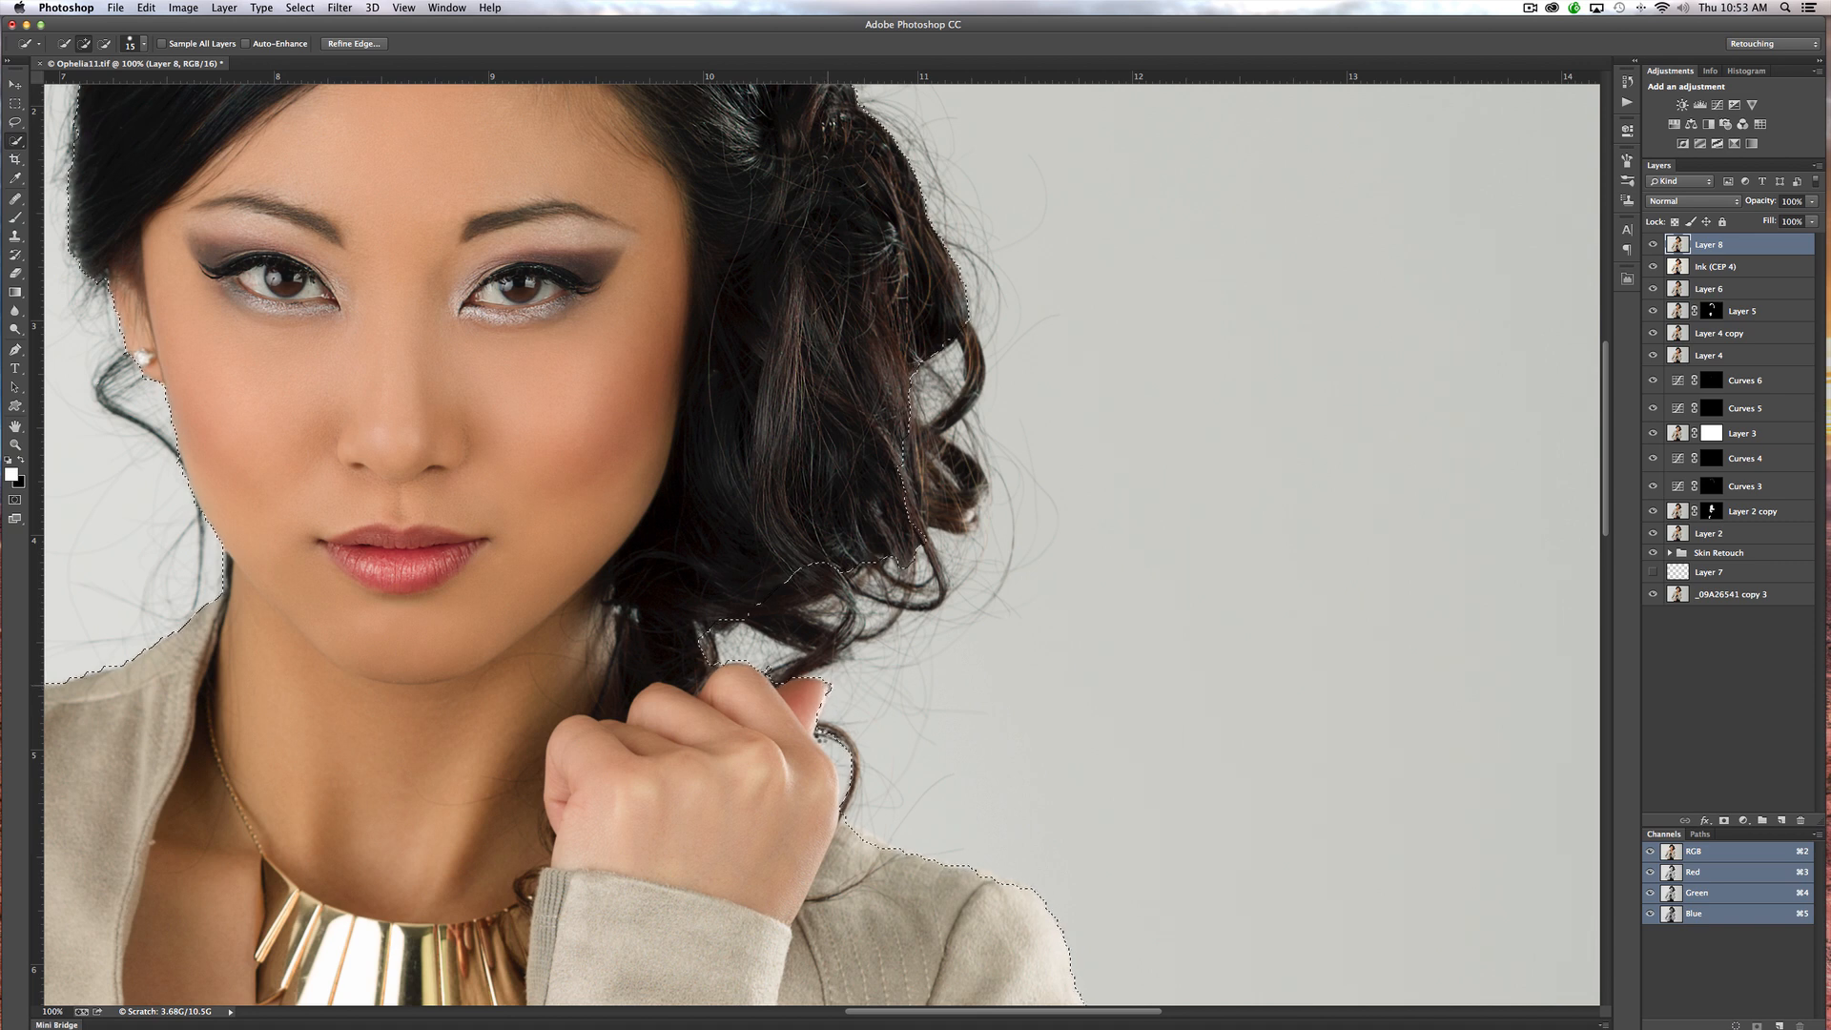
{"action": "key", "text": "alt"}
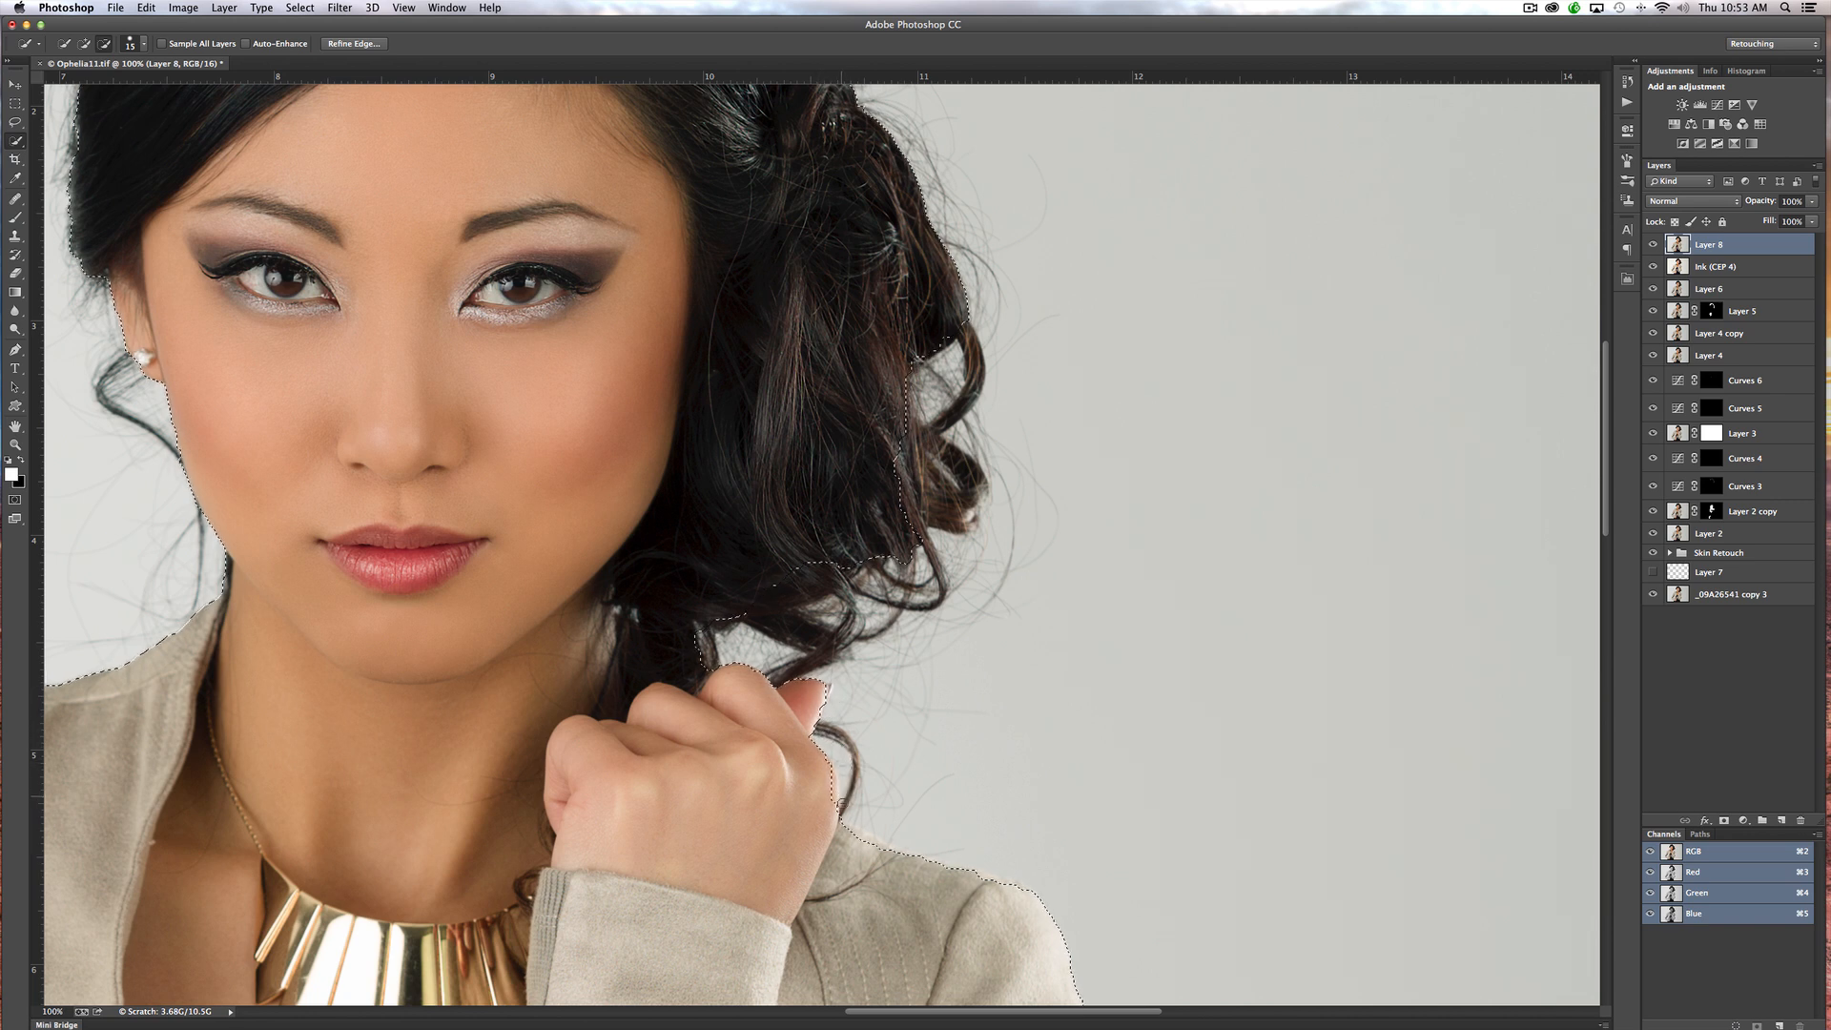
{"action": "left_click_drag", "start_coordinate": [829, 755], "coordinate": [829, 790]}
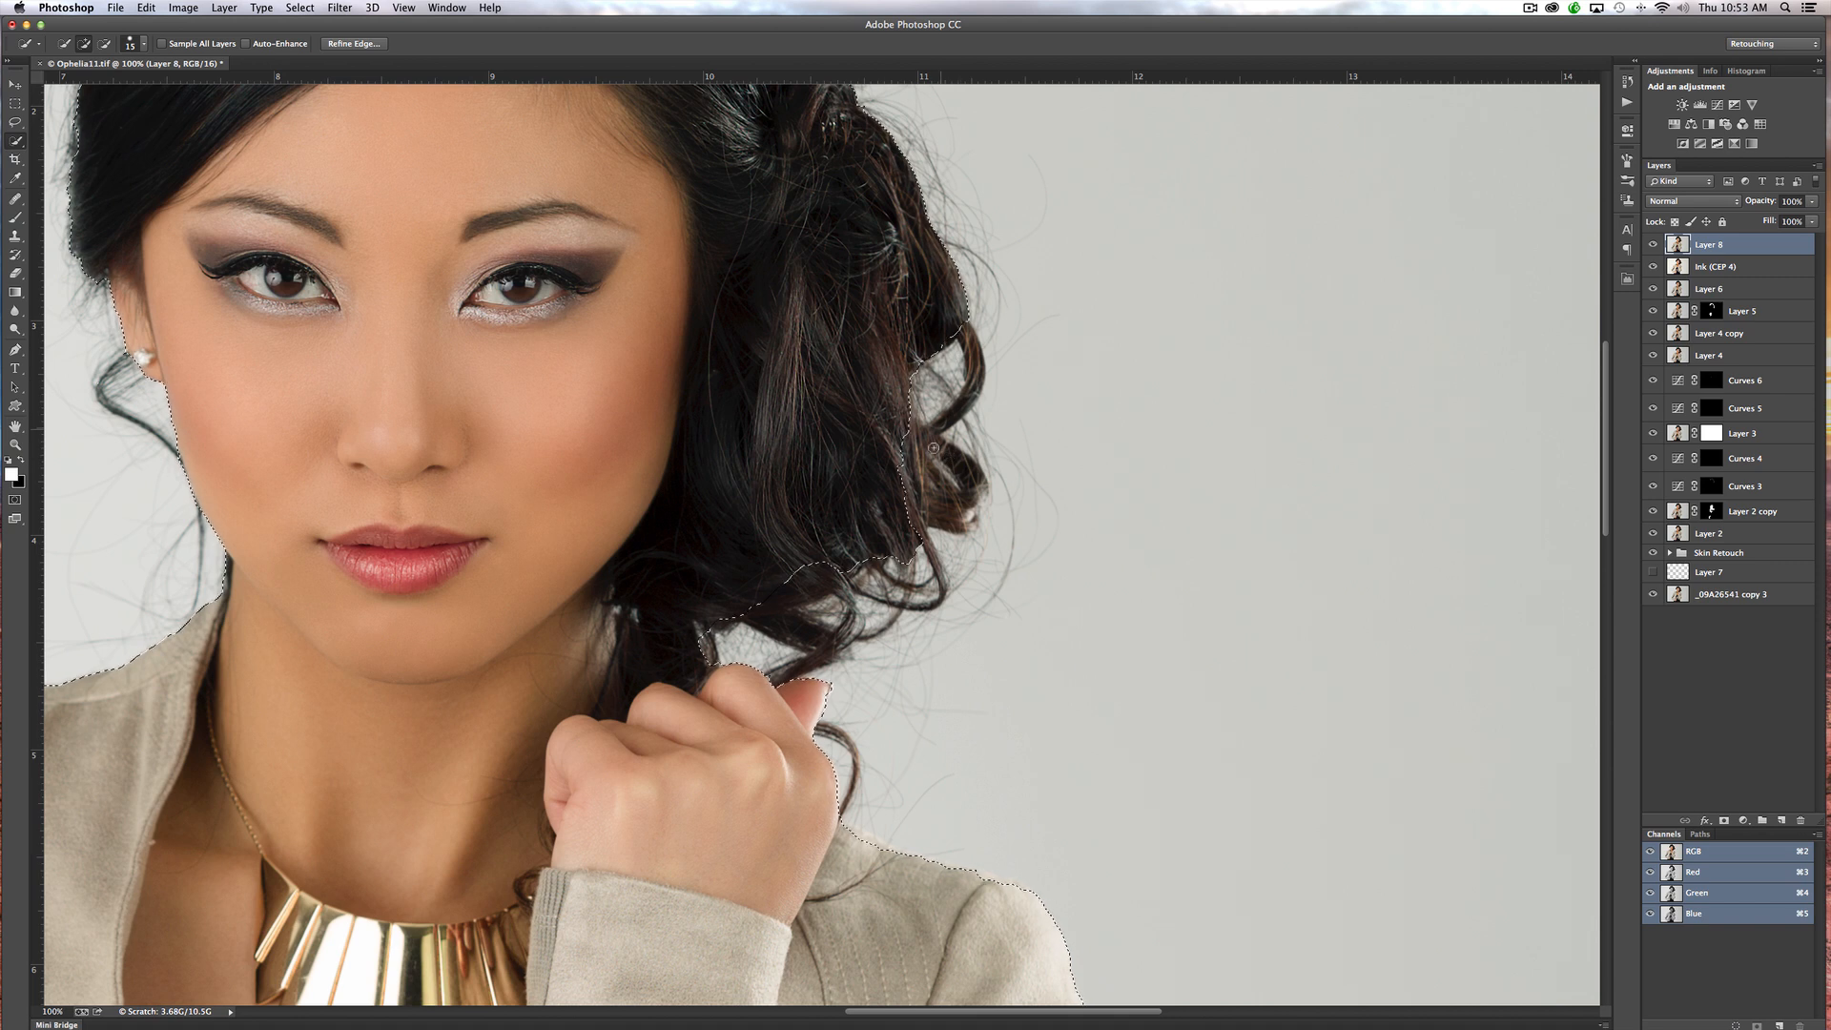
Correct the selection along the outer sleeve edge of the raised arm, from the shoulder down to the underside of the elbow
{"action": "left_click_drag", "start_coordinate": [895, 638], "coordinate": [876, 196]}
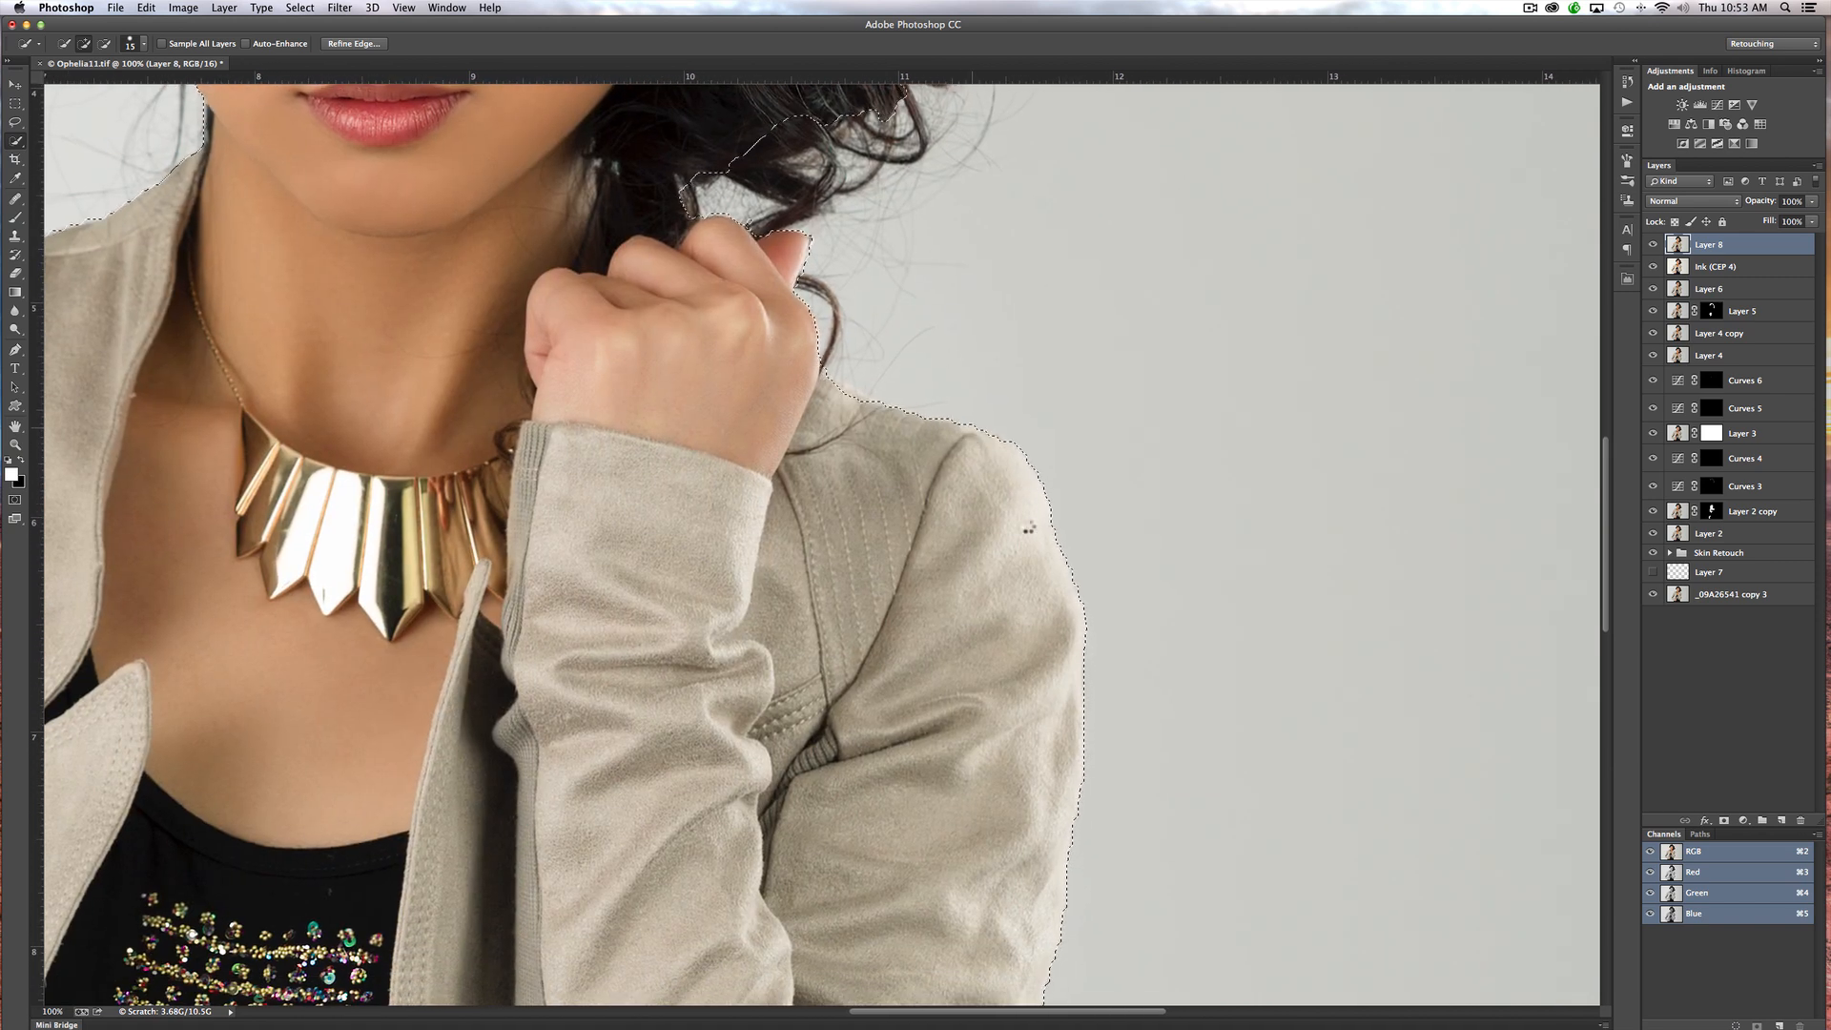
{"action": "mouse_move", "coordinate": [995, 813]}
{"action": "left_mouse_down"}
{"action": "mouse_move", "coordinate": [963, 466]}
{"action": "mouse_move", "coordinate": [988, 246]}
{"action": "left_mouse_up"}
{"action": "left_click_drag", "start_coordinate": [1016, 484], "coordinate": [999, 543]}
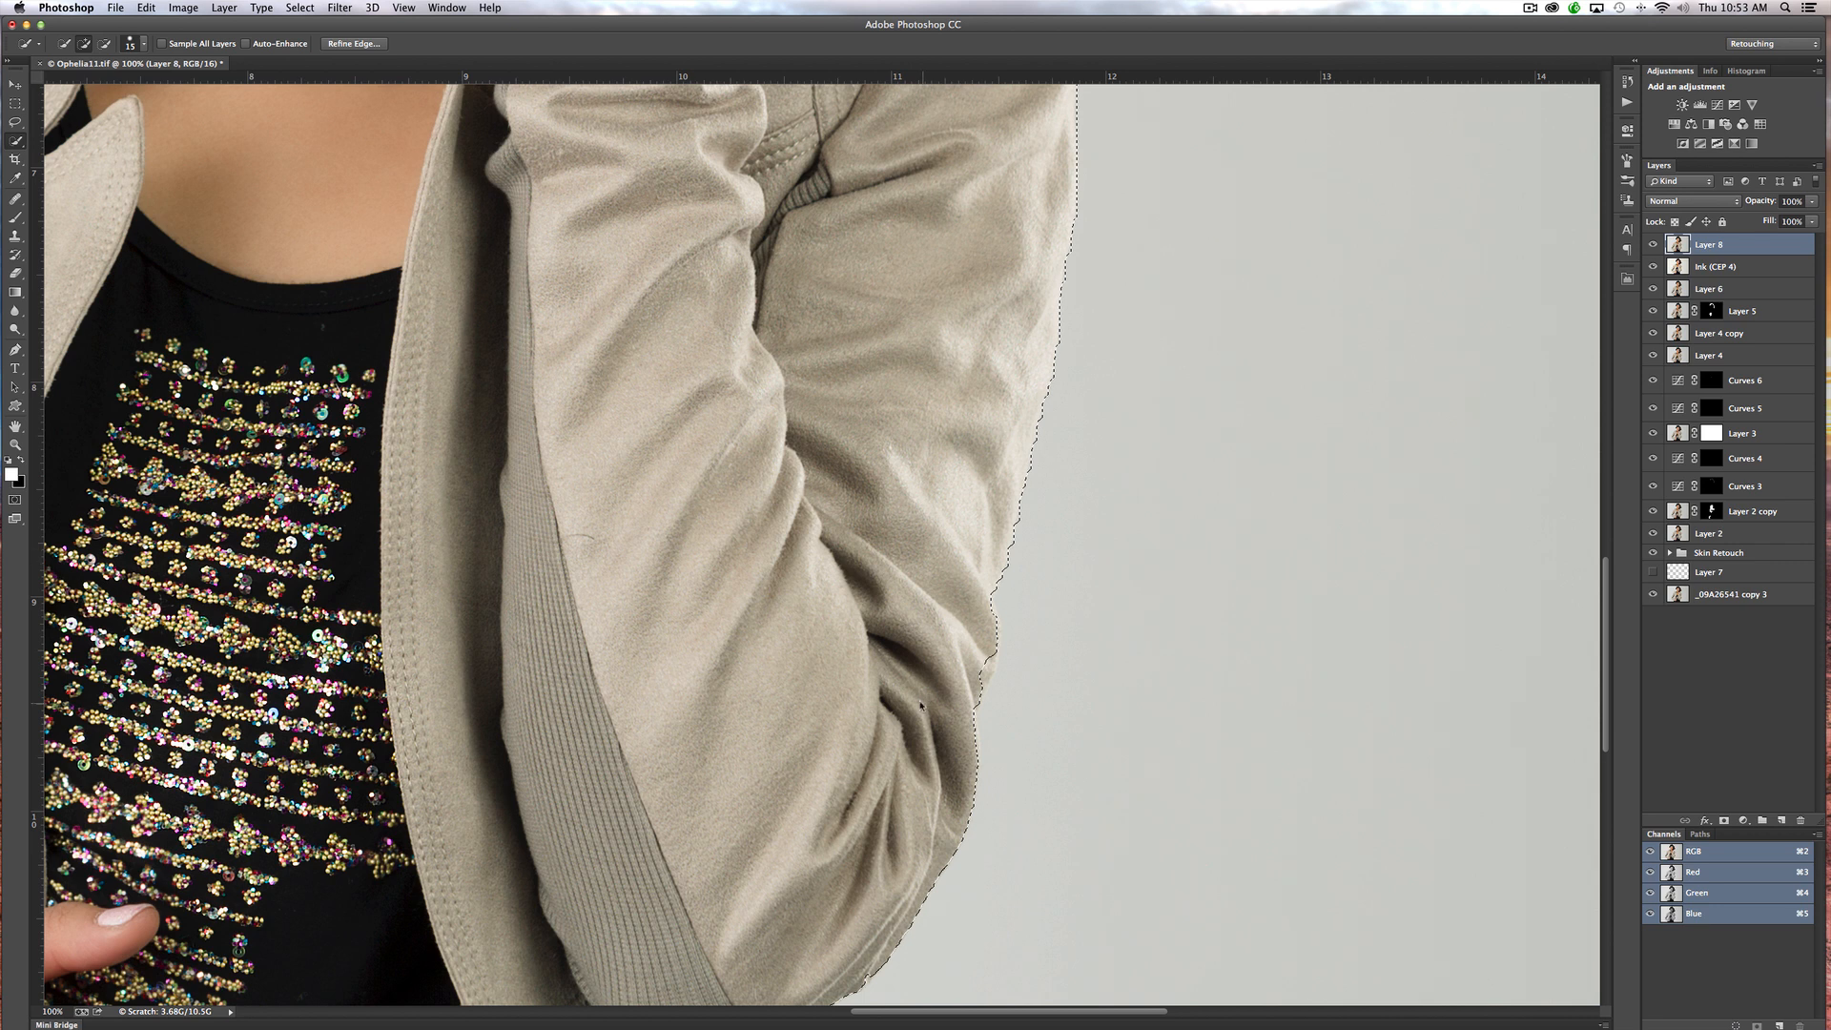
{"action": "left_click_drag", "start_coordinate": [991, 606], "coordinate": [997, 620]}
{"action": "mouse_move", "coordinate": [1023, 530]}
{"action": "left_mouse_down"}
{"action": "mouse_move", "coordinate": [1001, 600]}
{"action": "mouse_move", "coordinate": [1013, 570]}
{"action": "left_mouse_up"}
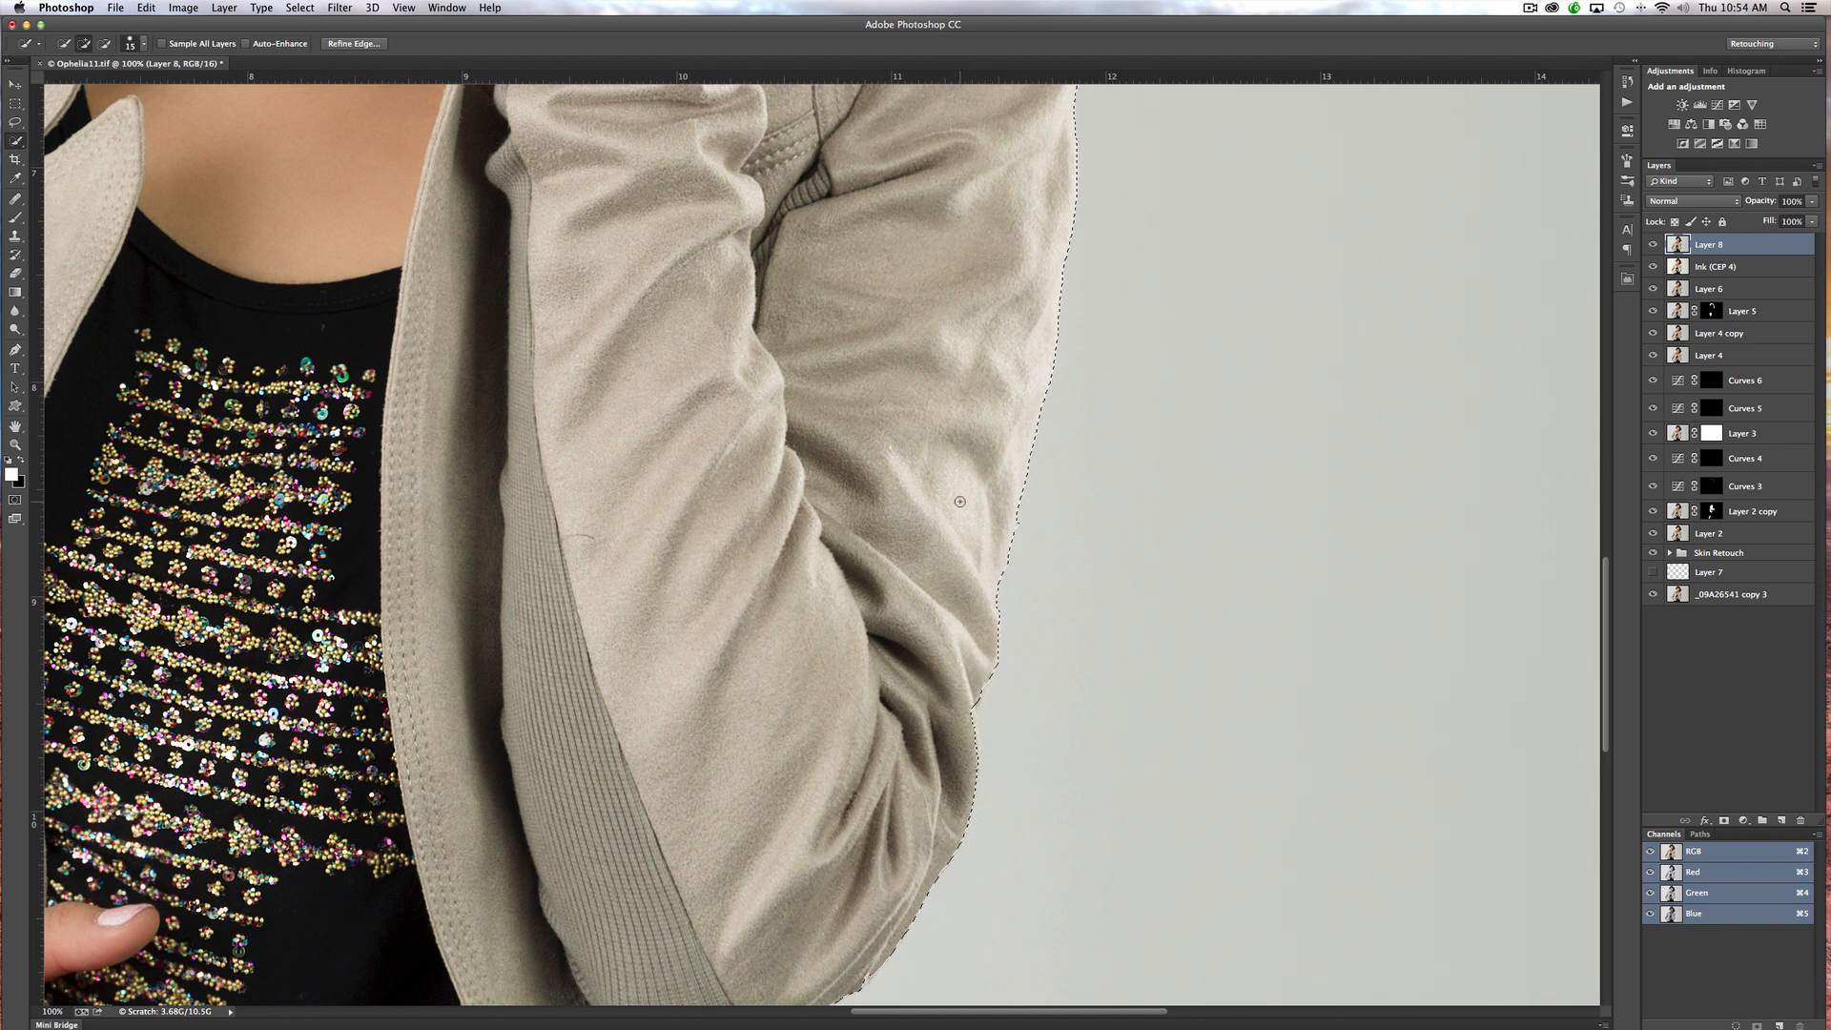
{"action": "key", "text": "alt"}
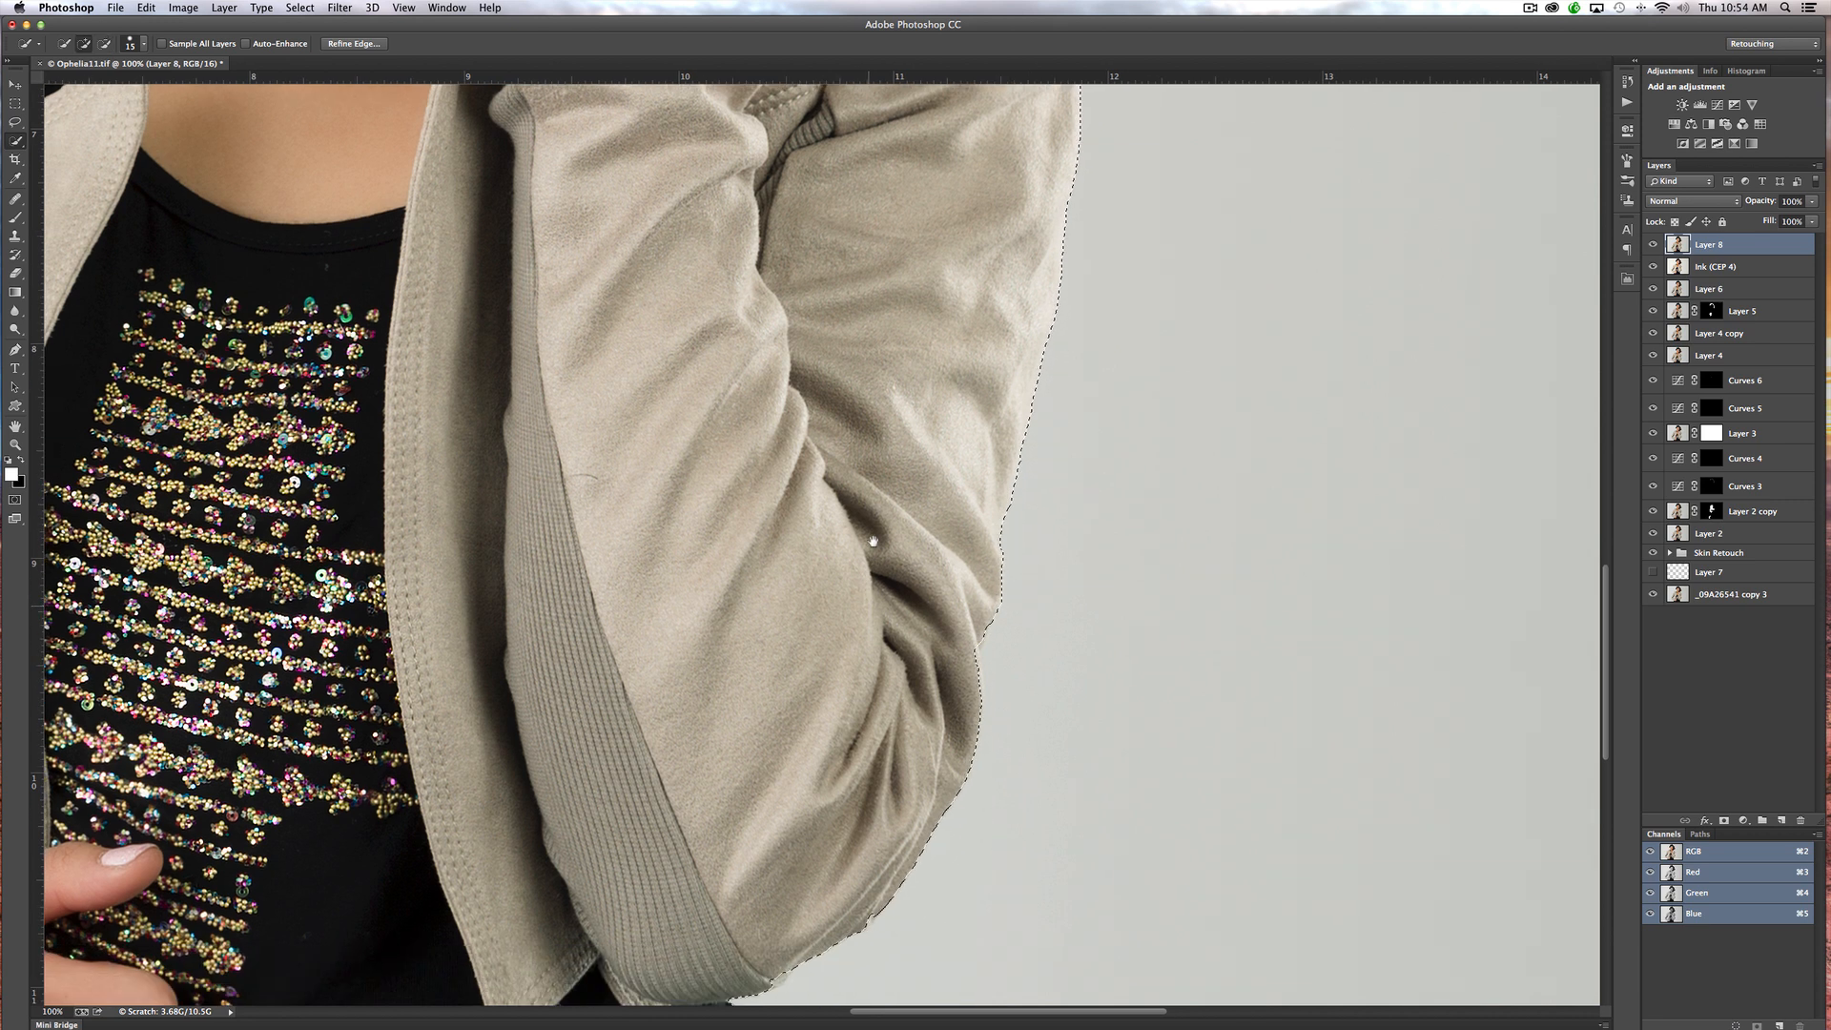
{"action": "scroll", "coordinate": [1001, 572], "scroll_direction": "down", "scroll_amount": 5}
{"action": "left_click_drag", "start_coordinate": [983, 393], "coordinate": [977, 446]}
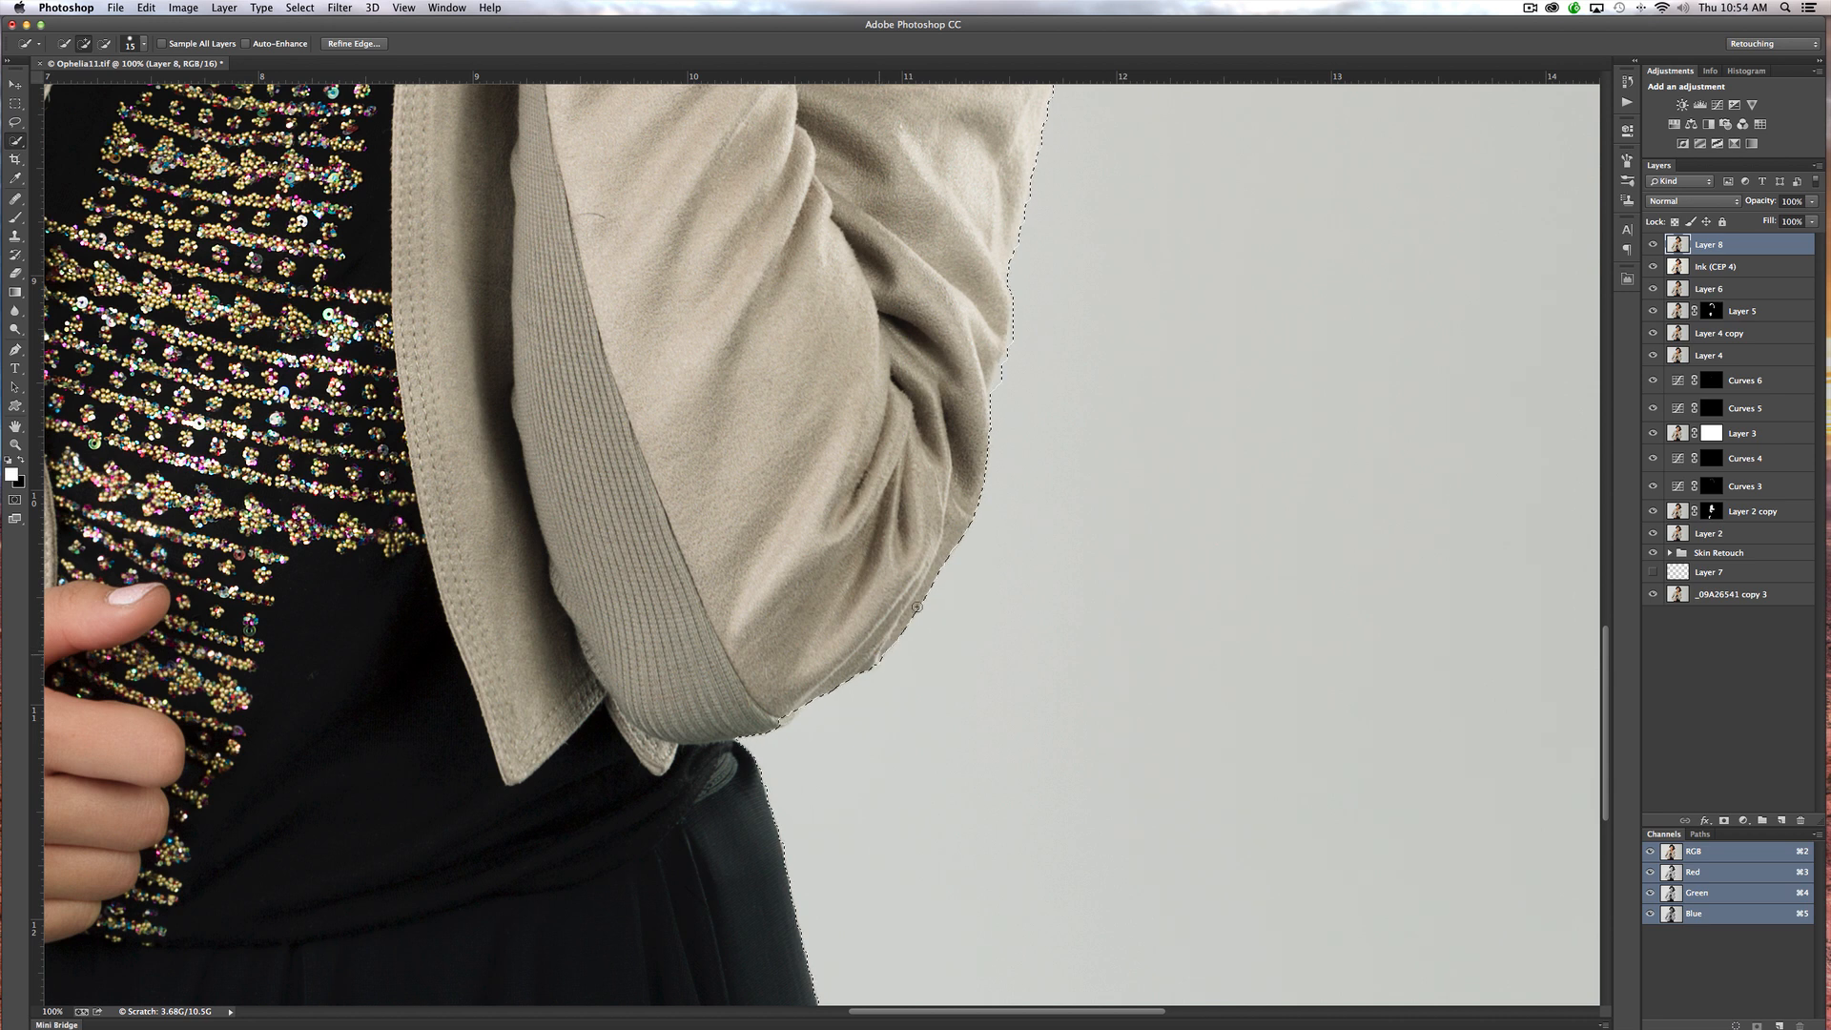
{"action": "left_click_drag", "start_coordinate": [787, 708], "coordinate": [783, 722]}
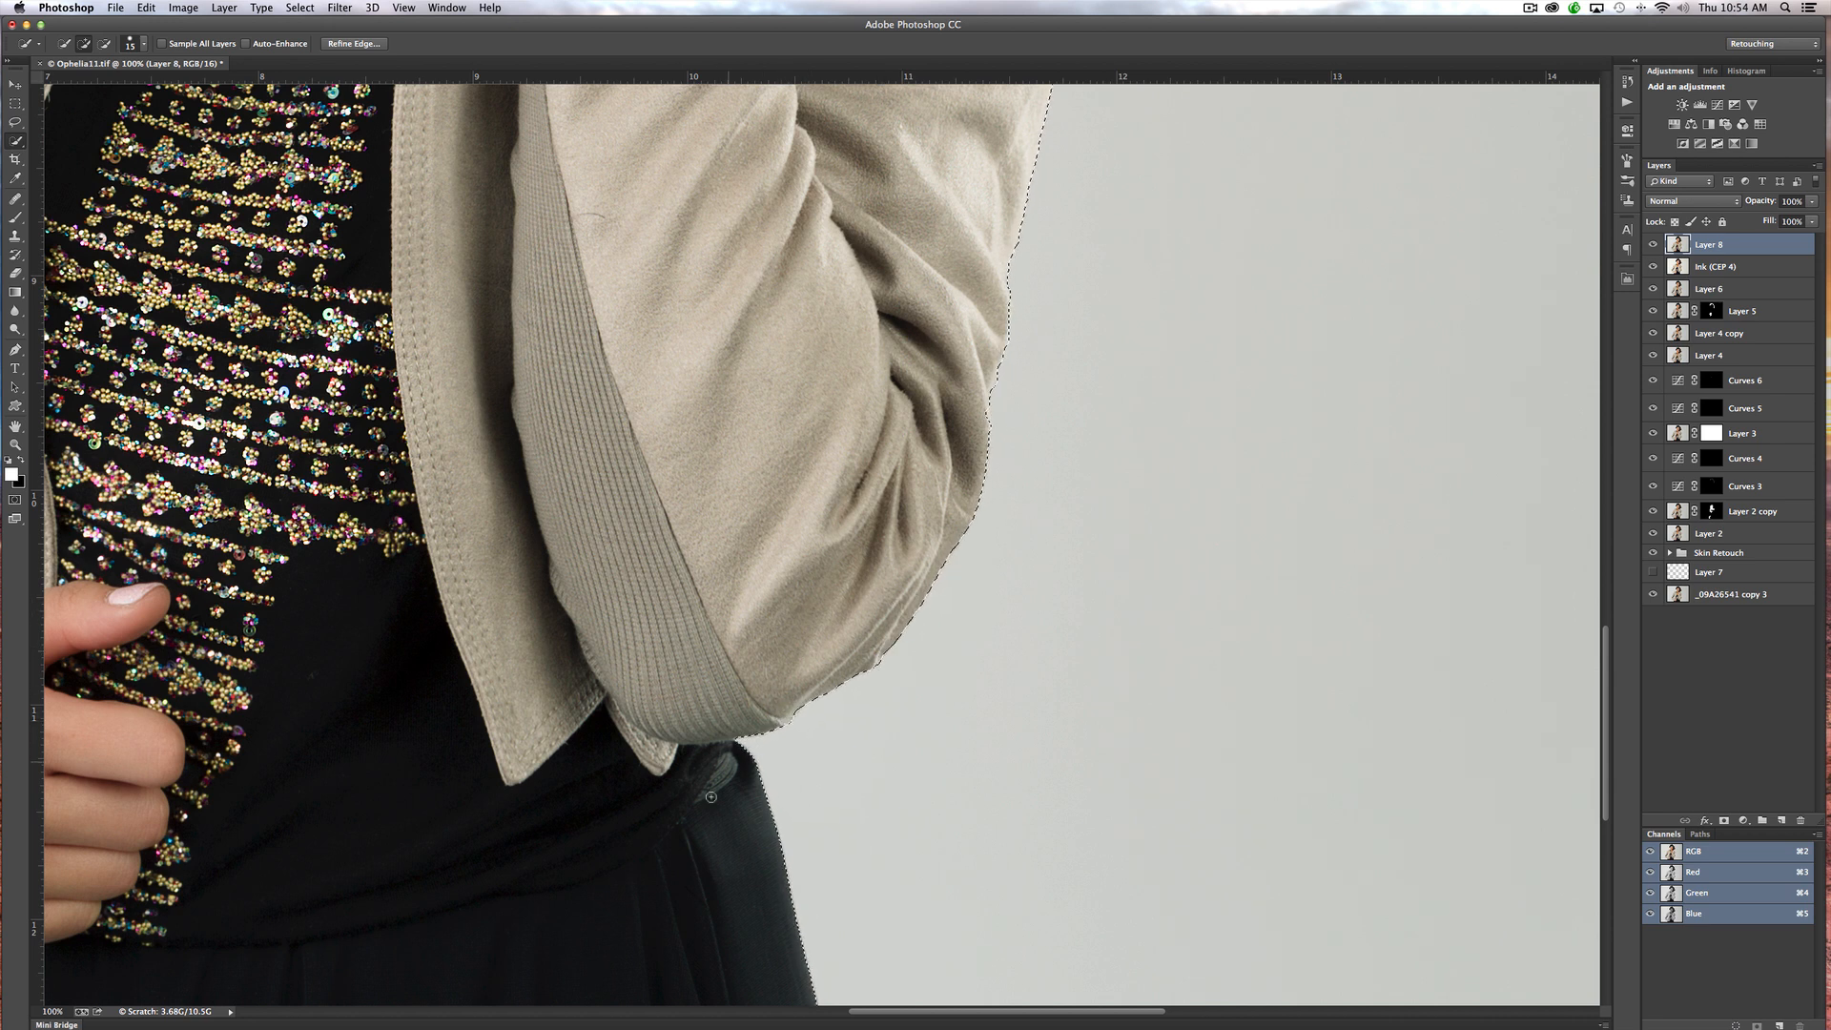
Examine the selection outline around the skirt, the lowered arm, the shoulder and the head, ending with the whole figure in view
{"action": "left_click_drag", "start_coordinate": [656, 809], "coordinate": [789, 485]}
{"action": "left_click_drag", "start_coordinate": [904, 525], "coordinate": [1303, 572]}
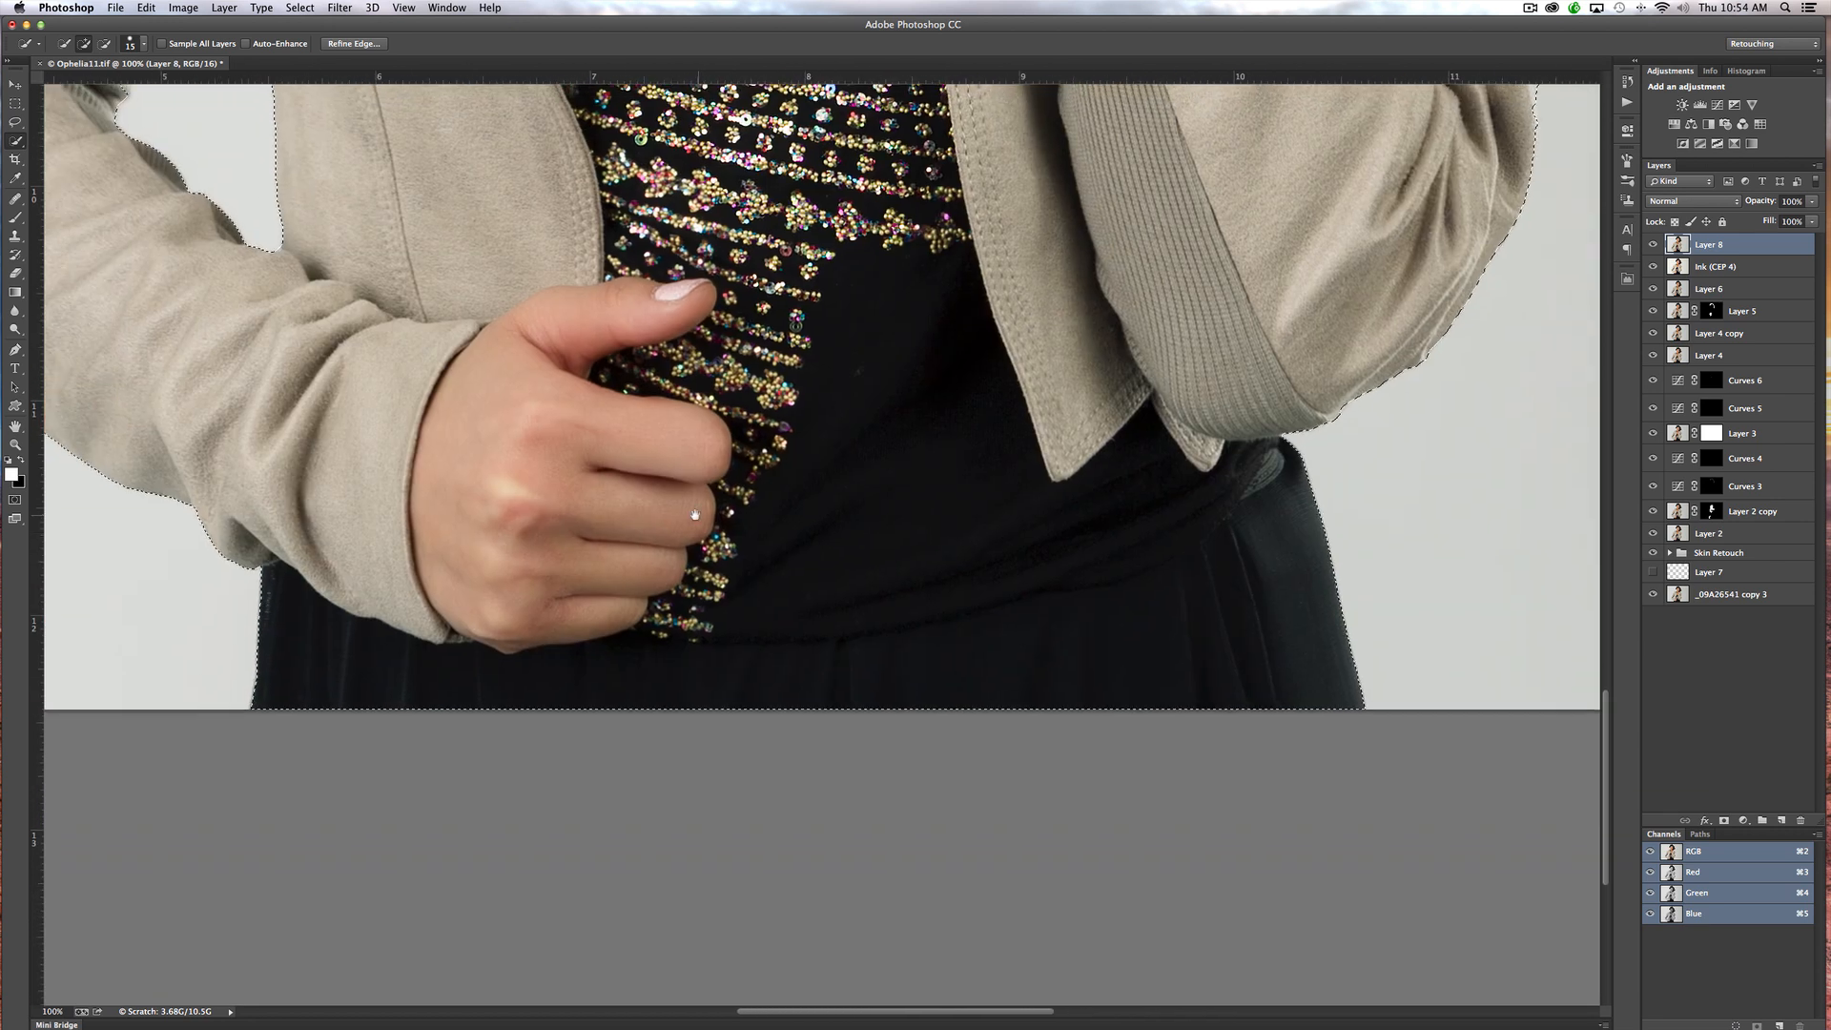
{"action": "left_click_drag", "start_coordinate": [699, 519], "coordinate": [871, 639]}
{"action": "left_click_drag", "start_coordinate": [591, 571], "coordinate": [812, 696]}
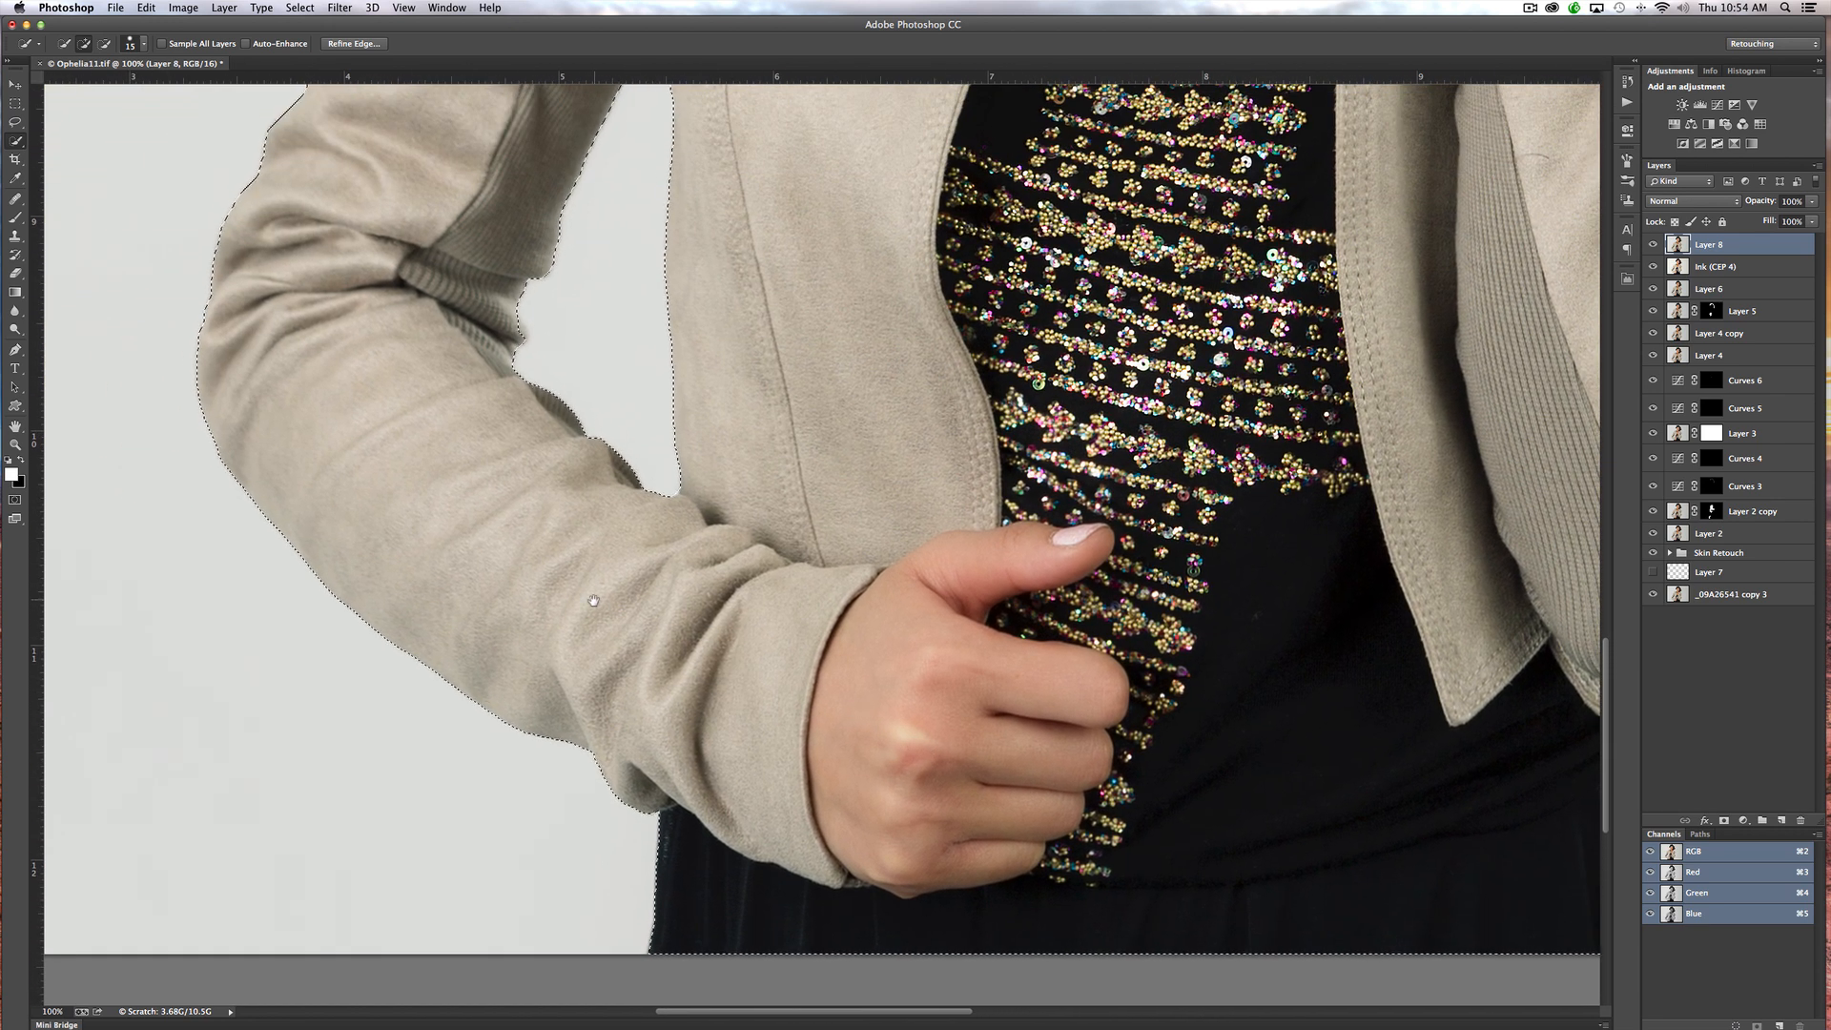
{"action": "left_click_drag", "start_coordinate": [591, 605], "coordinate": [601, 754]}
{"action": "mouse_move", "coordinate": [552, 672]}
{"action": "left_mouse_down"}
{"action": "mouse_move", "coordinate": [589, 791]}
{"action": "mouse_move", "coordinate": [623, 809]}
{"action": "left_mouse_up"}
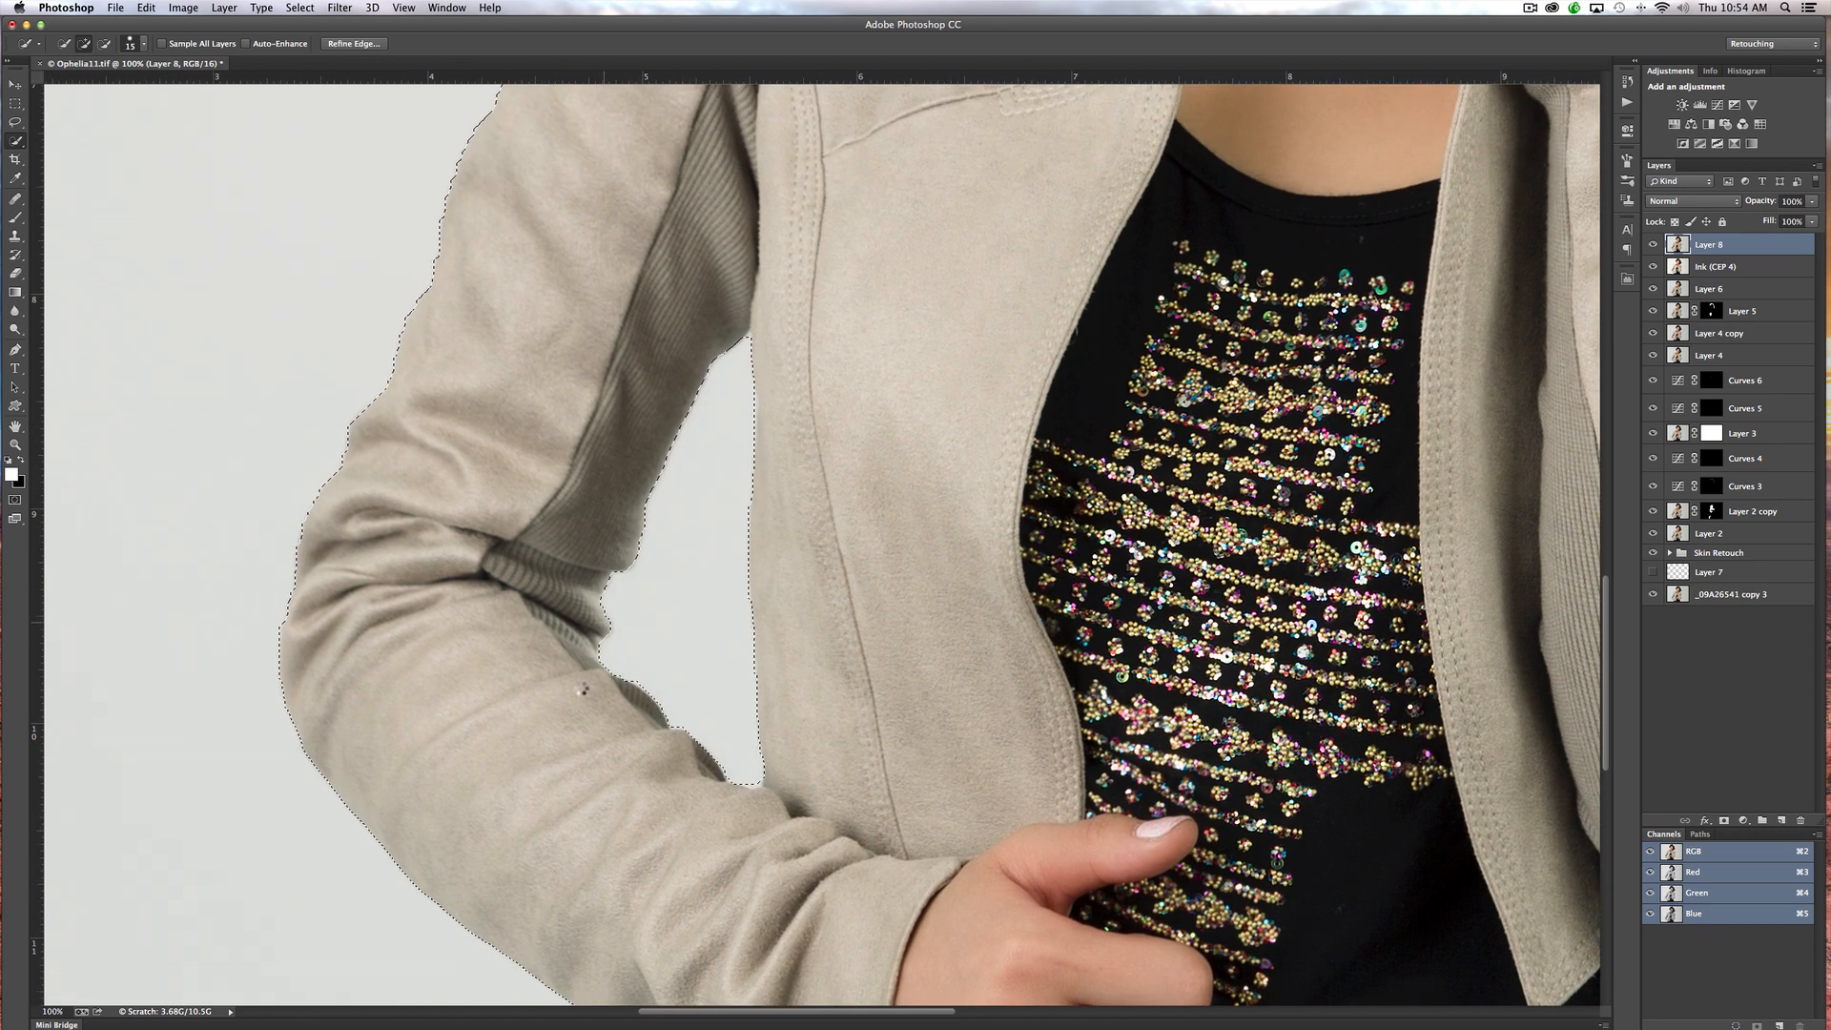
{"action": "left_click_drag", "start_coordinate": [513, 491], "coordinate": [425, 906]}
{"action": "left_click_drag", "start_coordinate": [760, 441], "coordinate": [553, 768]}
{"action": "left_click_drag", "start_coordinate": [1052, 234], "coordinate": [658, 633]}
{"action": "left_click_drag", "start_coordinate": [670, 510], "coordinate": [638, 572]}
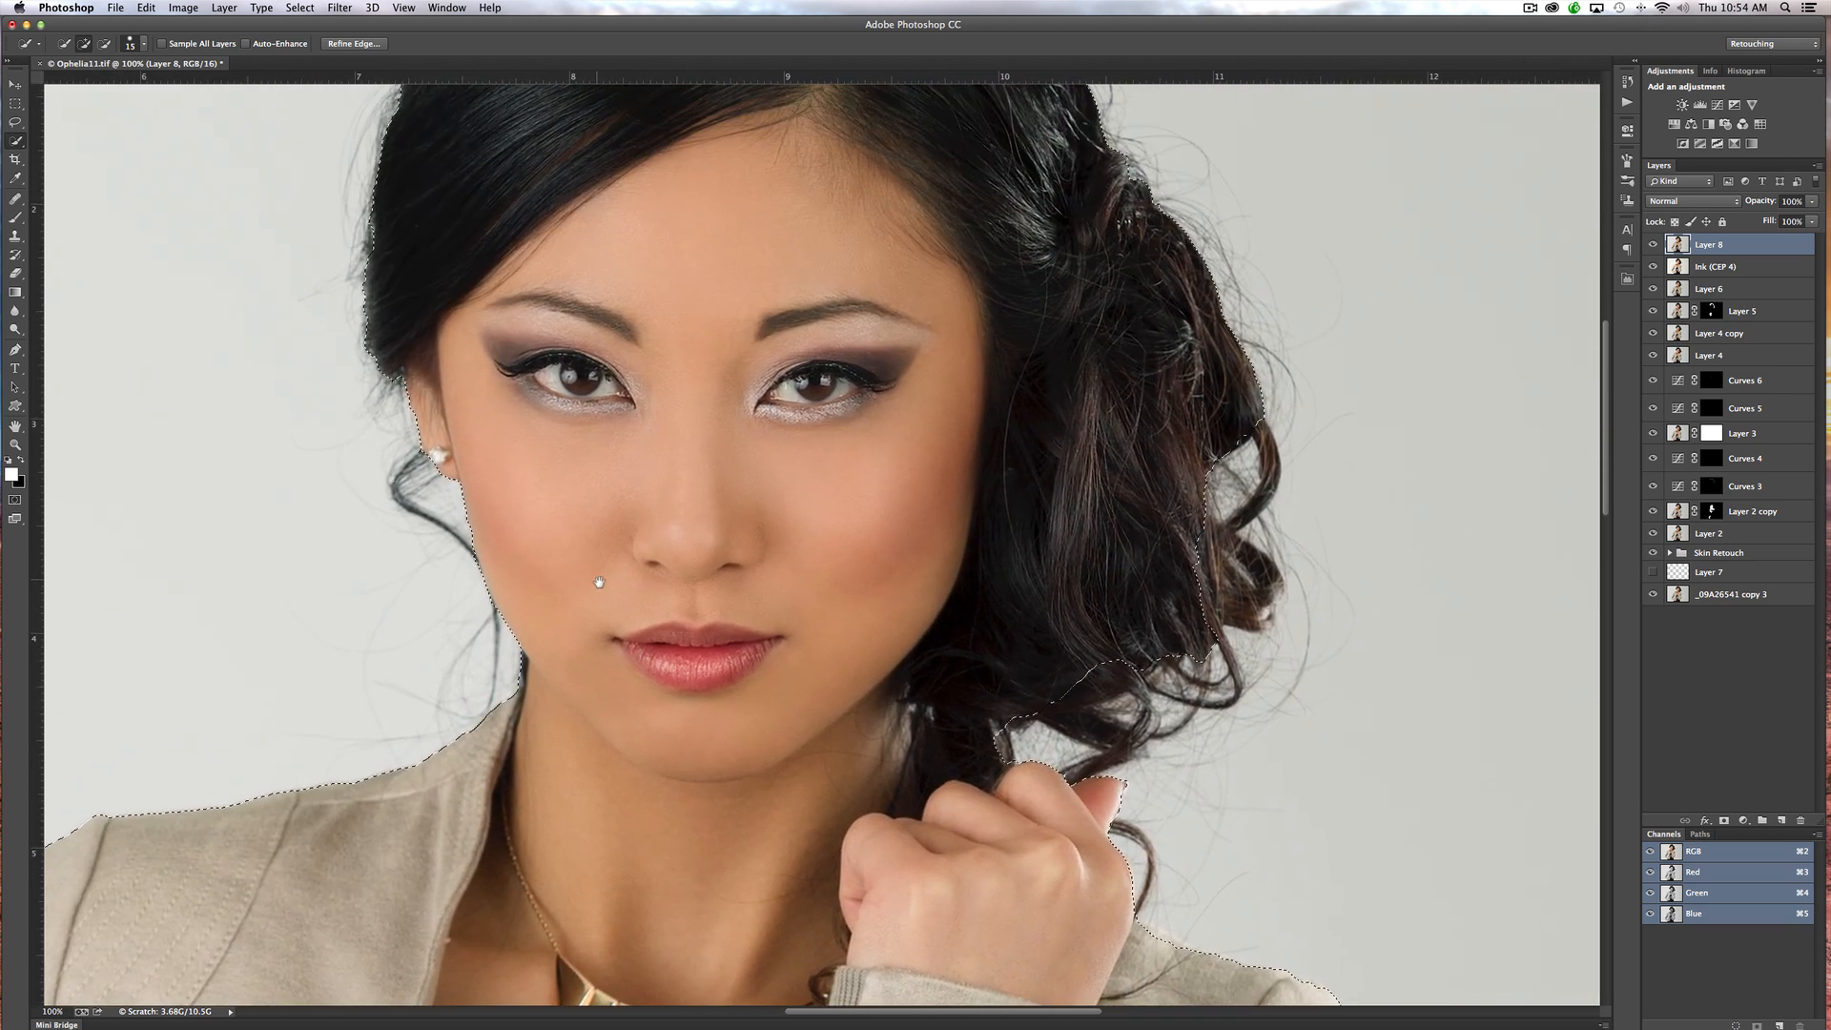
{"action": "left_click_drag", "start_coordinate": [667, 367], "coordinate": [663, 510]}
{"action": "left_click_drag", "start_coordinate": [719, 429], "coordinate": [811, 487]}
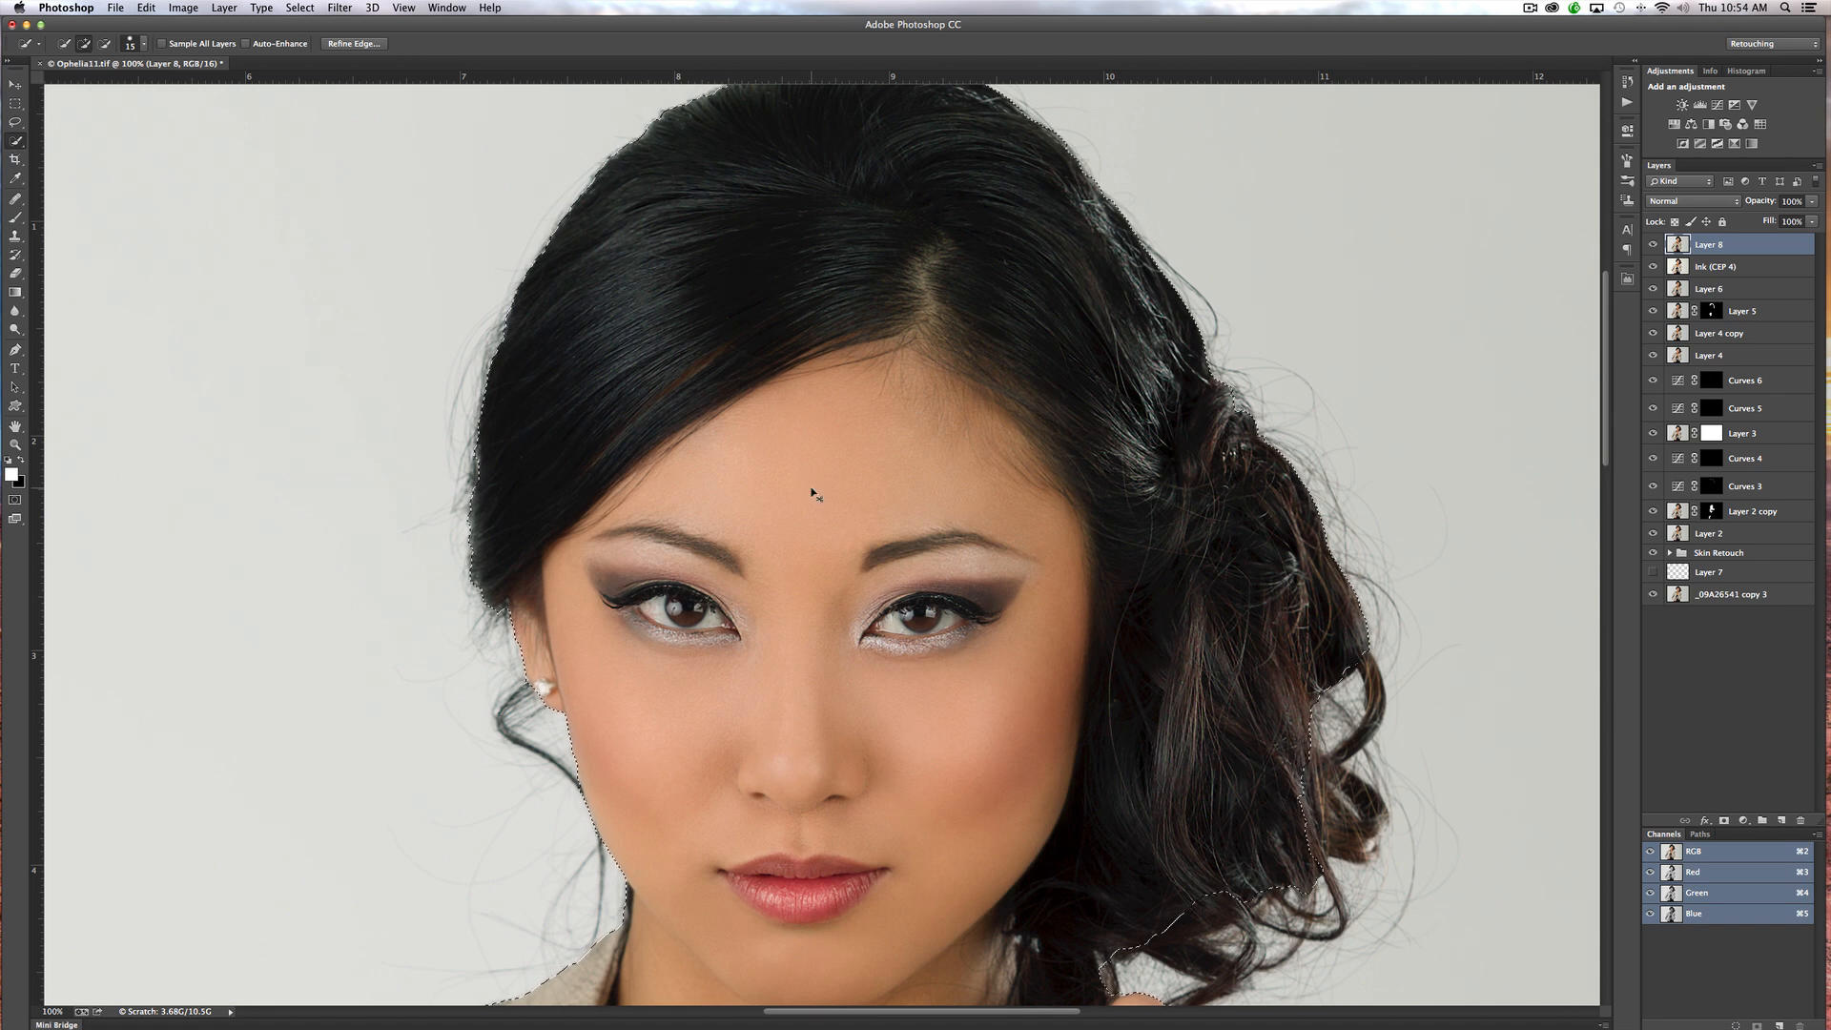
{"action": "key", "text": "super+minus"}
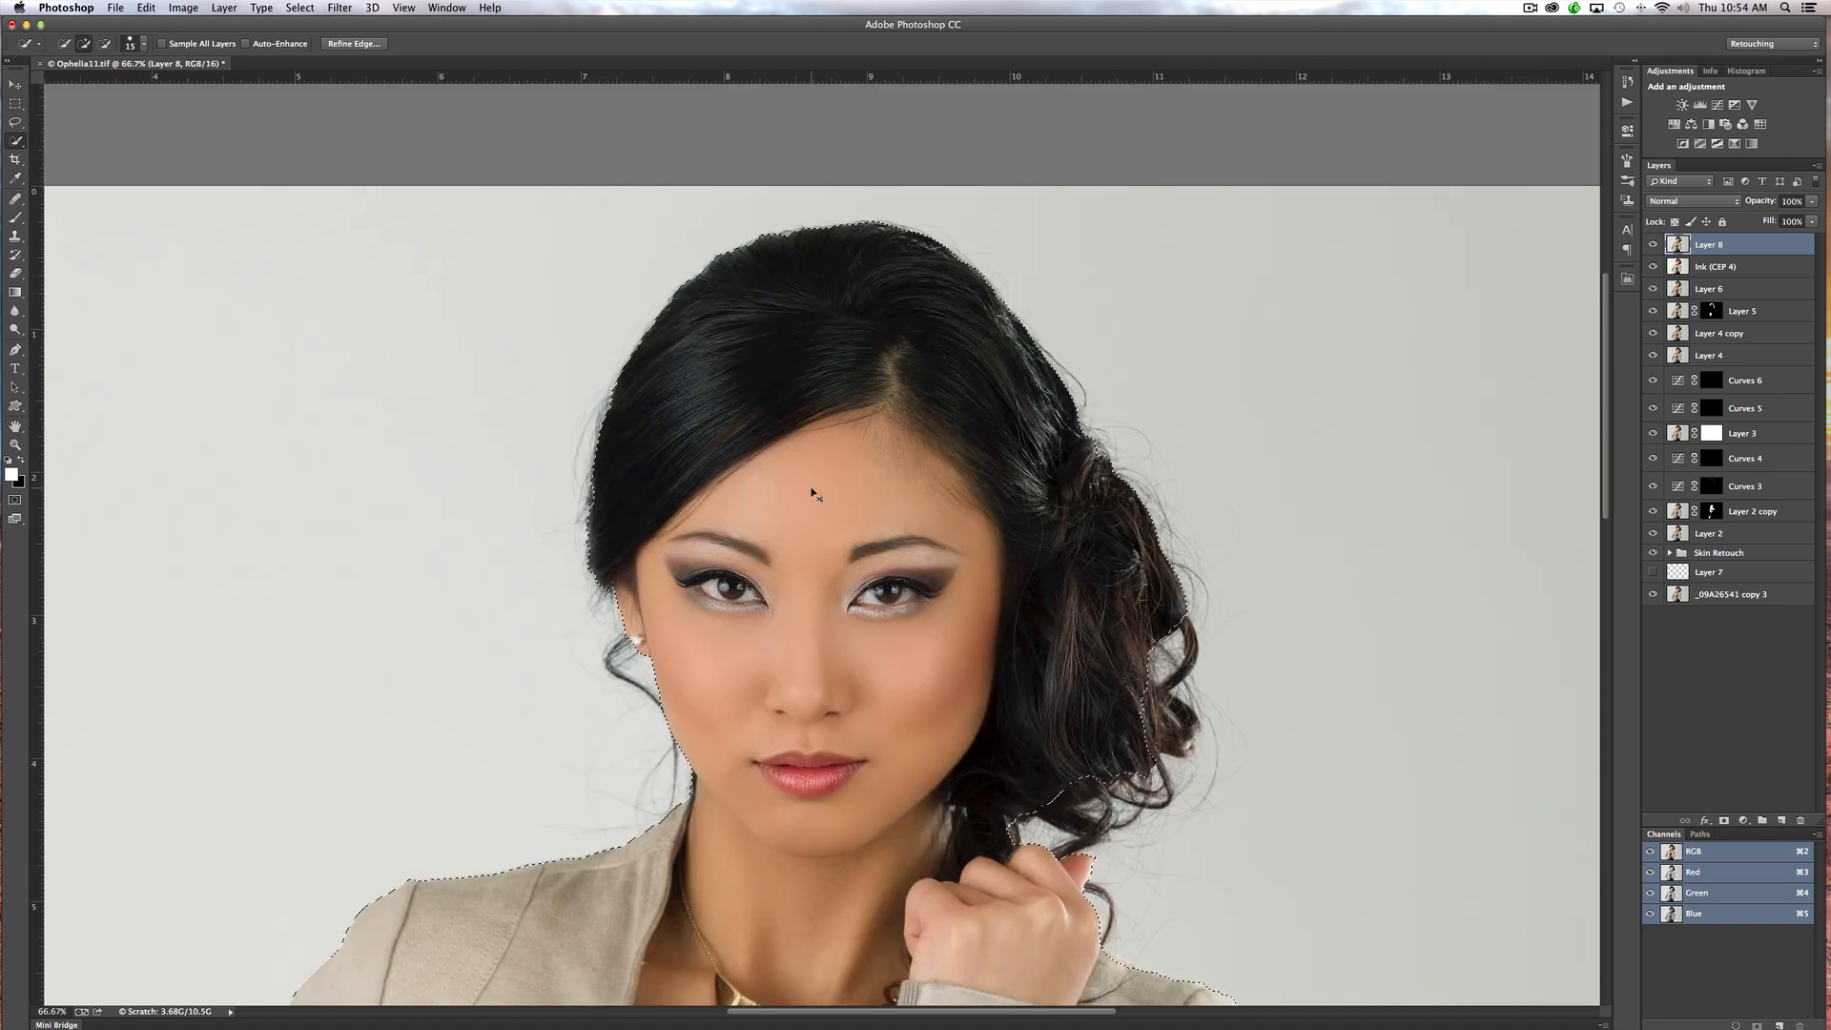
{"action": "key", "text": "super+minus"}
{"action": "key", "text": "super+minus"}
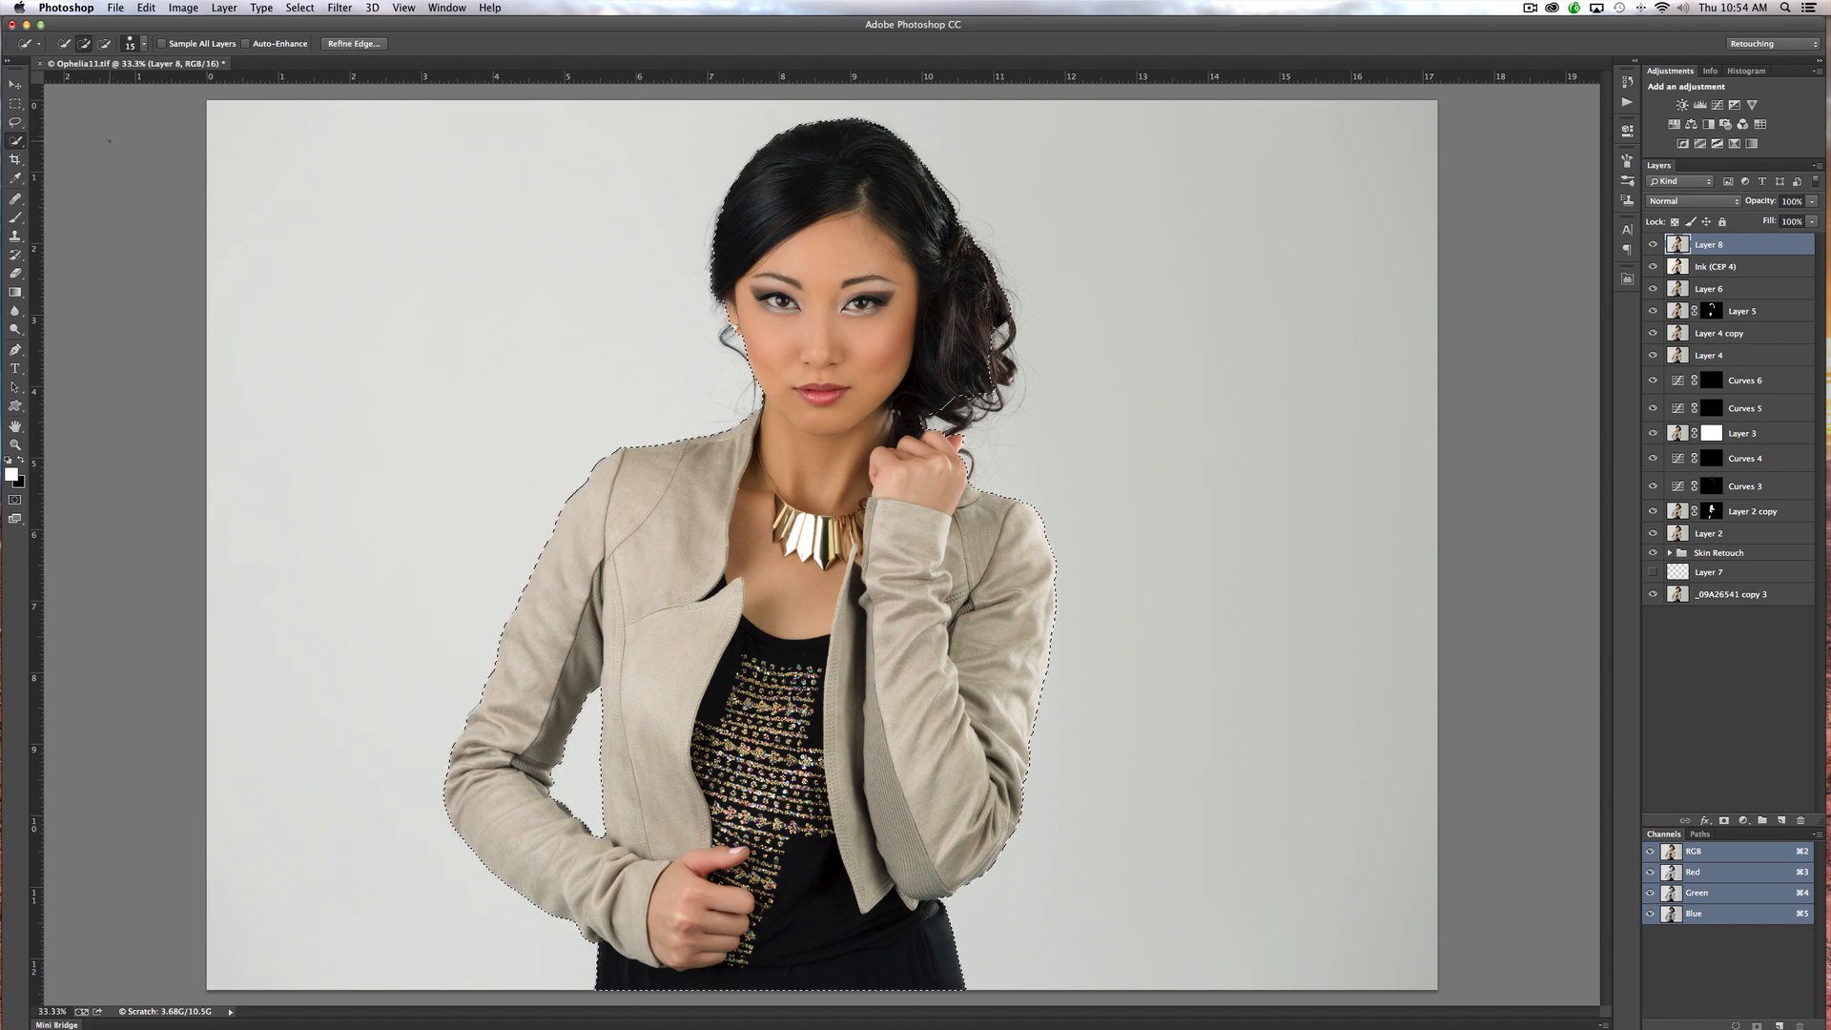
Open Refine Edge for the selection, compare the On Black and On Layers previews, and return to the Overlay view
{"action": "left_click", "coordinate": [352, 43]}
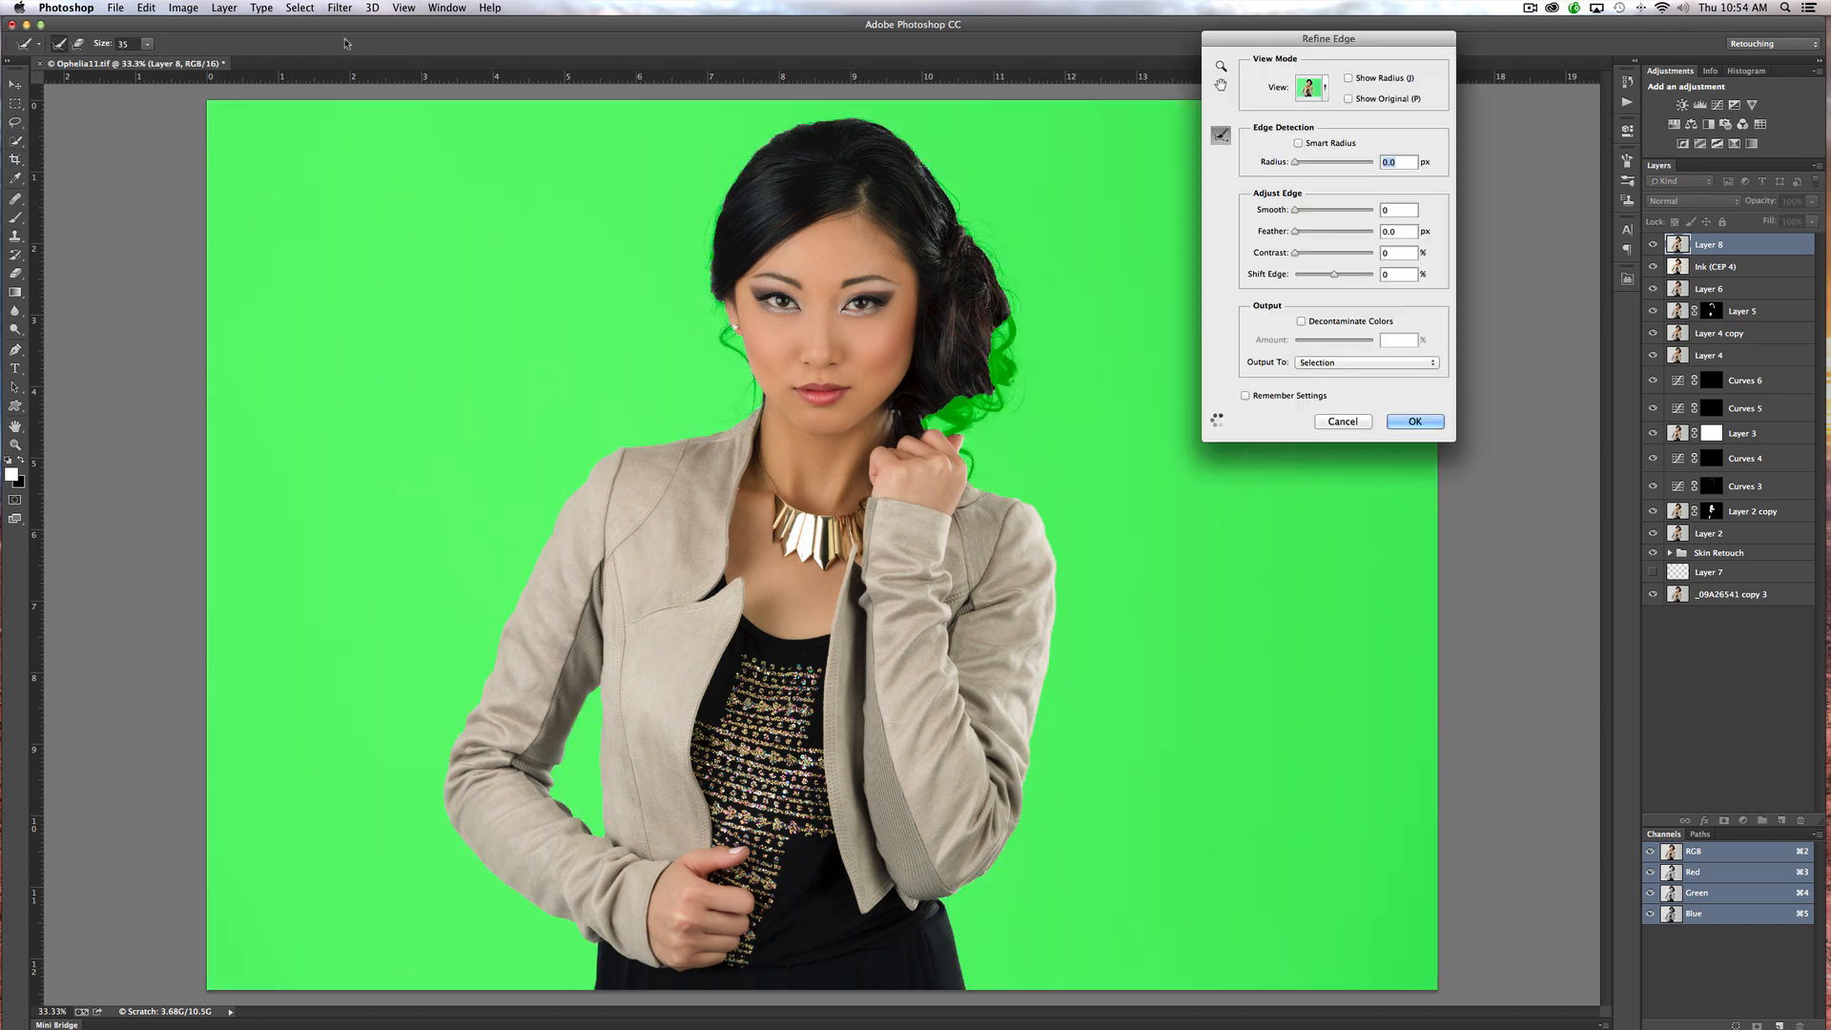
{"action": "left_click", "coordinate": [1326, 86]}
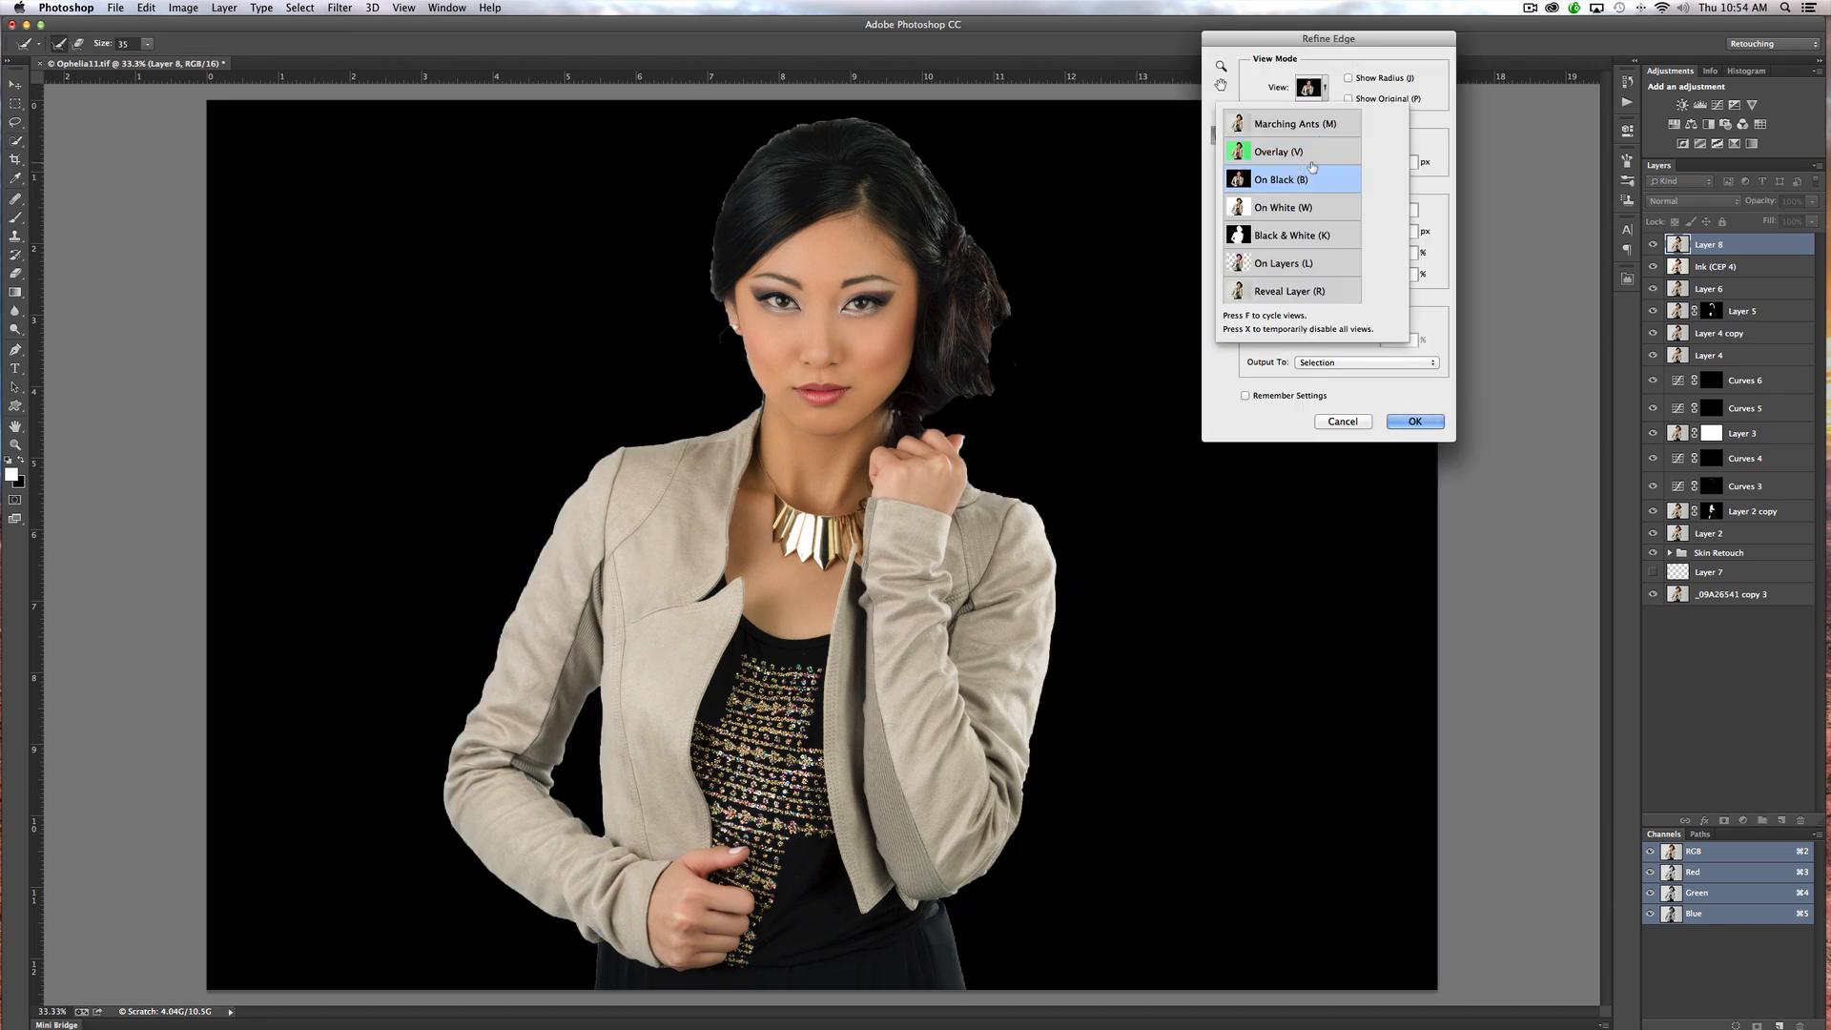
{"action": "left_click", "coordinate": [1327, 87]}
{"action": "left_click", "coordinate": [1326, 85]}
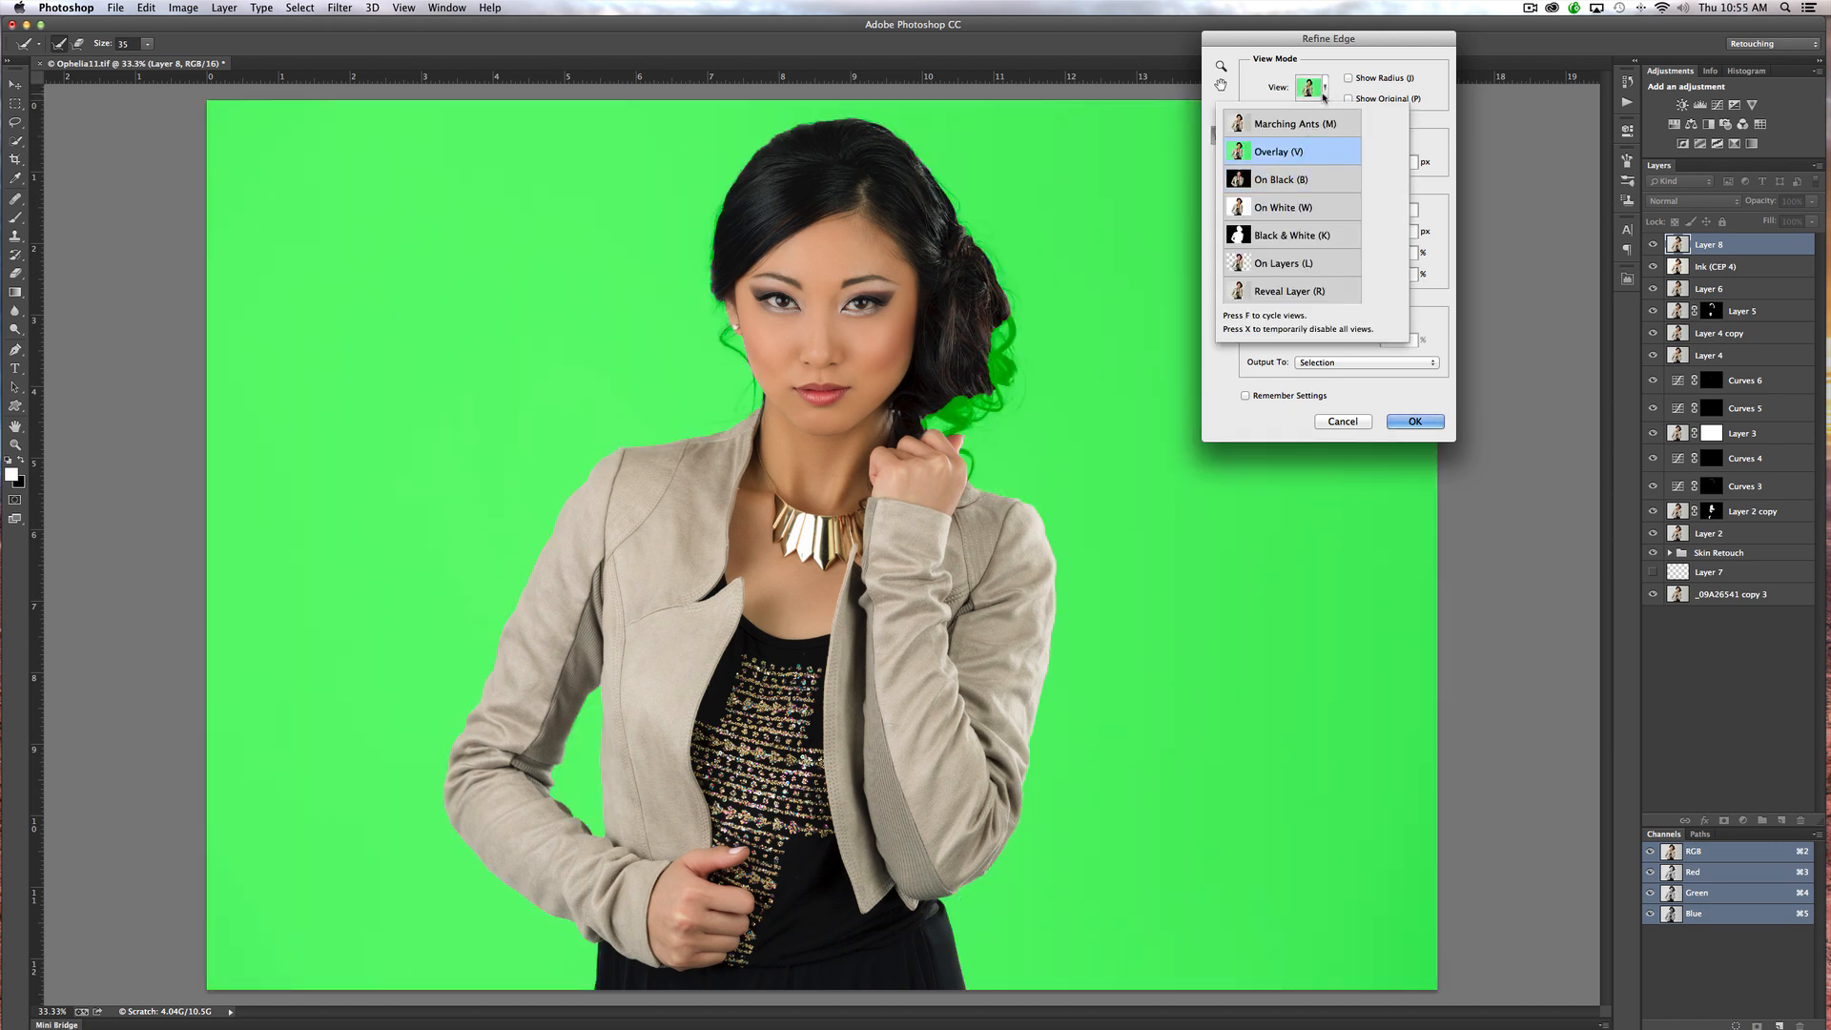
{"action": "left_click", "coordinate": [1324, 91]}
{"action": "left_click", "coordinate": [1324, 88]}
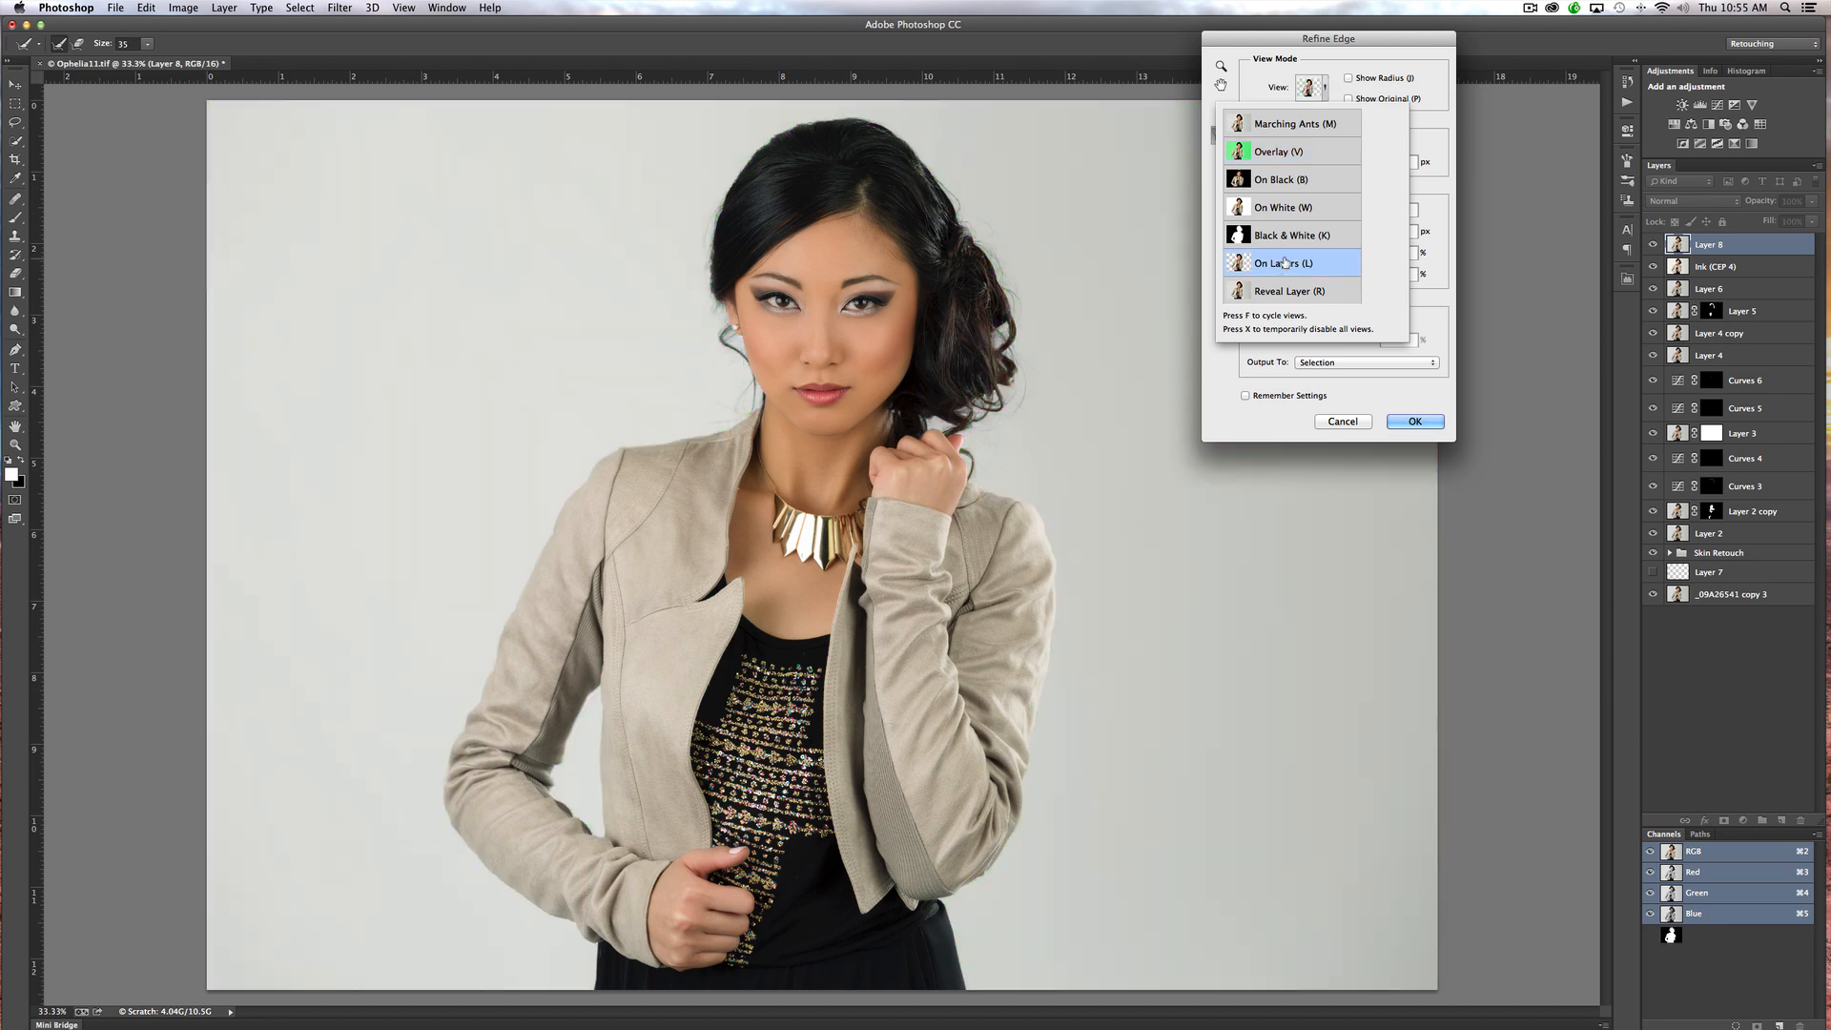
{"action": "left_click", "coordinate": [1280, 263]}
{"action": "left_click", "coordinate": [1322, 91]}
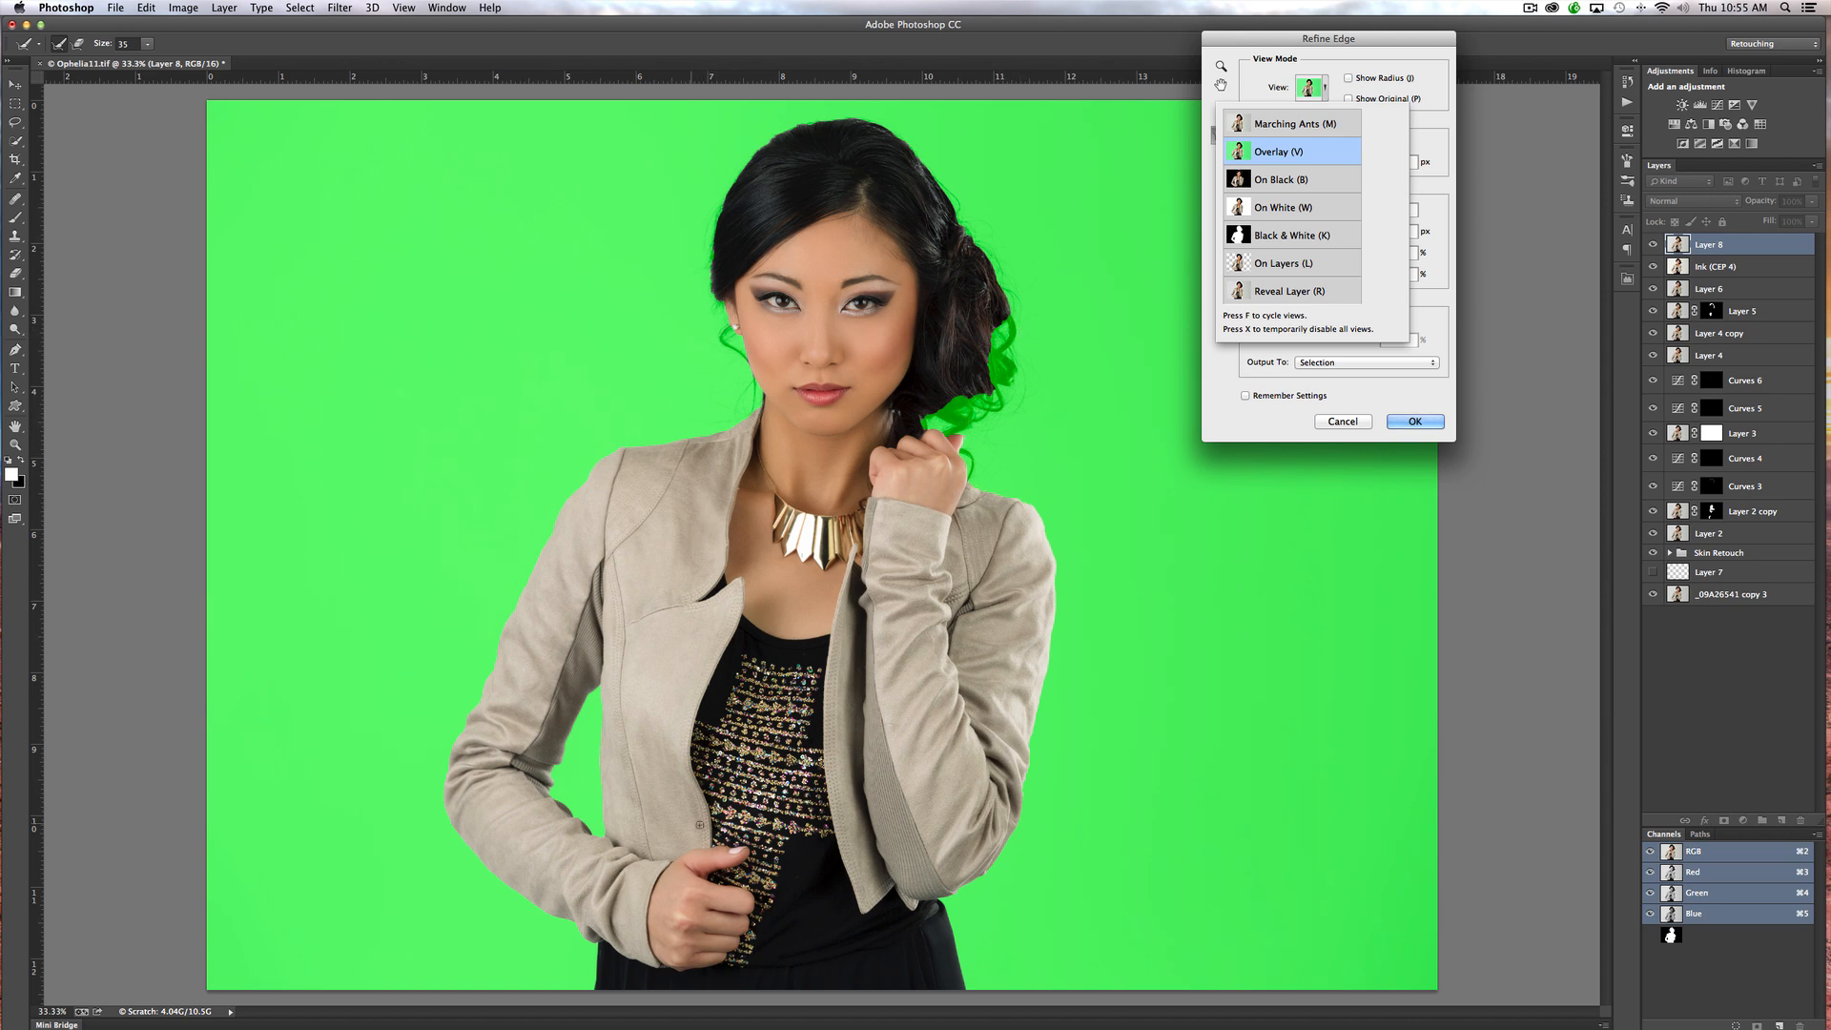
{"action": "left_click", "coordinate": [1211, 370]}
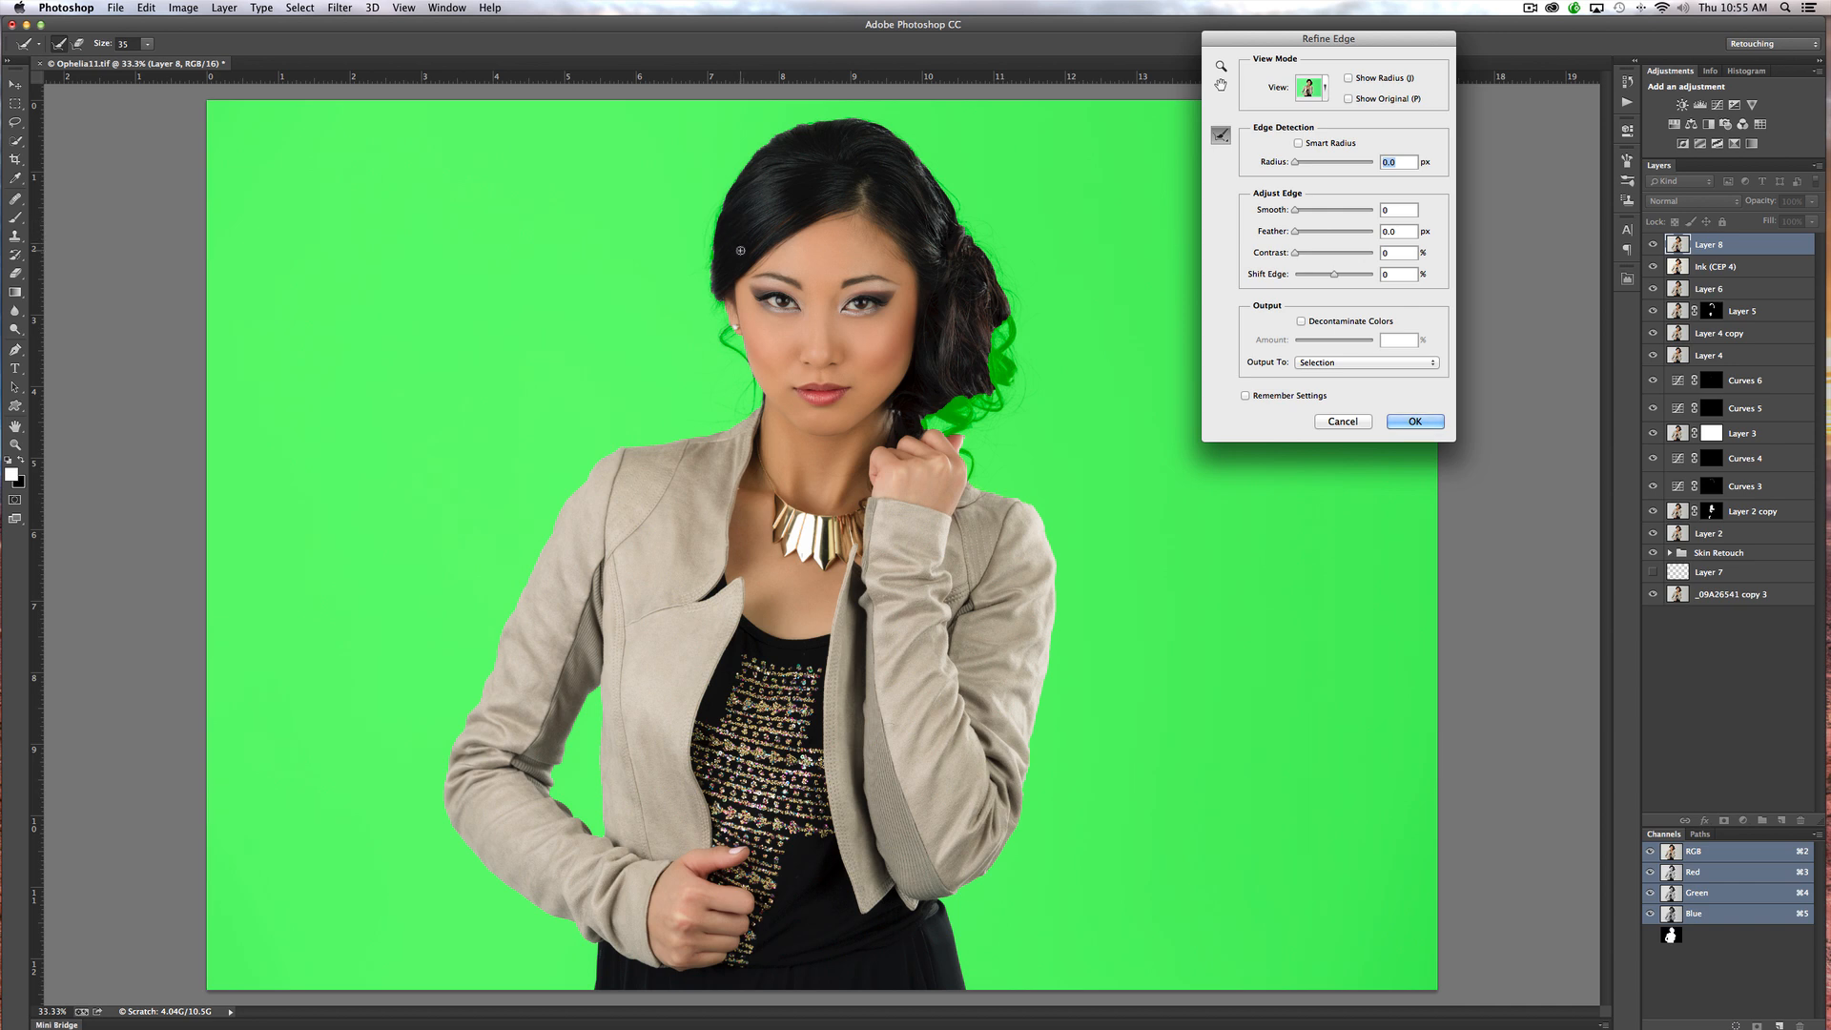
Enlarge the refine radius brush to 175 and paint it around the hair outline from one side of the neck to the other
{"action": "key", "text": "bracketright"}
{"action": "key", "text": "bracketright"}
{"action": "key", "text": "bracketright"}
{"action": "key", "text": "bracketright"}
{"action": "key", "text": "bracketright"}
{"action": "key", "text": "bracketright"}
{"action": "mouse_move", "coordinate": [729, 413]}
{"action": "left_mouse_down"}
{"action": "mouse_move", "coordinate": [717, 402]}
{"action": "mouse_move", "coordinate": [753, 385]}
{"action": "mouse_move", "coordinate": [717, 303]}
{"action": "mouse_move", "coordinate": [719, 196]}
{"action": "mouse_move", "coordinate": [765, 133]}
{"action": "mouse_move", "coordinate": [847, 115]}
{"action": "mouse_move", "coordinate": [901, 129]}
{"action": "mouse_move", "coordinate": [939, 169]}
{"action": "mouse_move", "coordinate": [1007, 290]}
{"action": "mouse_move", "coordinate": [1006, 398]}
{"action": "mouse_move", "coordinate": [949, 419]}
{"action": "left_mouse_up"}
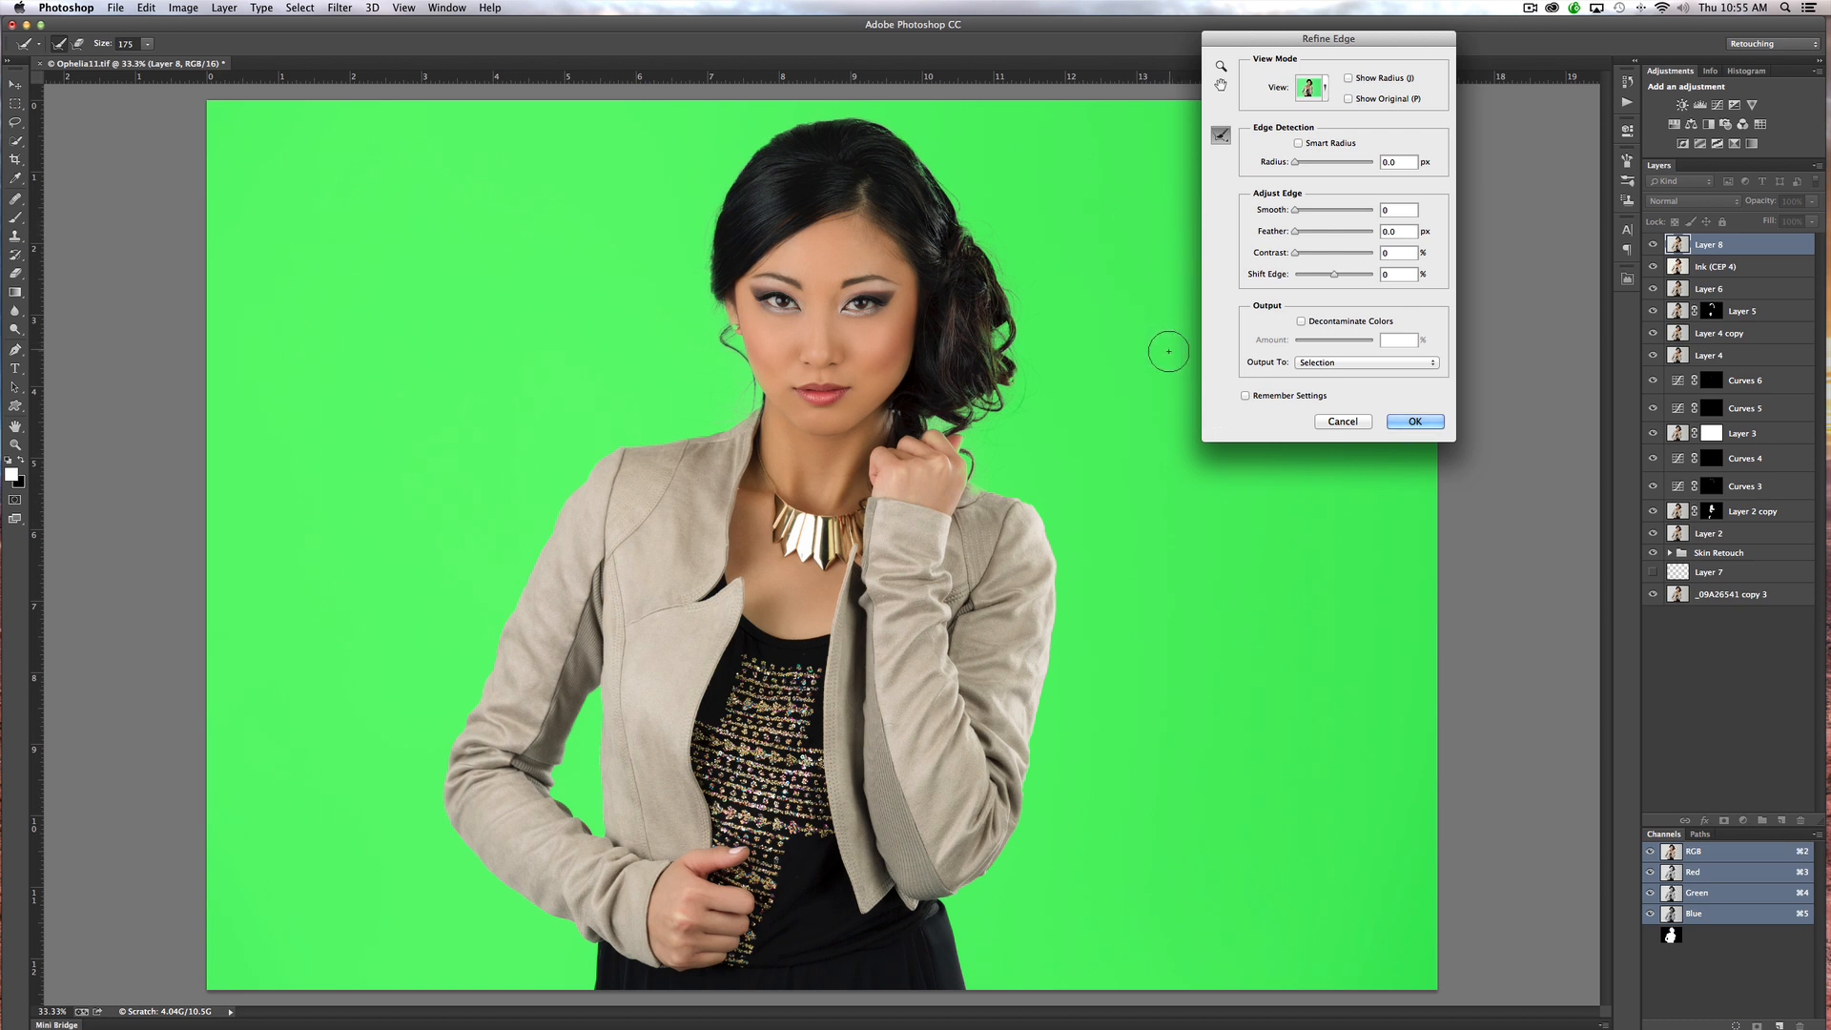
Set the Refine Edge output to New Layer with Layer Mask, and cancel the refinement
{"action": "left_click", "coordinate": [1390, 363]}
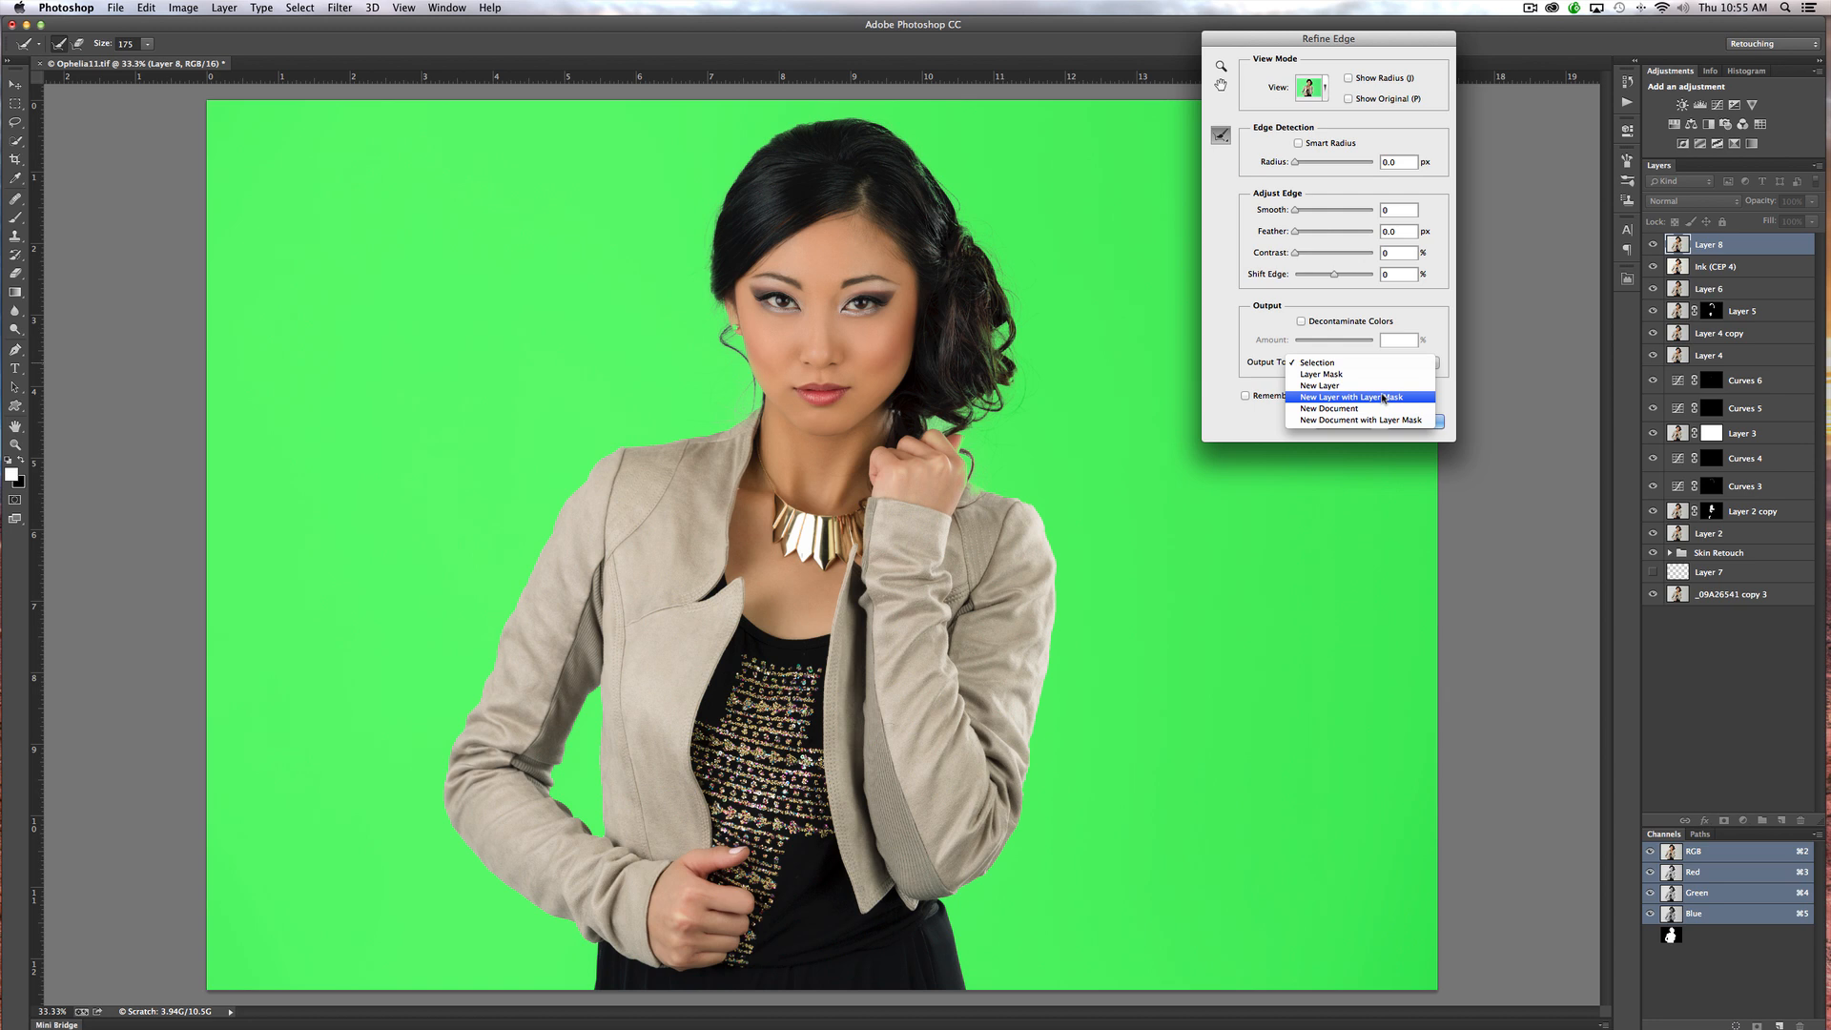
{"action": "left_click", "coordinate": [1385, 399]}
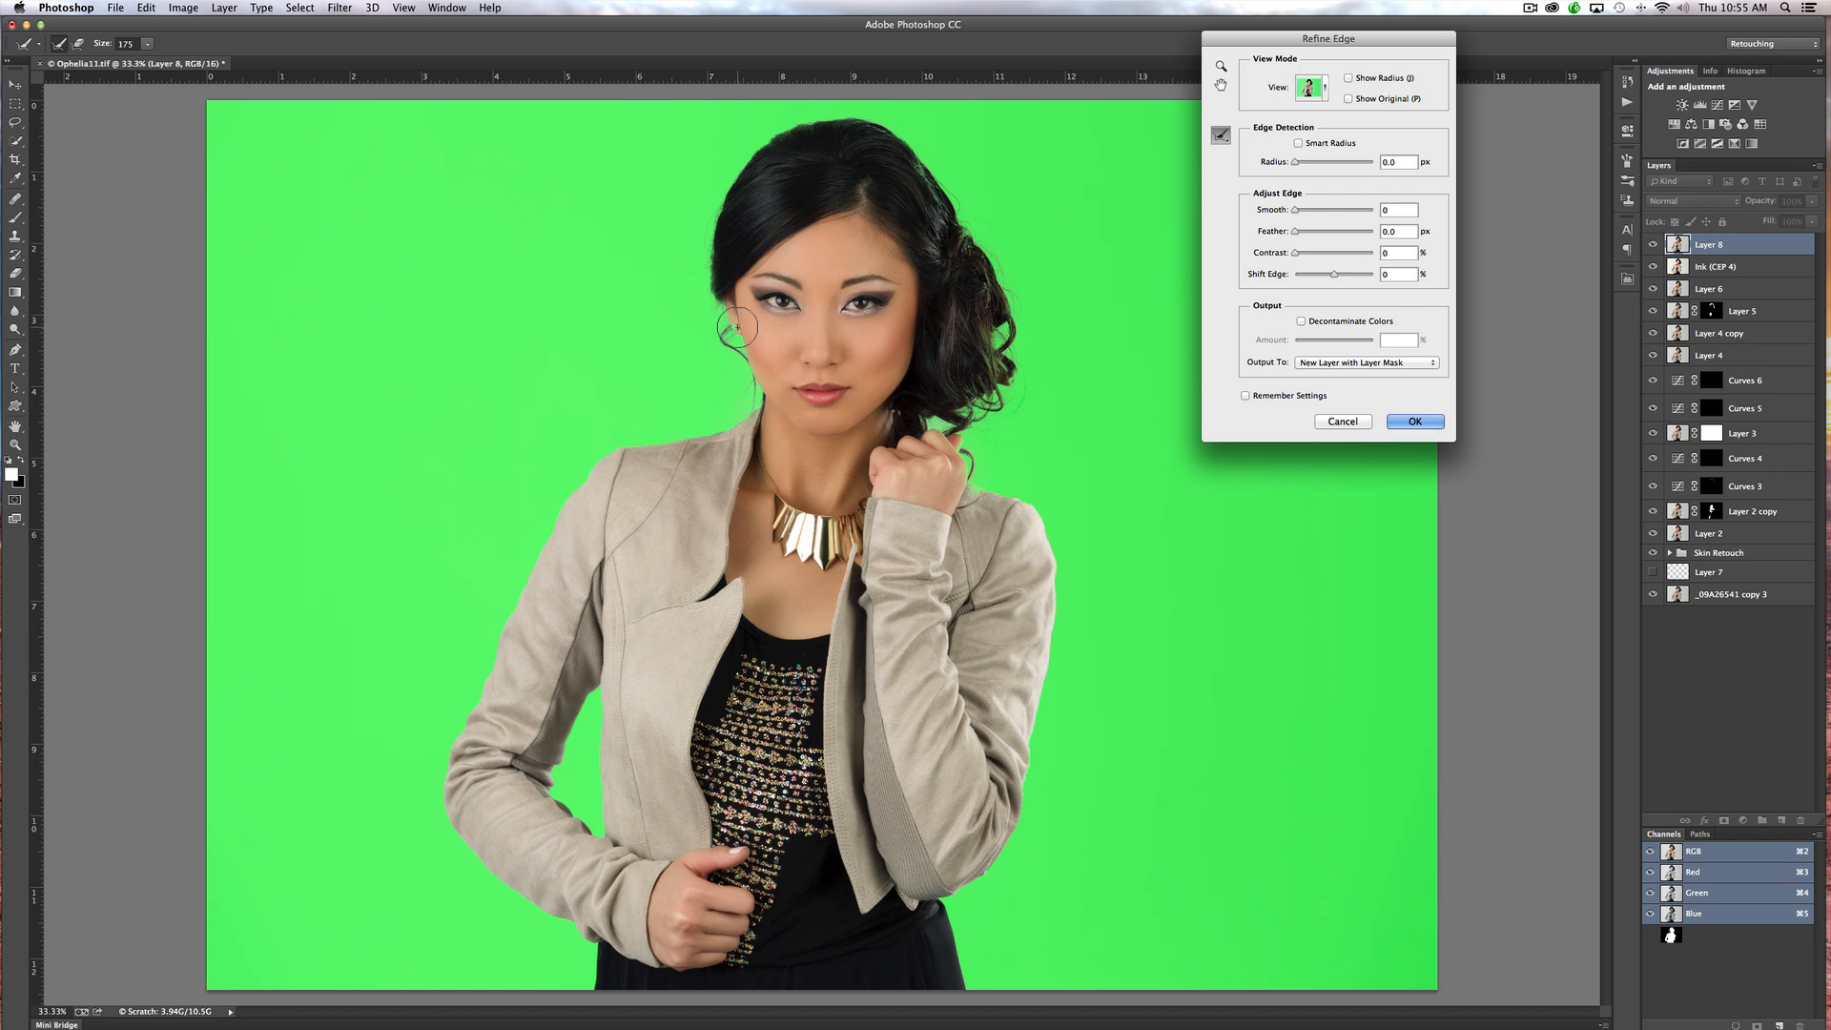
{"action": "left_click", "coordinate": [1341, 421]}
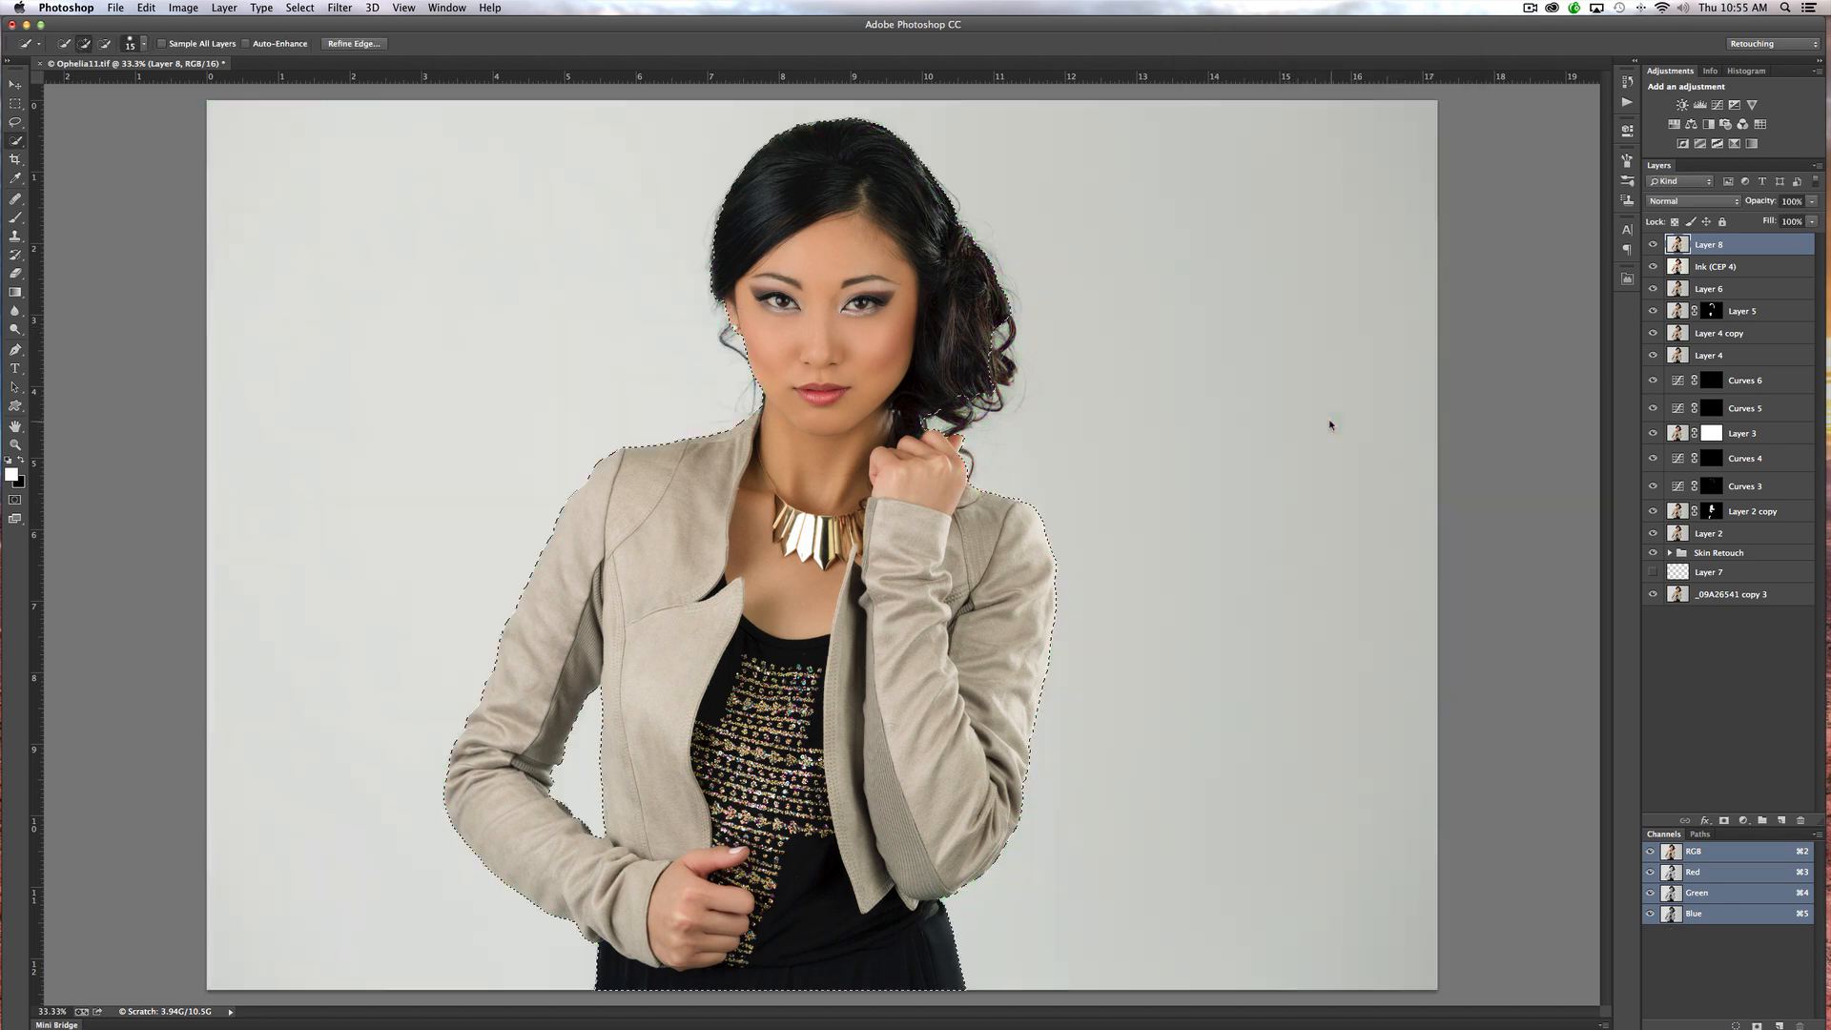
Rework the selection edge around the ear and earring with Quick Selection, subtracting the background and adding back the earlobe
{"action": "key", "text": "super+plus"}
{"action": "key", "text": "super+plus"}
{"action": "key", "text": "super+plus"}
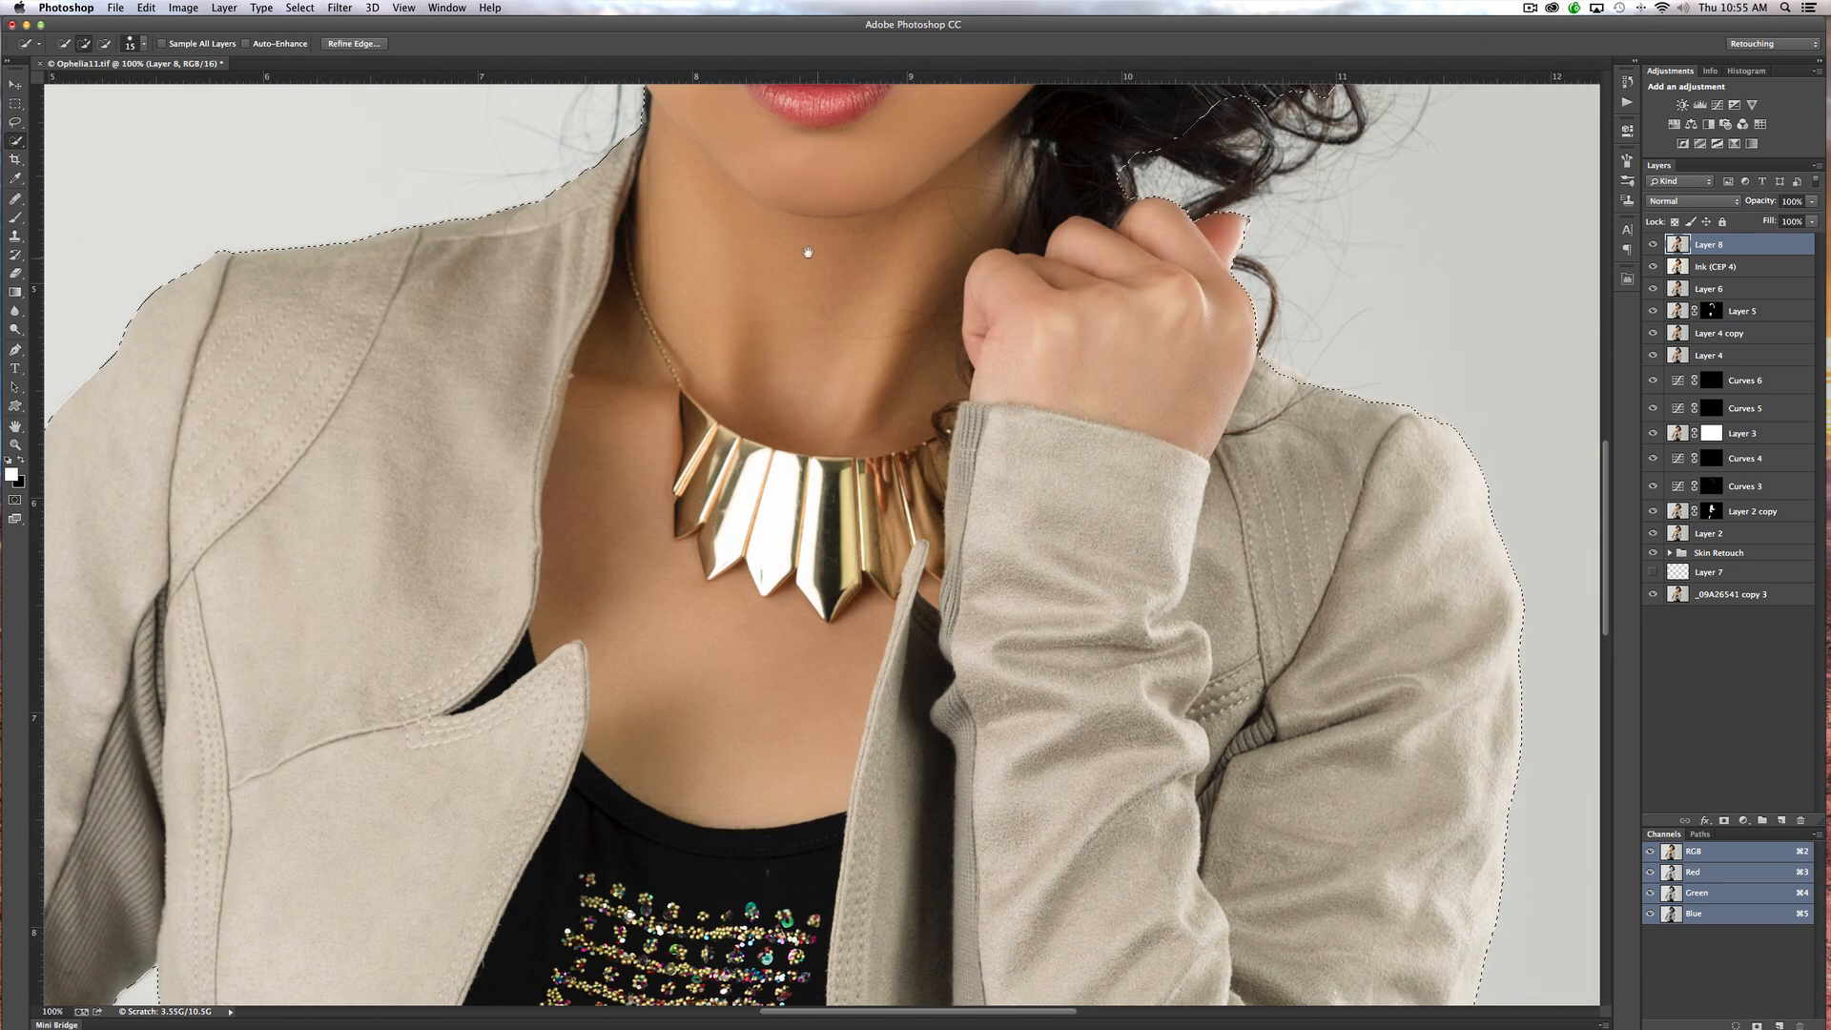
{"action": "left_click_drag", "start_coordinate": [808, 251], "coordinate": [895, 678]}
{"action": "left_click_drag", "start_coordinate": [834, 421], "coordinate": [897, 553]}
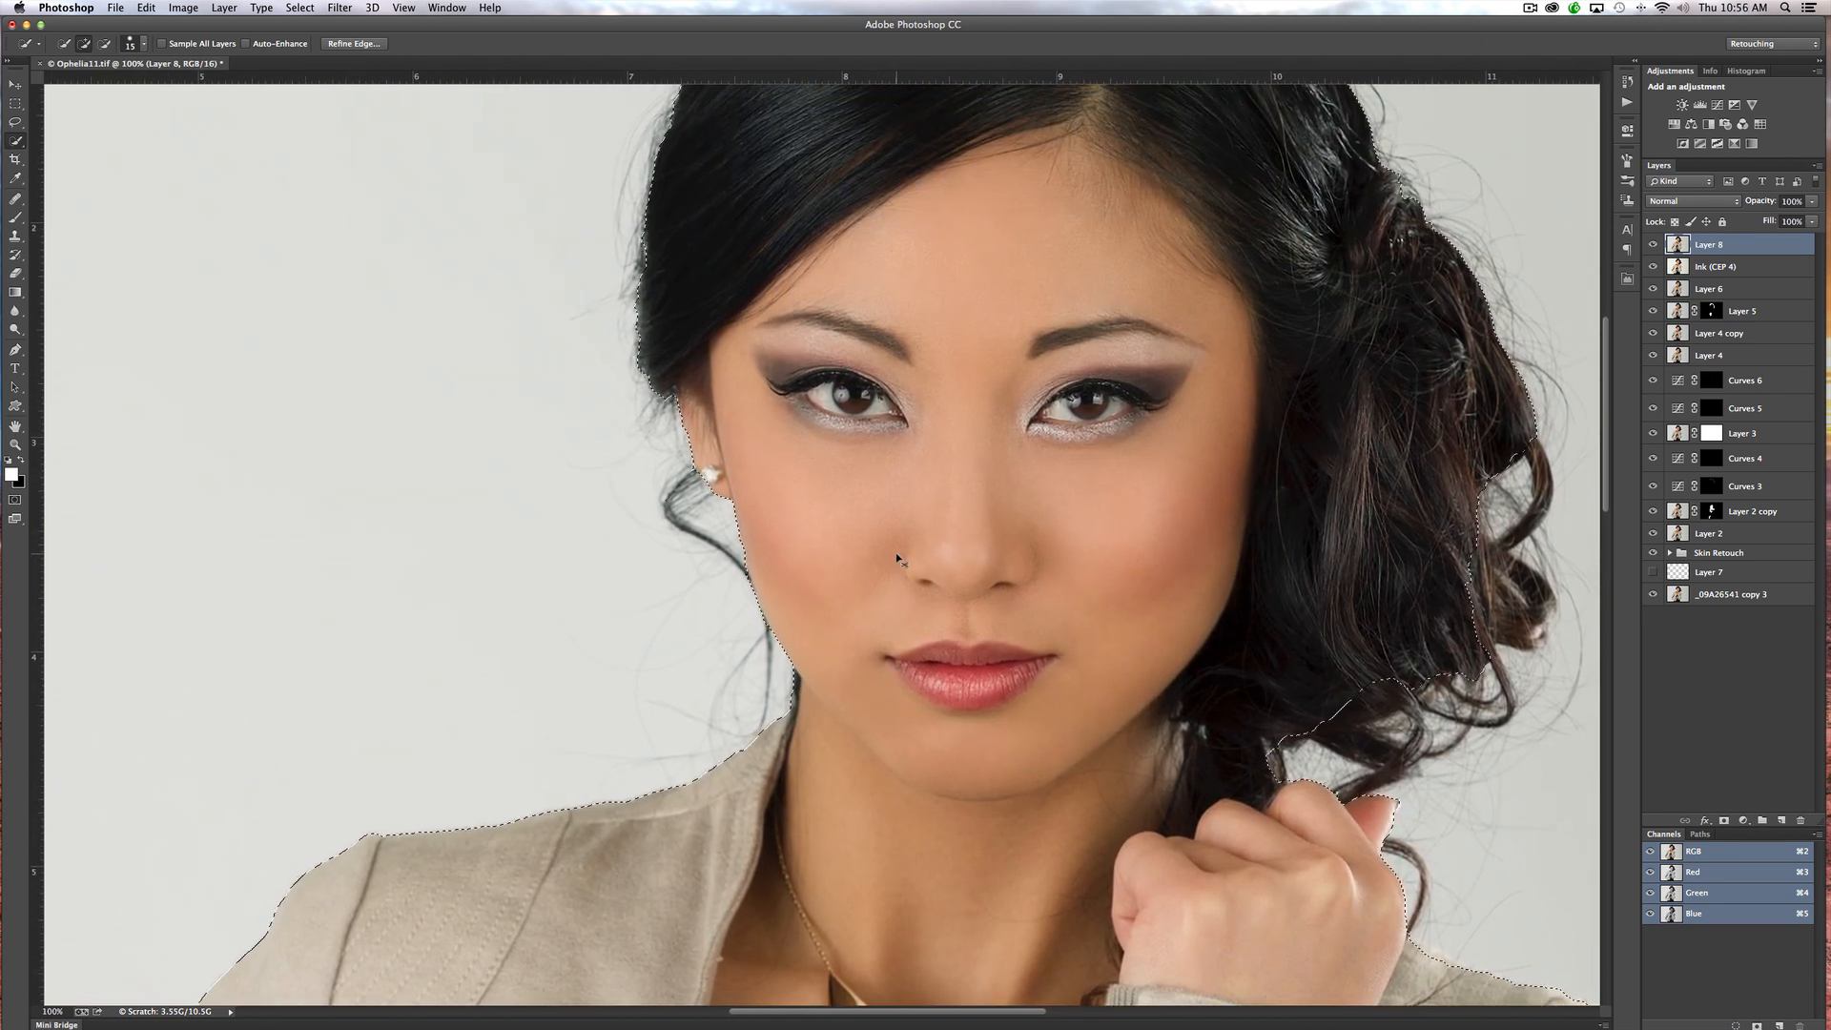
{"action": "key", "text": "super+plus"}
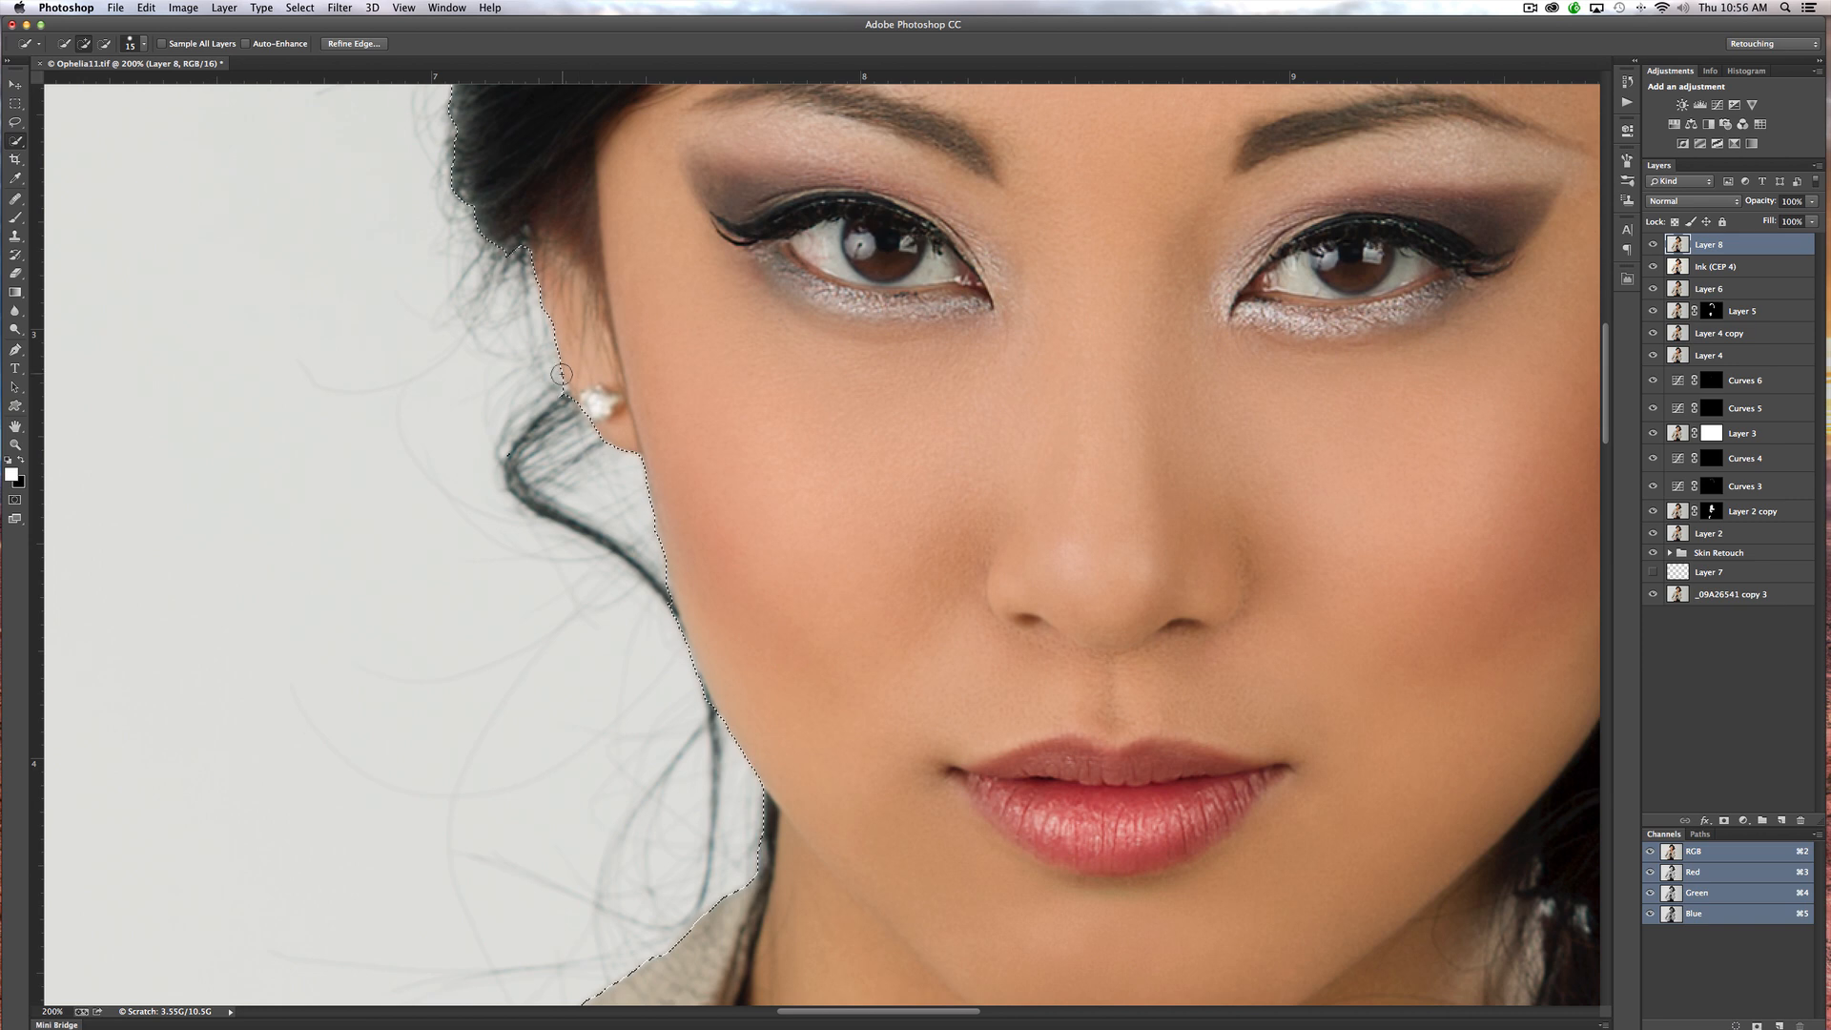
{"action": "key", "text": "alt"}
{"action": "mouse_move", "coordinate": [532, 439]}
{"action": "left_mouse_down"}
{"action": "mouse_move", "coordinate": [581, 447]}
{"action": "mouse_move", "coordinate": [591, 402]}
{"action": "left_mouse_up"}
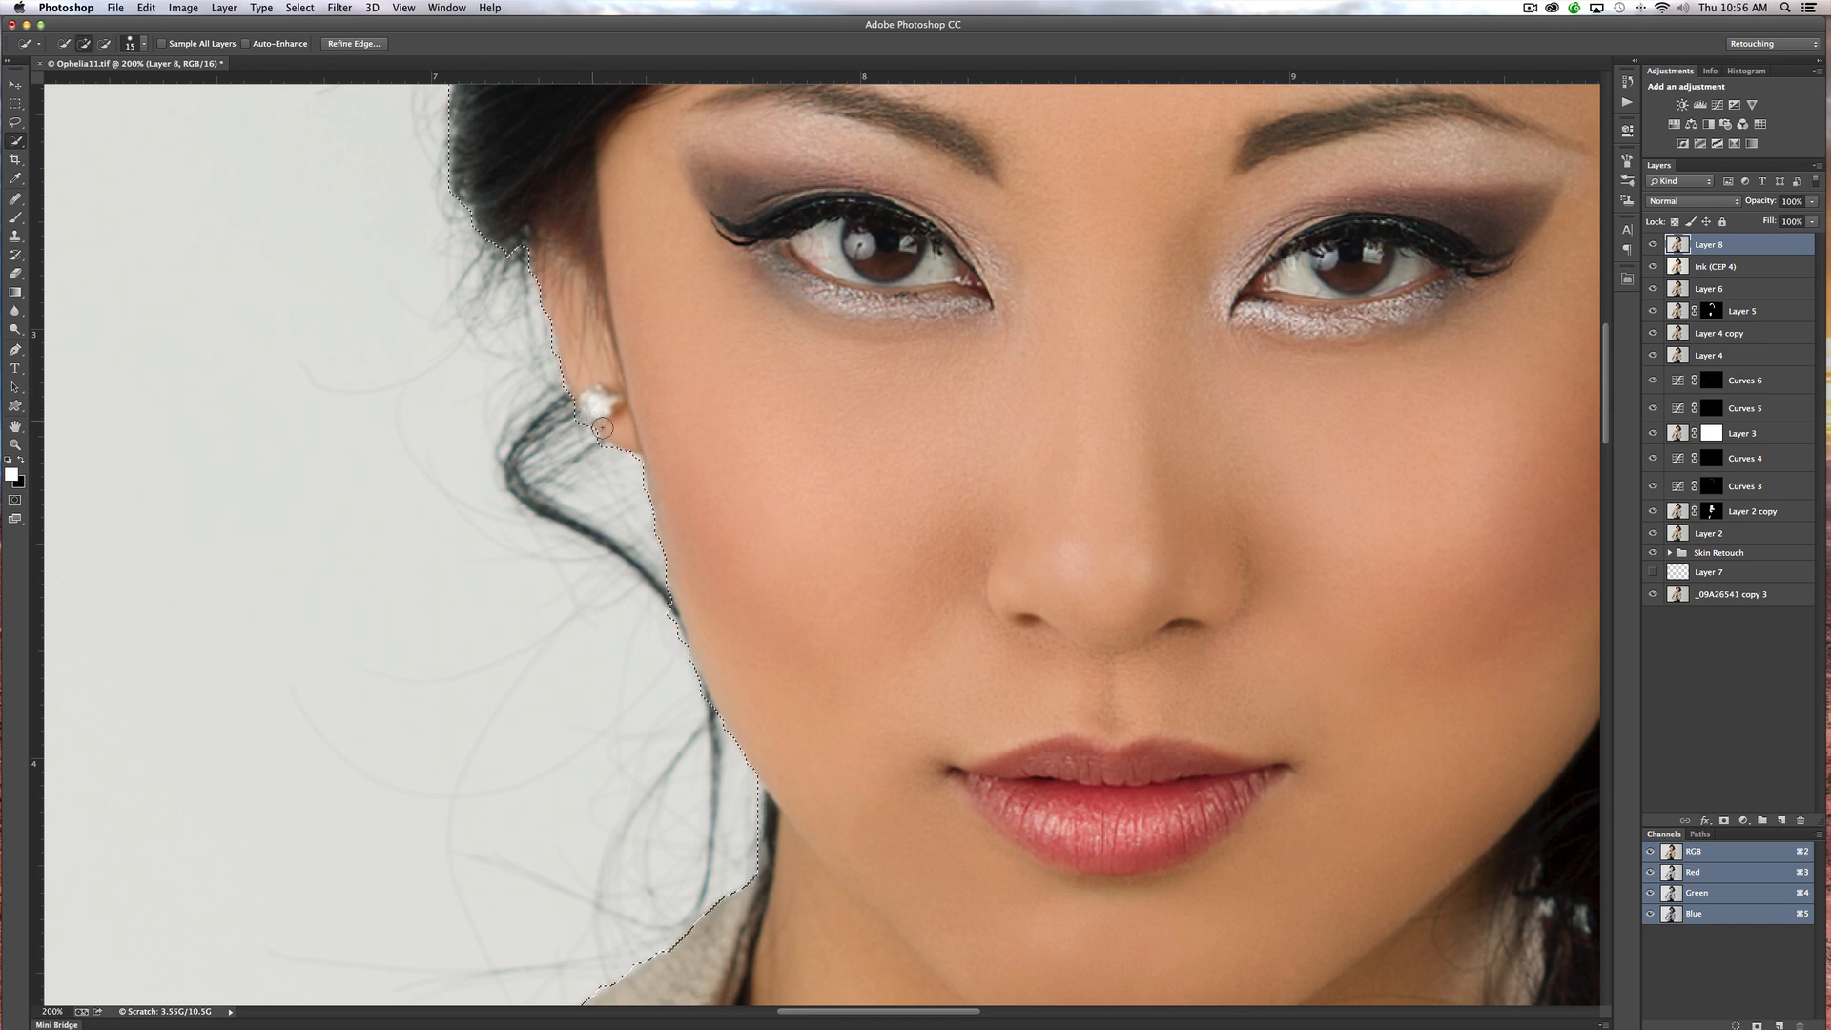
{"action": "left_click_drag", "start_coordinate": [638, 404], "coordinate": [583, 454]}
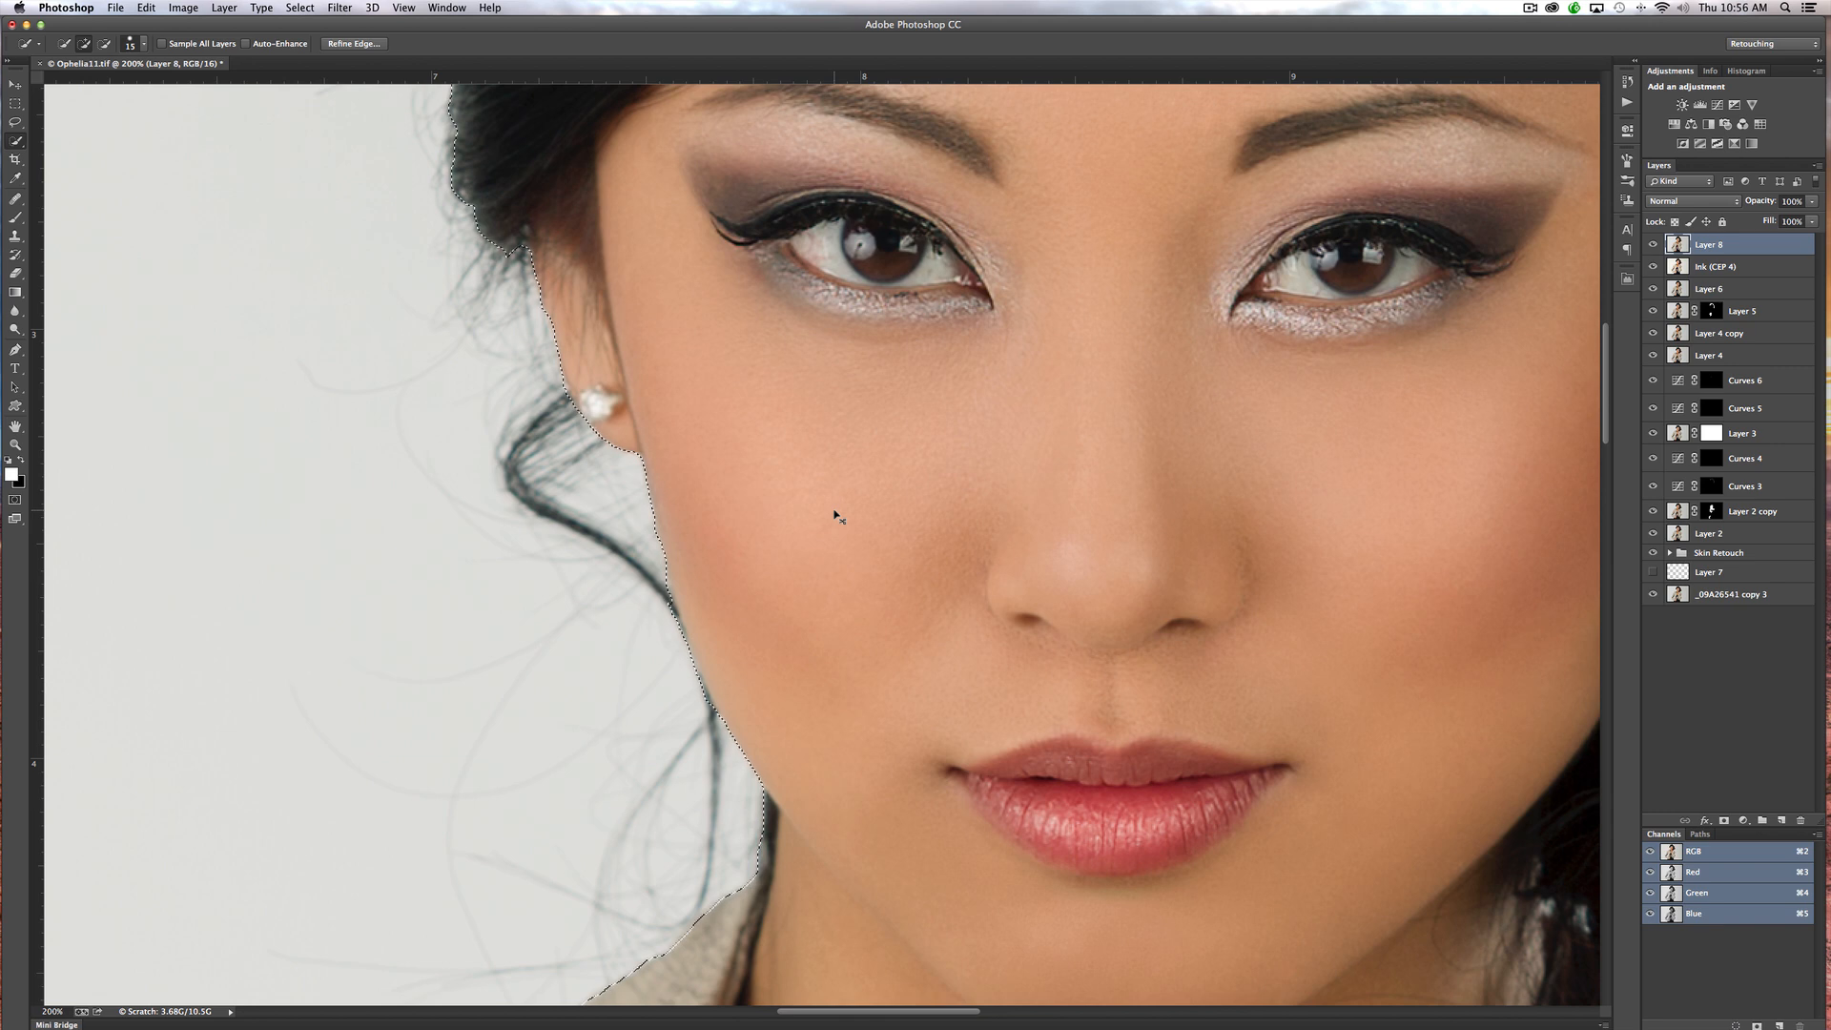
Open Refine Edge and paint the refine radius brush around the hair outline, from the neck over the head to the raised hand
{"action": "key", "text": "super+minus"}
{"action": "key", "text": "super+minus"}
{"action": "key", "text": "super+minus"}
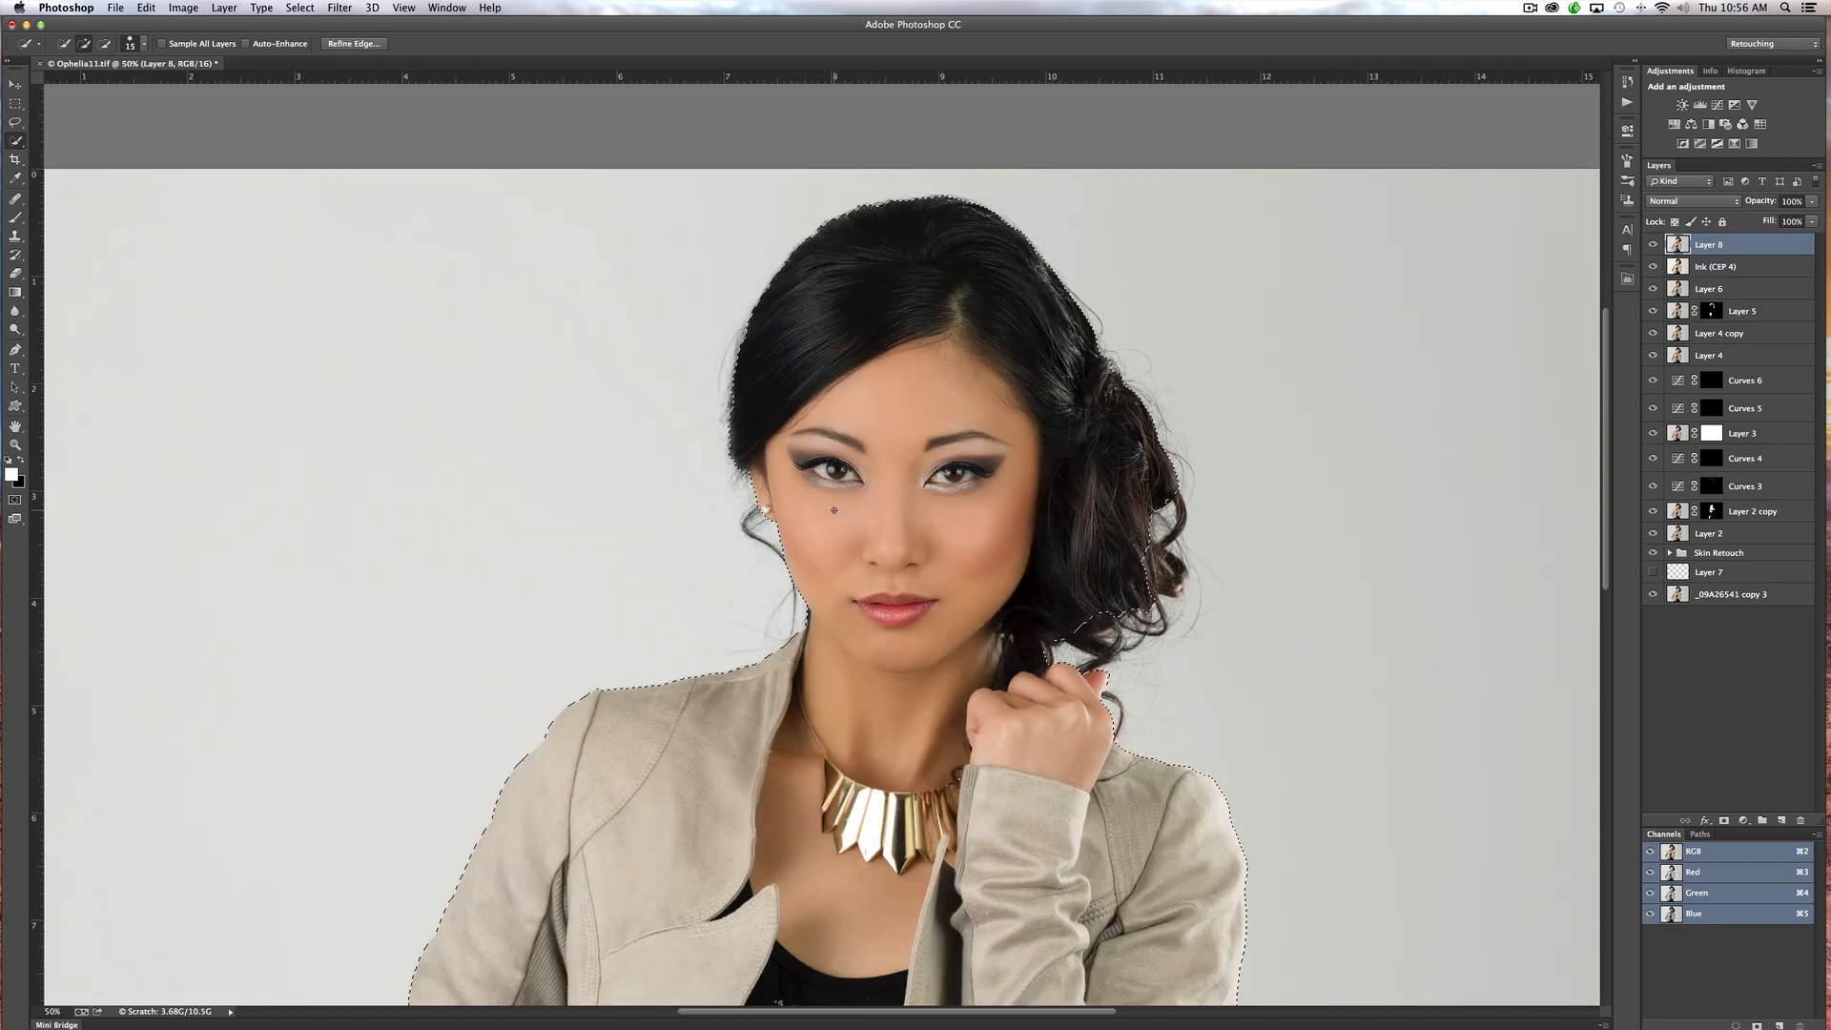
{"action": "key", "text": "super+minus"}
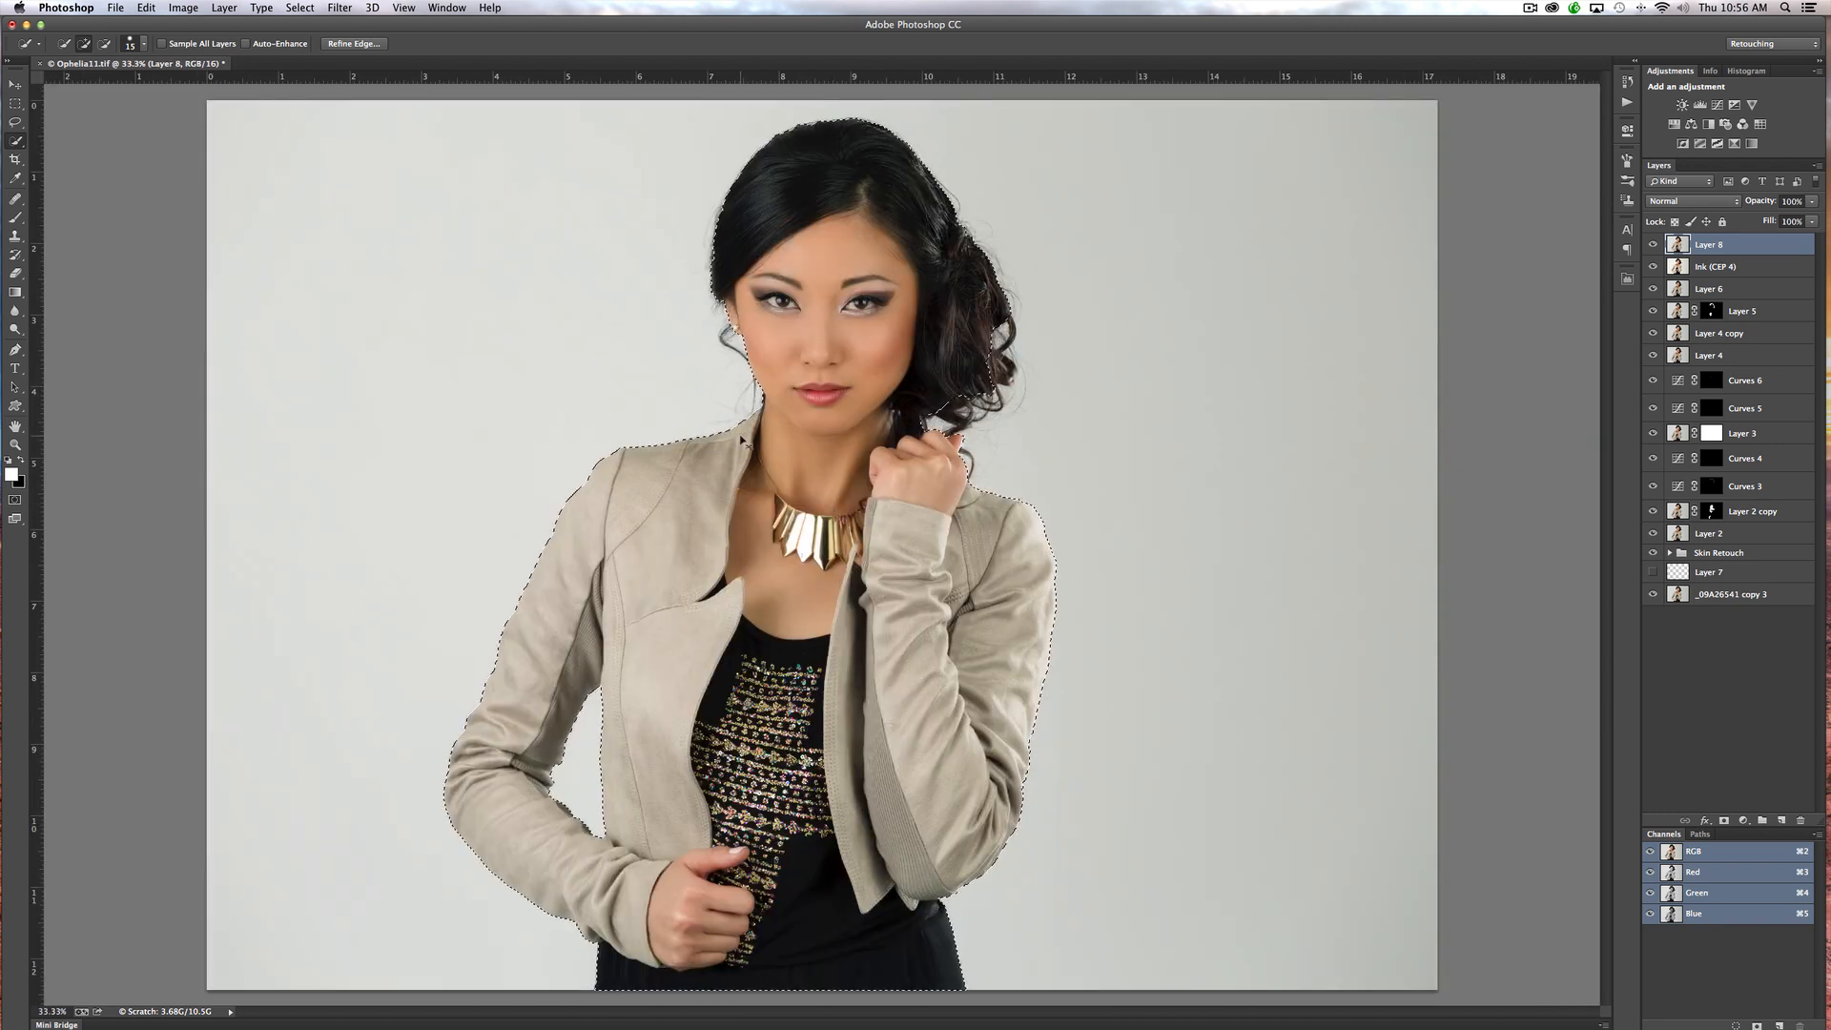
{"action": "key", "text": "super+plus"}
{"action": "left_click_drag", "start_coordinate": [782, 377], "coordinate": [760, 768]}
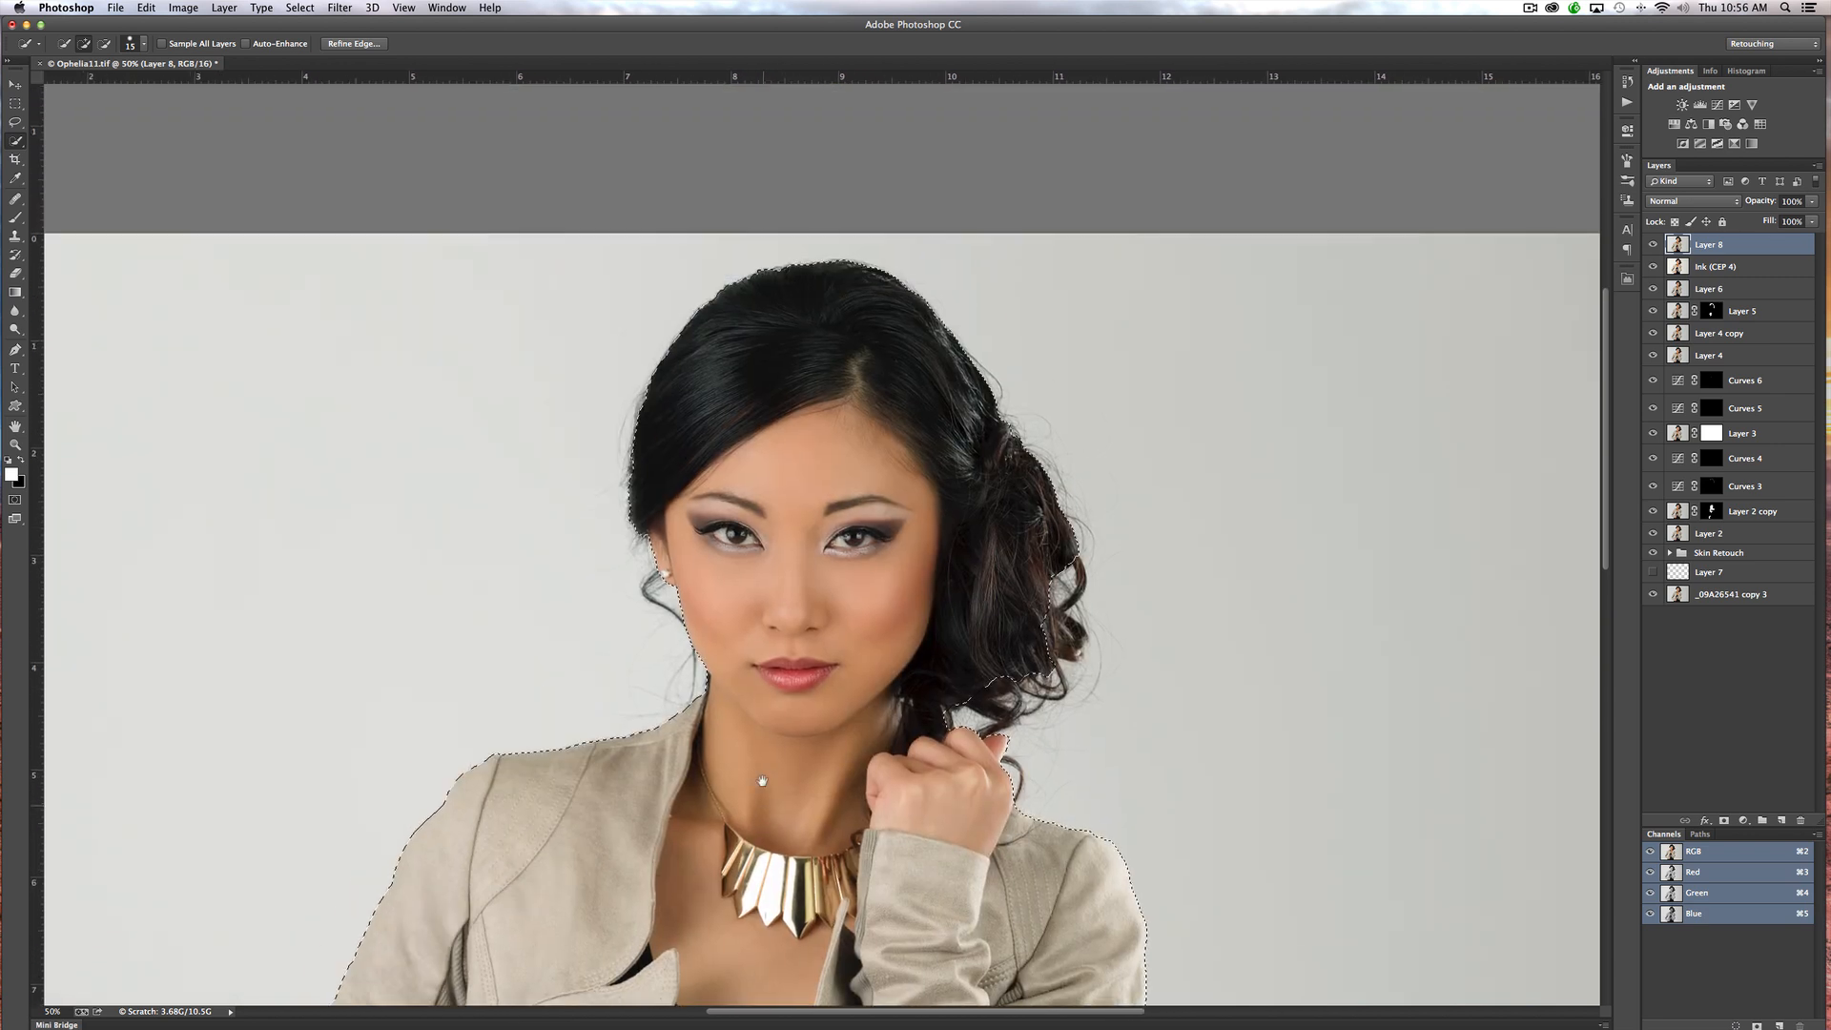
{"action": "key", "text": "super+plus"}
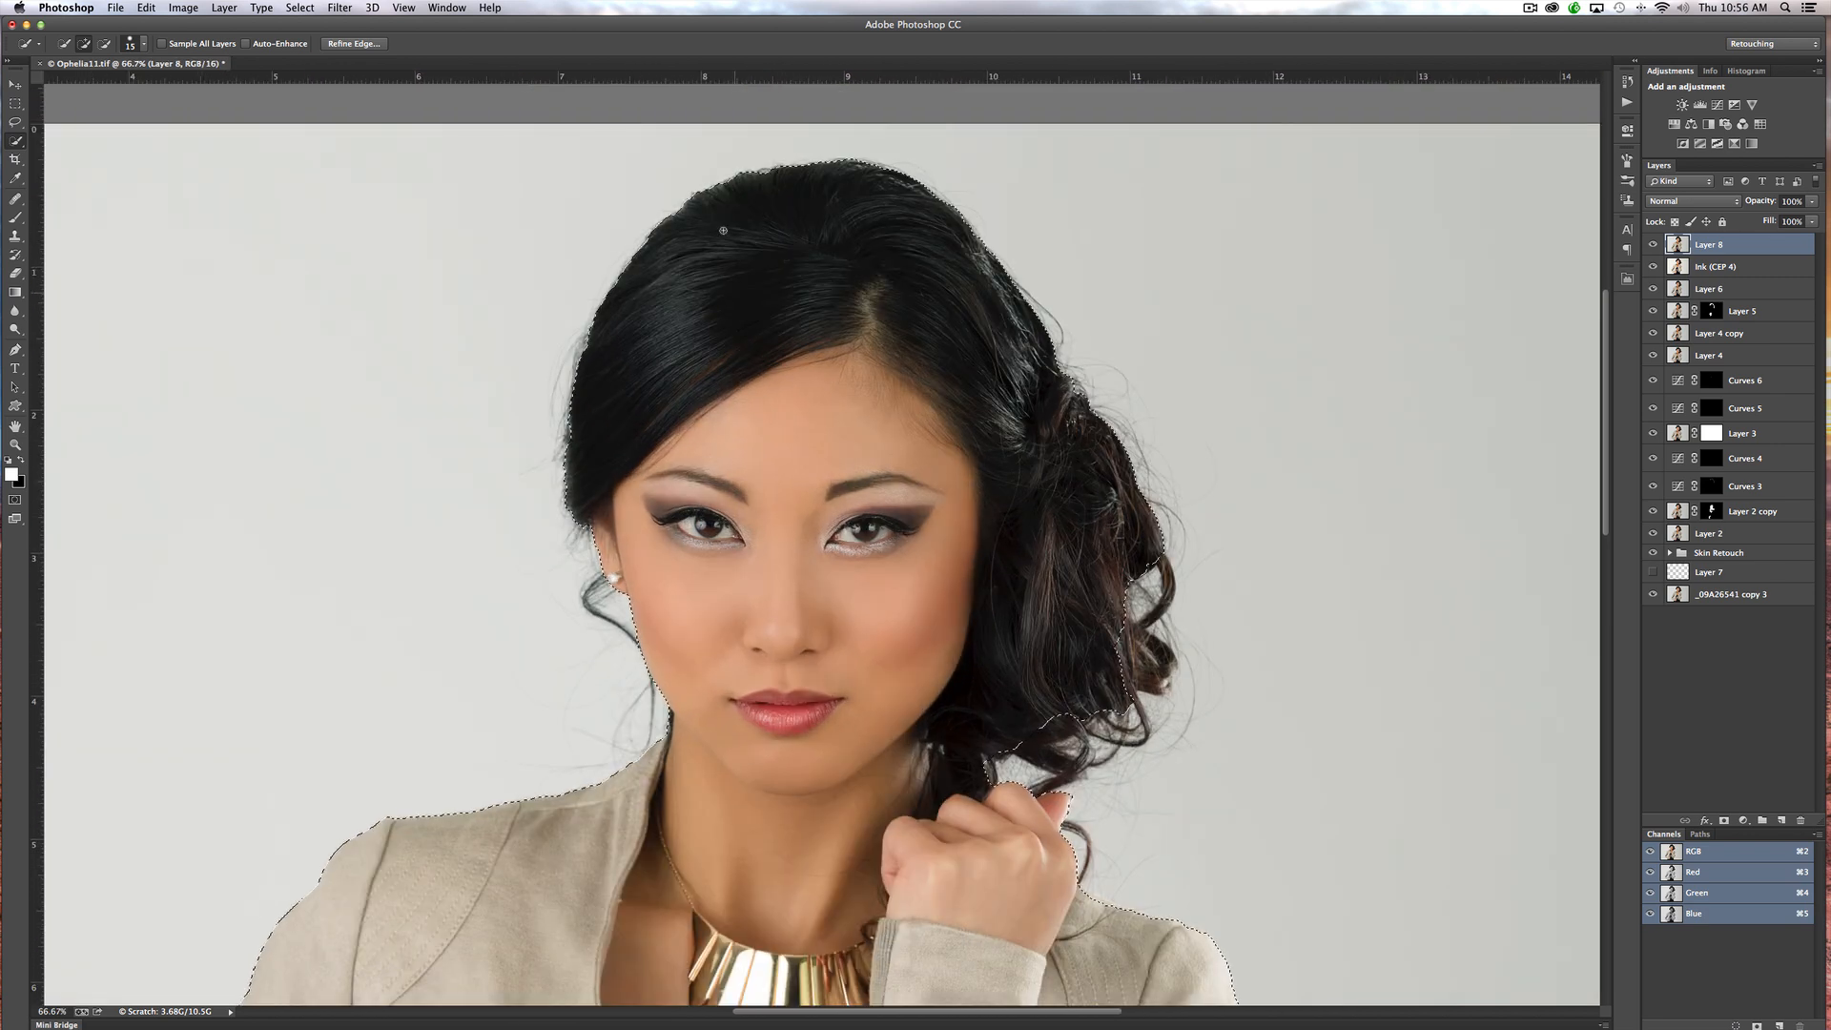
{"action": "left_click", "coordinate": [354, 43]}
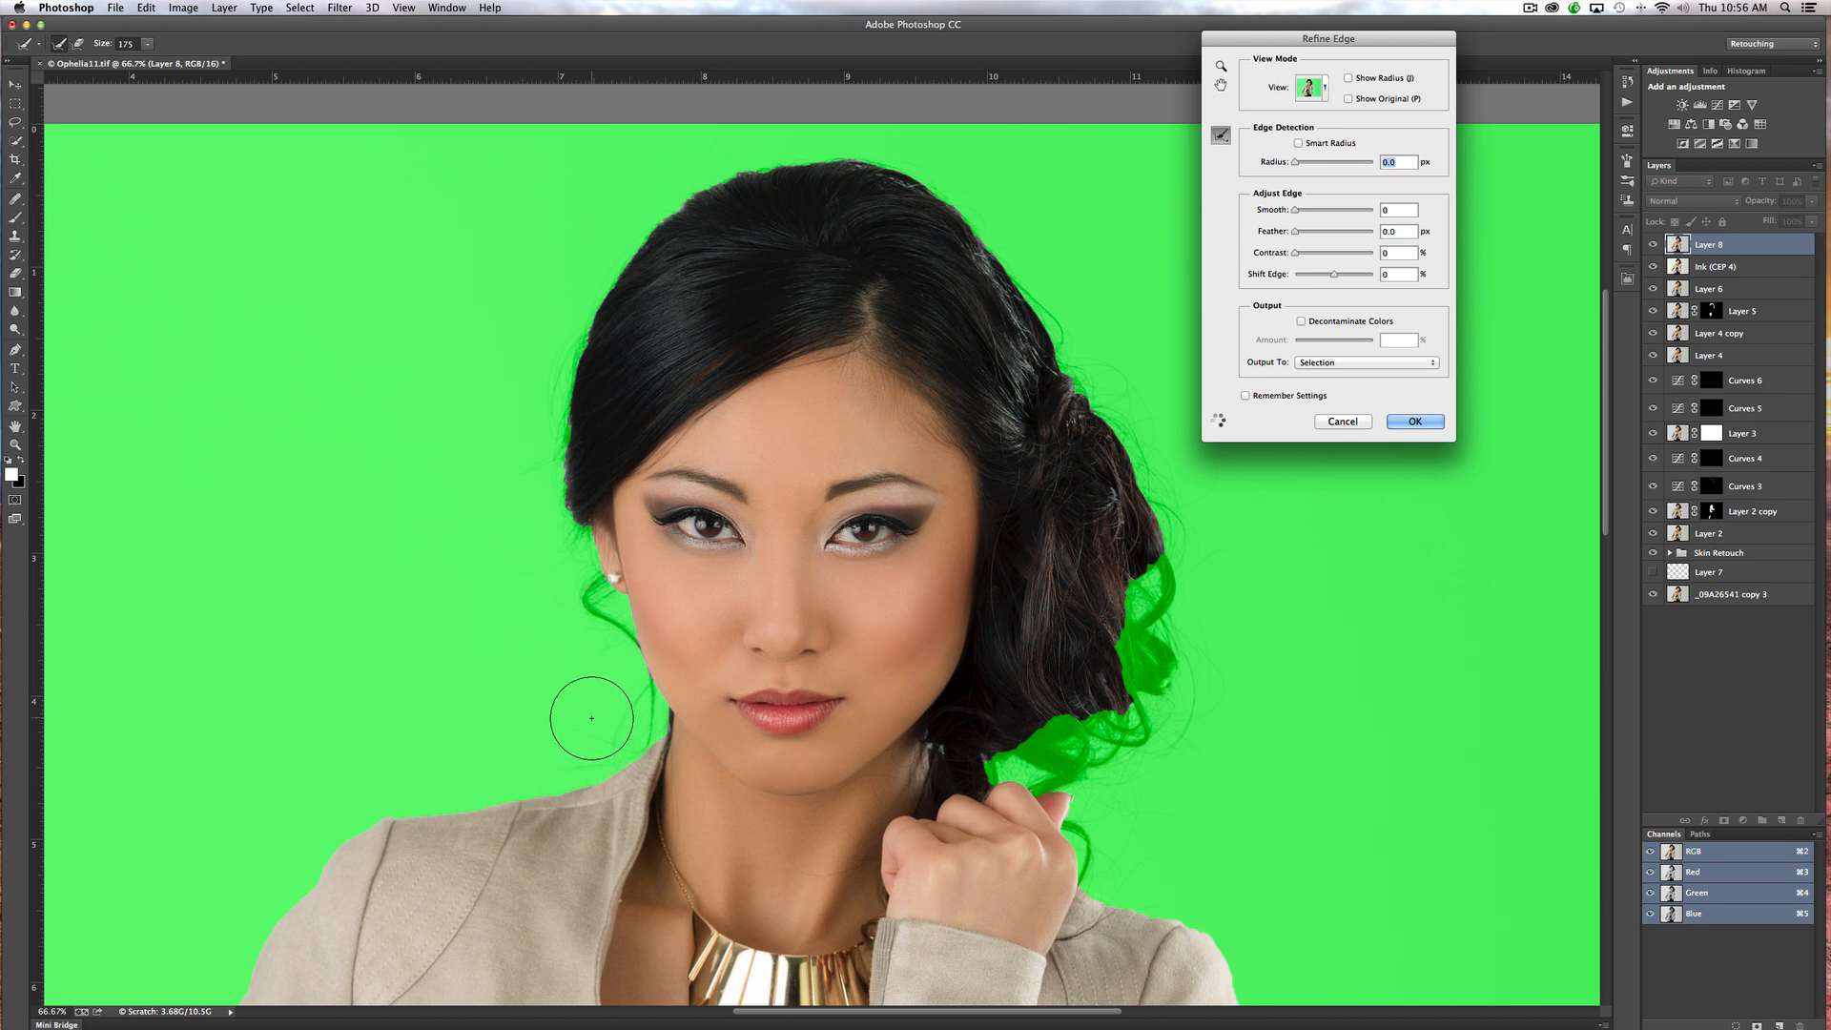
{"action": "mouse_move", "coordinate": [575, 740]}
{"action": "left_mouse_down"}
{"action": "mouse_move", "coordinate": [634, 713]}
{"action": "mouse_move", "coordinate": [615, 724]}
{"action": "mouse_move", "coordinate": [609, 659]}
{"action": "mouse_move", "coordinate": [558, 573]}
{"action": "mouse_move", "coordinate": [551, 446]}
{"action": "mouse_move", "coordinate": [563, 335]}
{"action": "mouse_move", "coordinate": [620, 233]}
{"action": "mouse_move", "coordinate": [772, 161]}
{"action": "mouse_move", "coordinate": [911, 186]}
{"action": "mouse_move", "coordinate": [1128, 445]}
{"action": "mouse_move", "coordinate": [1160, 537]}
{"action": "mouse_move", "coordinate": [1153, 731]}
{"action": "mouse_move", "coordinate": [996, 758]}
{"action": "mouse_move", "coordinate": [1061, 806]}
{"action": "mouse_move", "coordinate": [1084, 886]}
{"action": "mouse_move", "coordinate": [1097, 873]}
{"action": "left_mouse_up"}
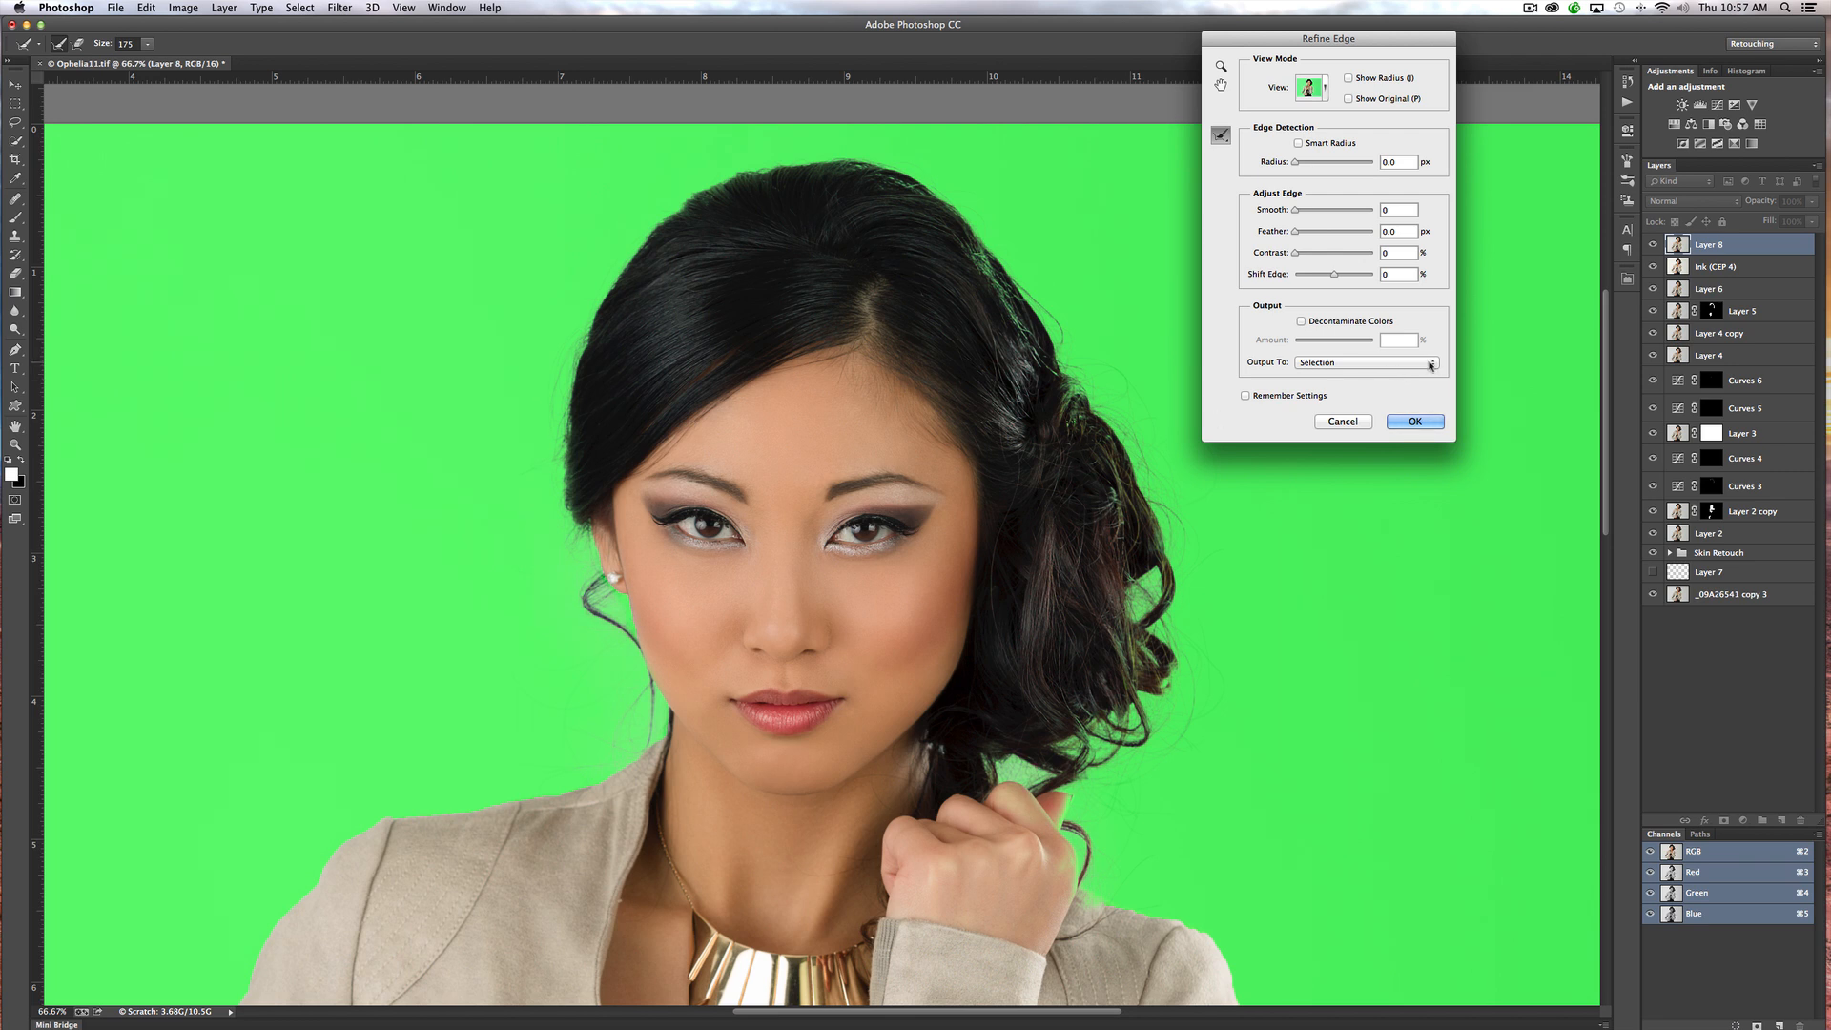
Output the refined selection to a New Layer with Layer Mask and apply the refinement
{"action": "left_click", "coordinate": [1431, 365]}
{"action": "left_click", "coordinate": [1413, 399]}
{"action": "left_click", "coordinate": [1418, 423]}
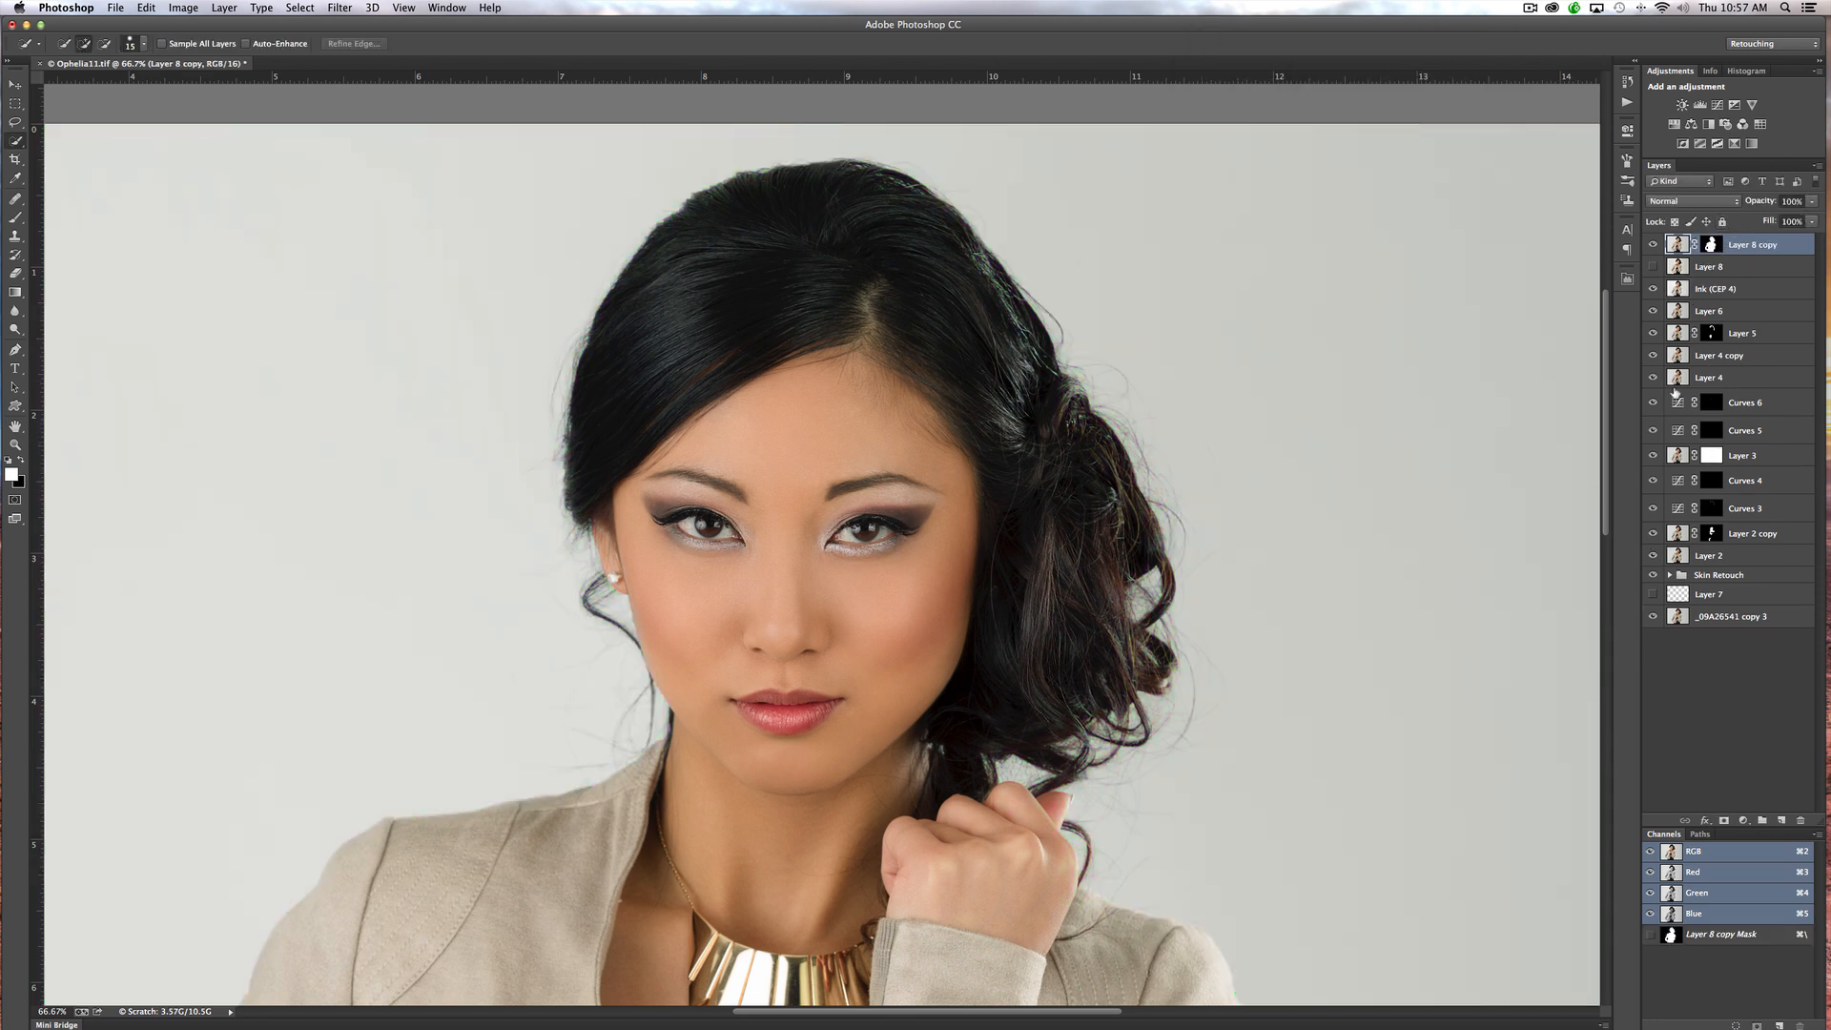
Add a new layer directly above Layer 8, beneath the masked figure, and fill it with white
{"action": "key", "text": "super+minus"}
{"action": "key", "text": "super+minus"}
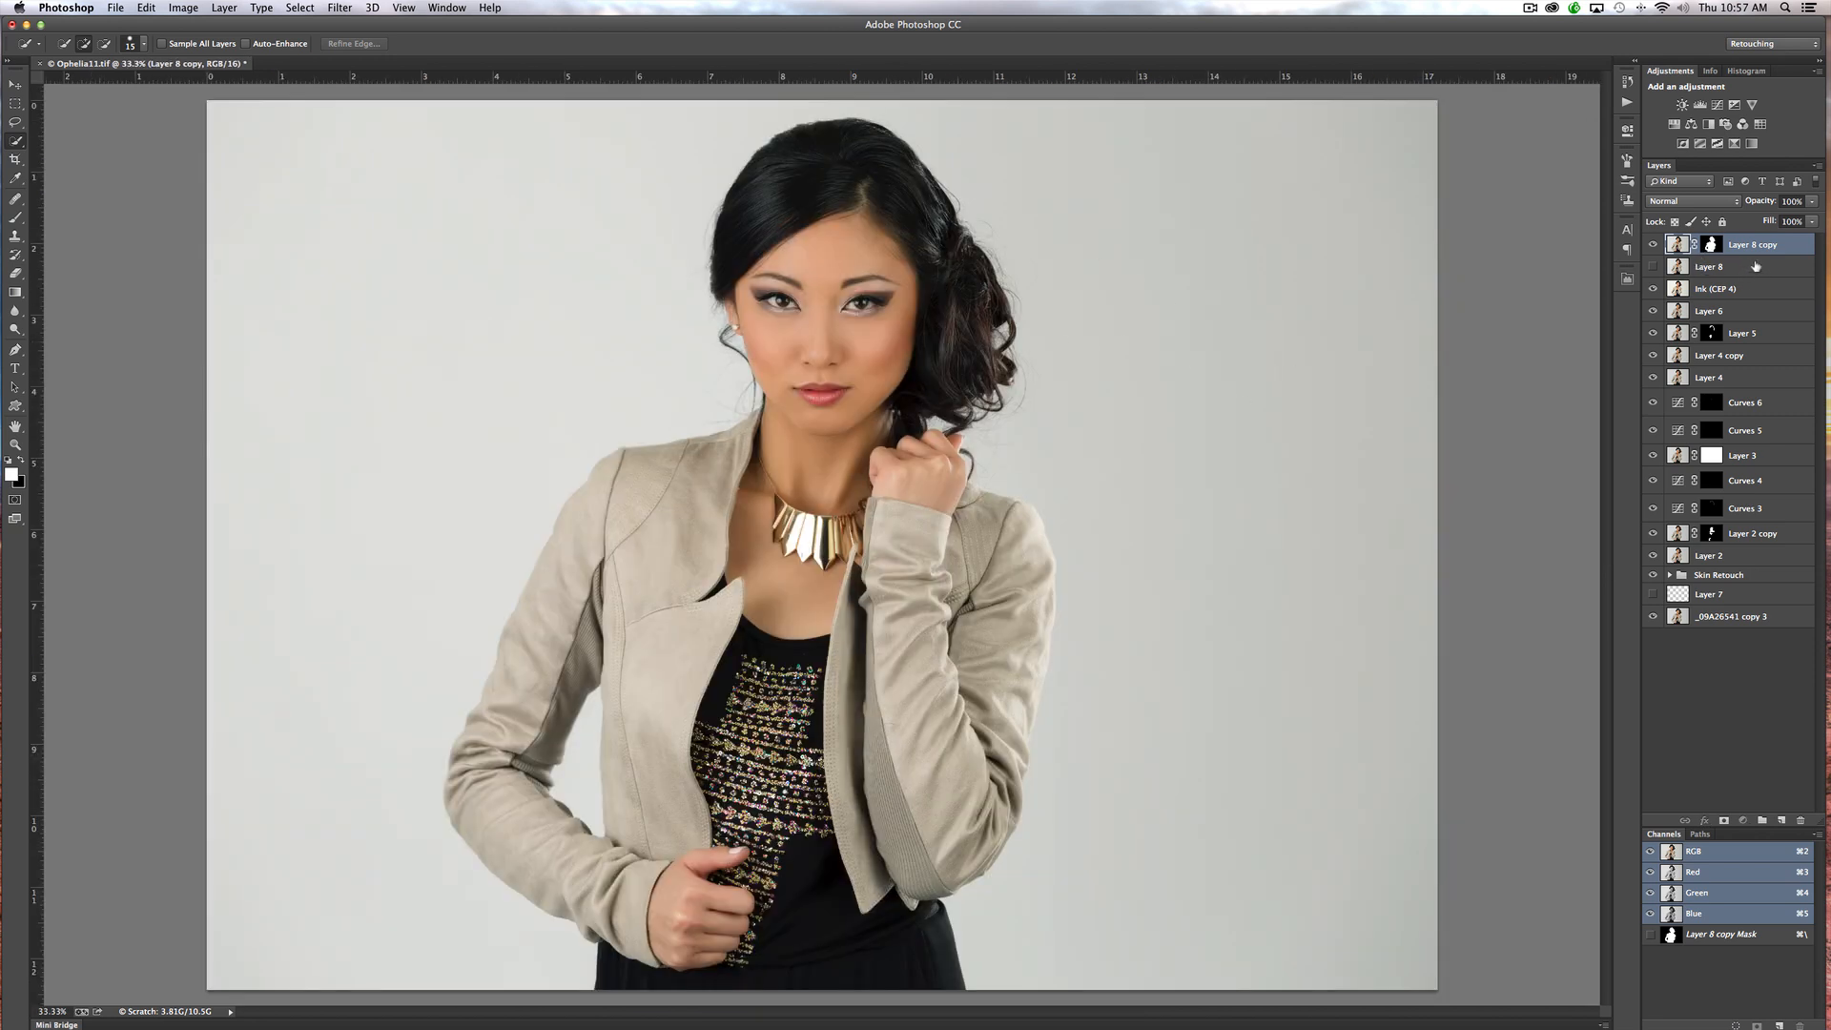
{"action": "left_click", "coordinate": [1754, 267]}
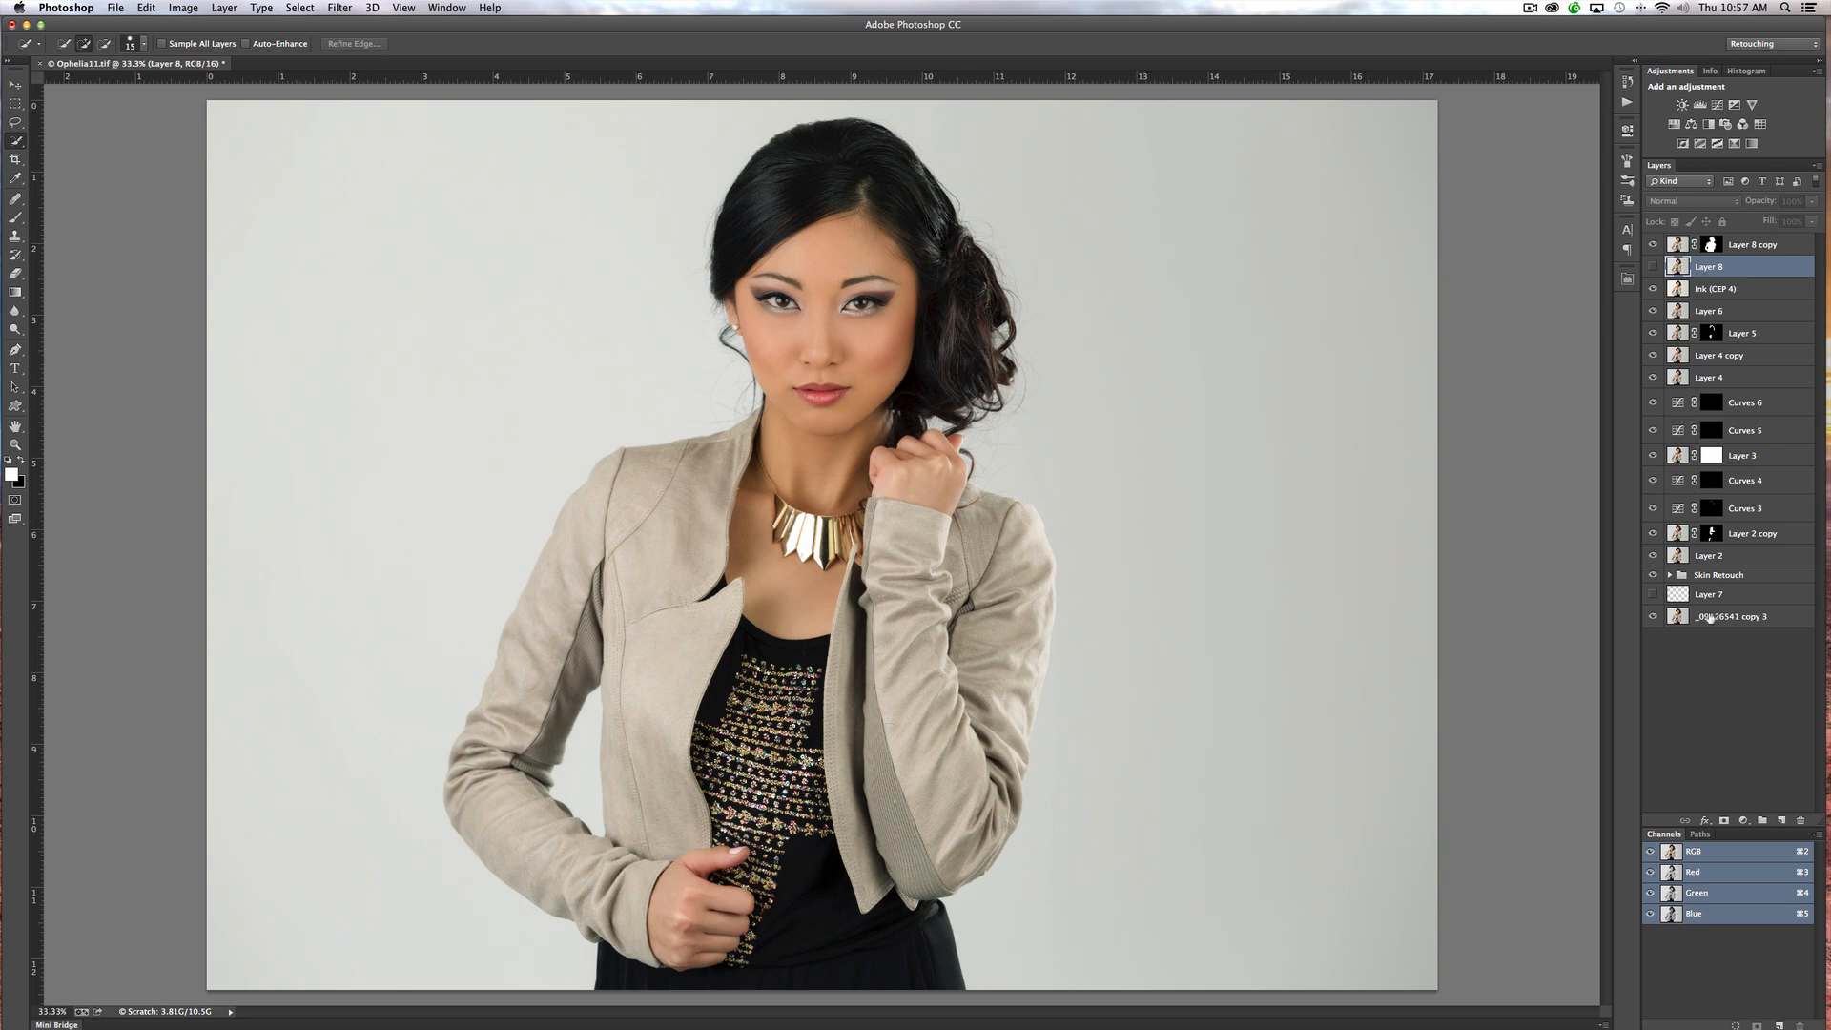
{"action": "left_click", "coordinate": [1781, 820]}
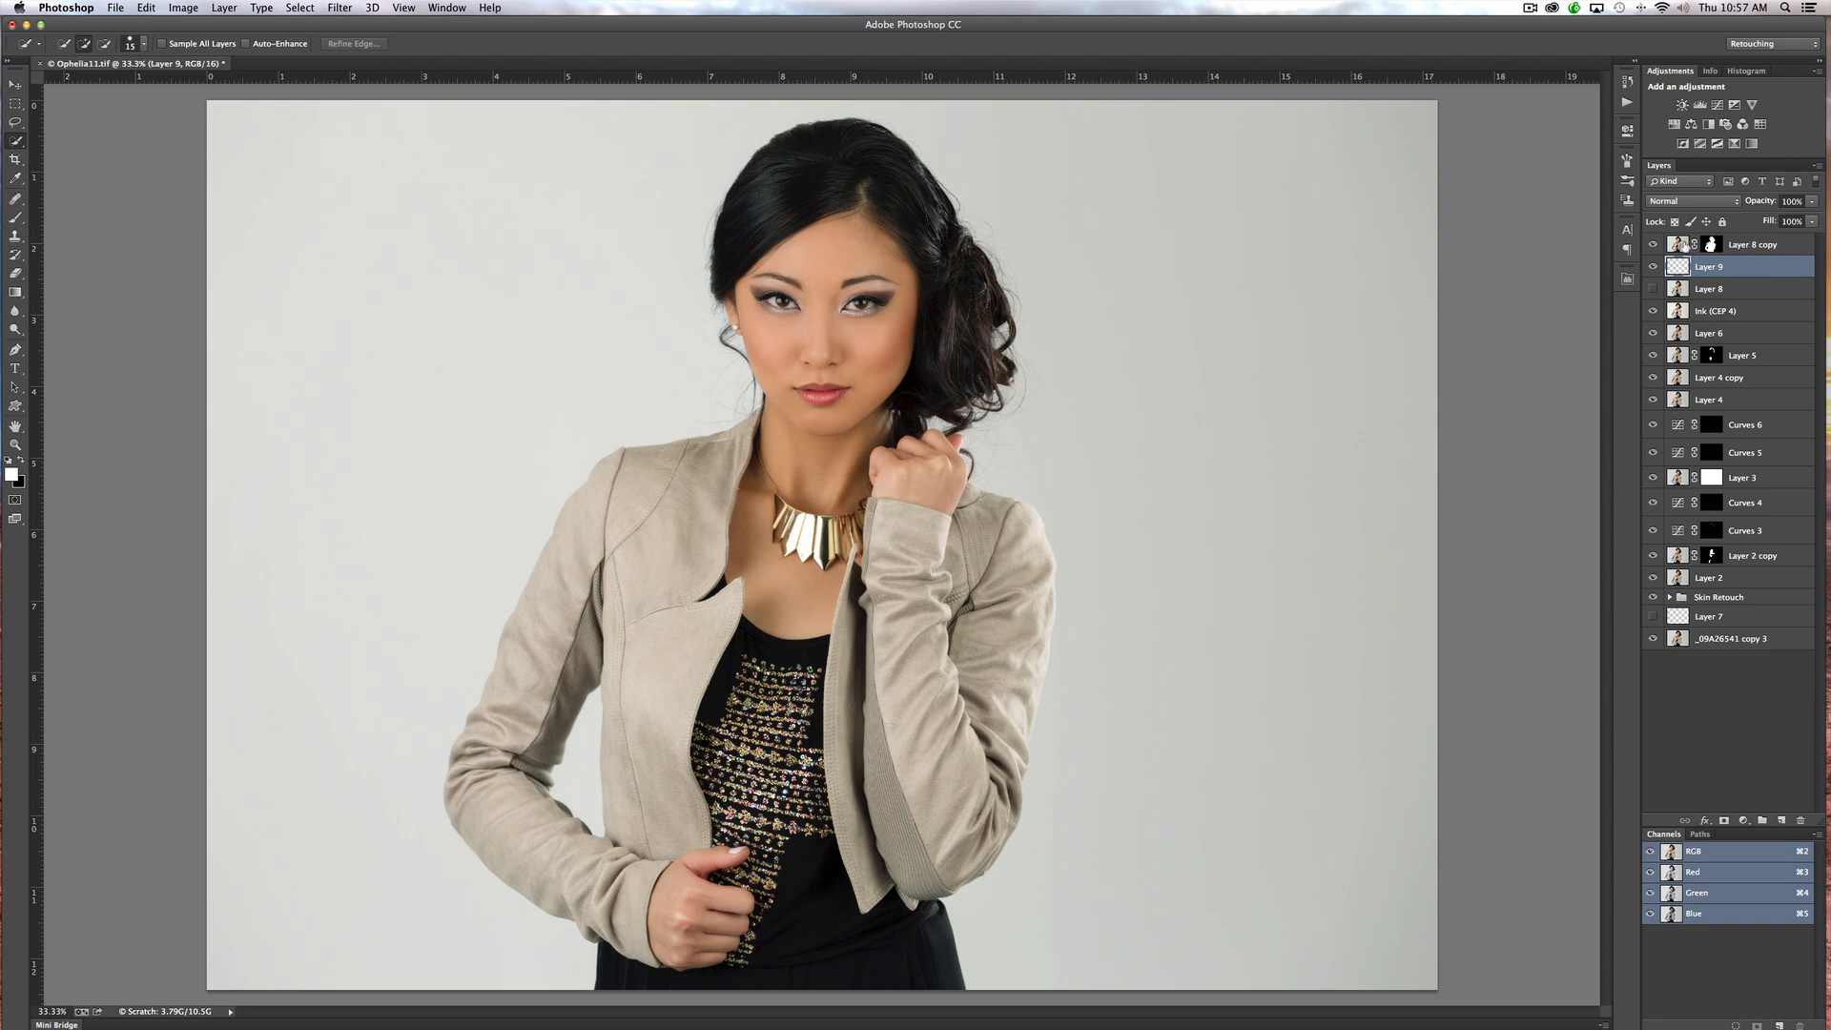
{"action": "key", "text": "x"}
{"action": "key", "text": "alt+BackSpace"}
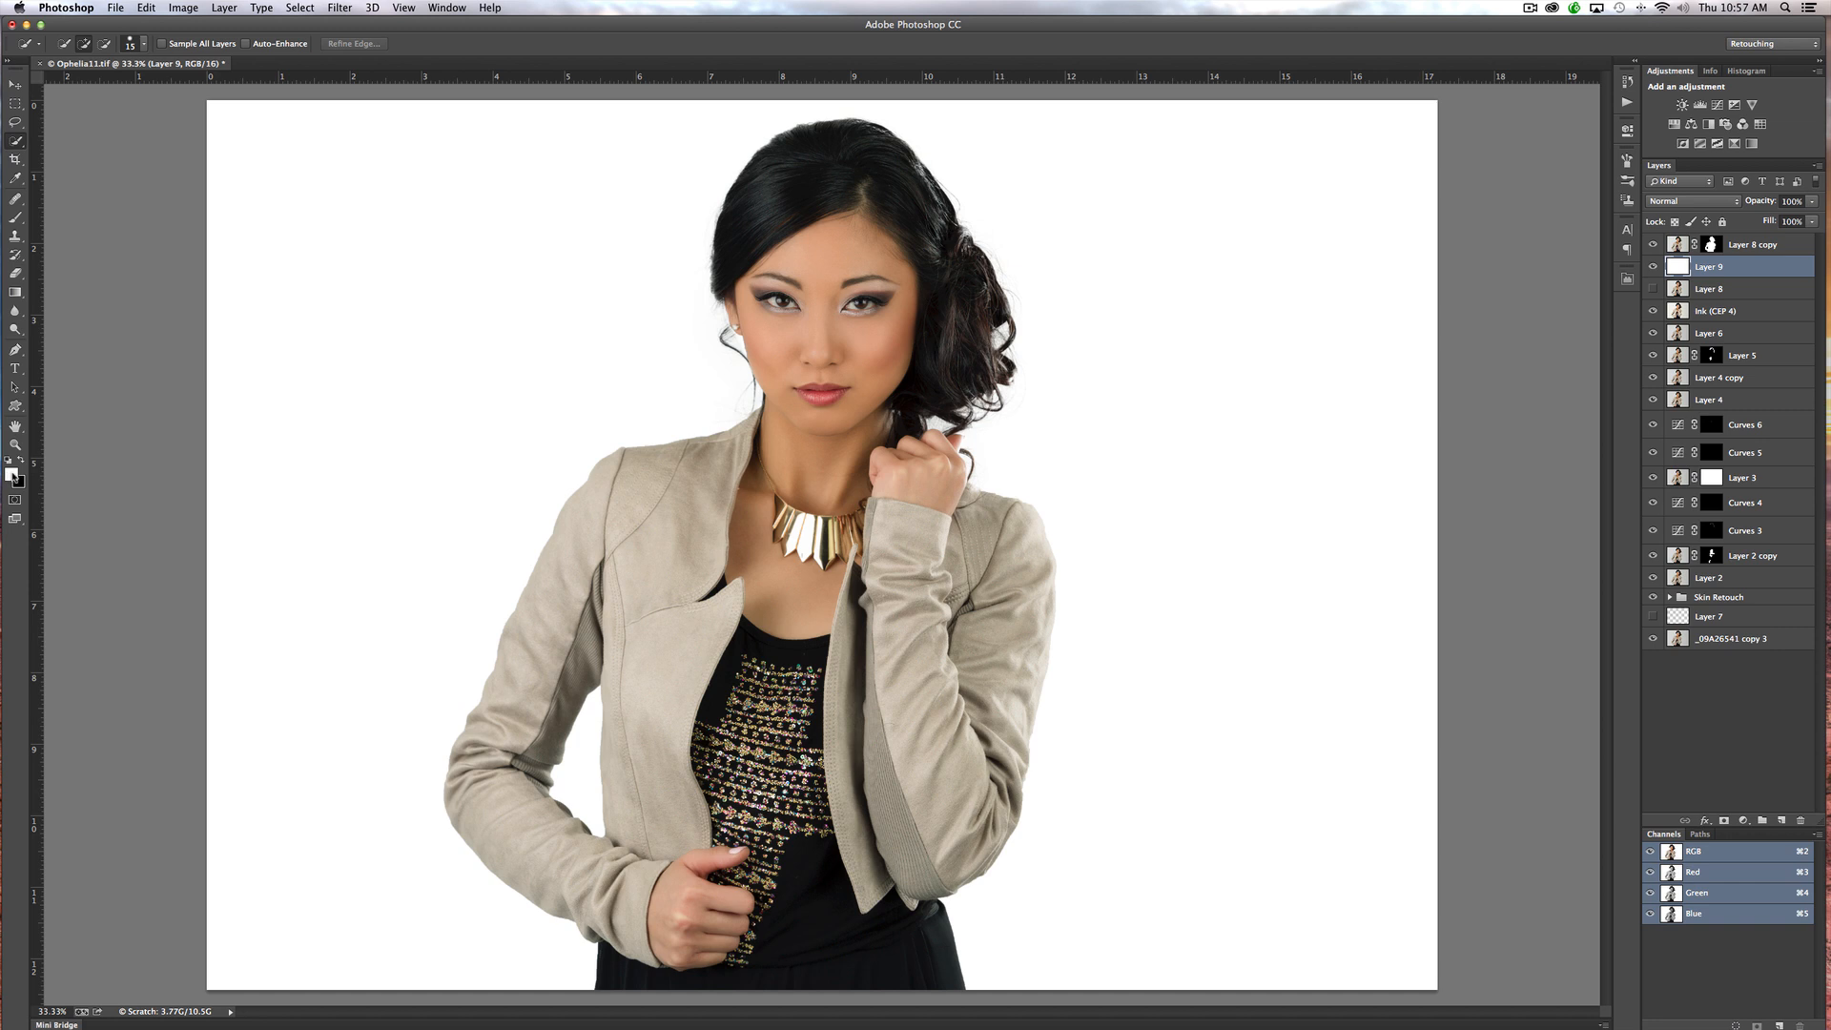
Set the foreground color to teal 72c5ba and fill the new background layer with it
{"action": "left_click", "coordinate": [12, 473]}
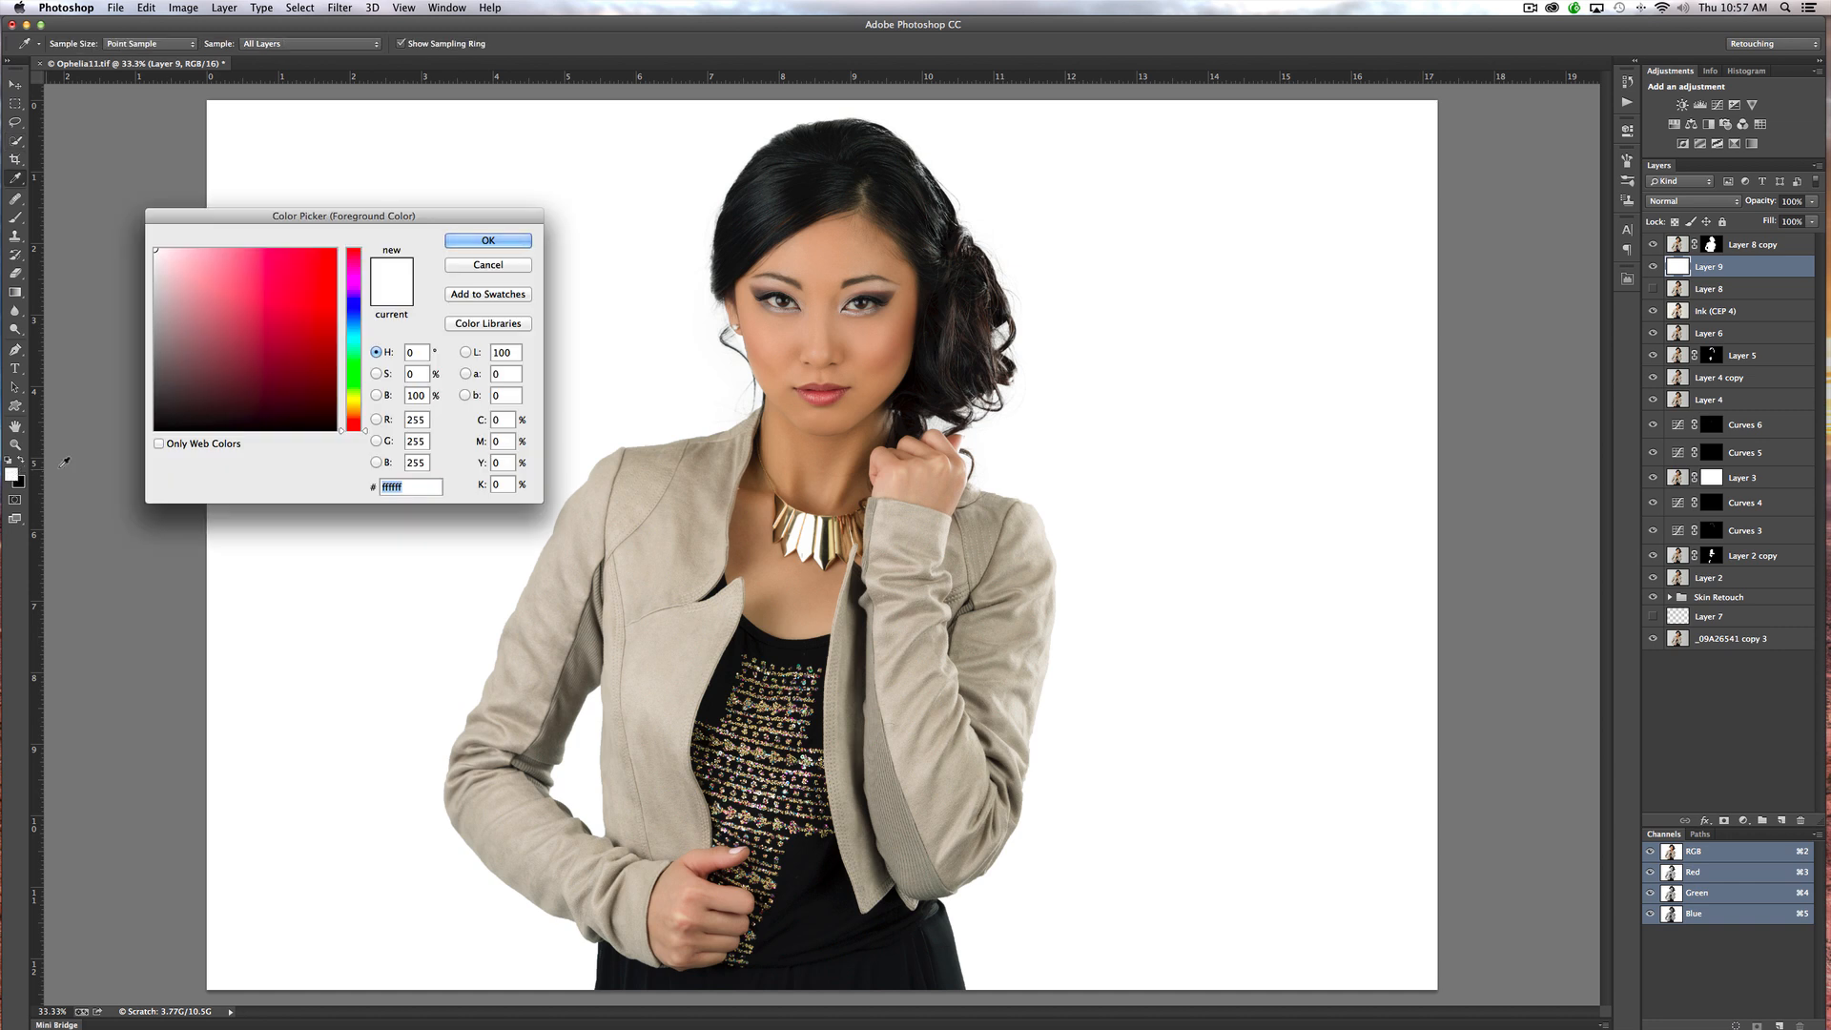
{"action": "left_click", "coordinate": [352, 344]}
{"action": "left_click", "coordinate": [231, 288]}
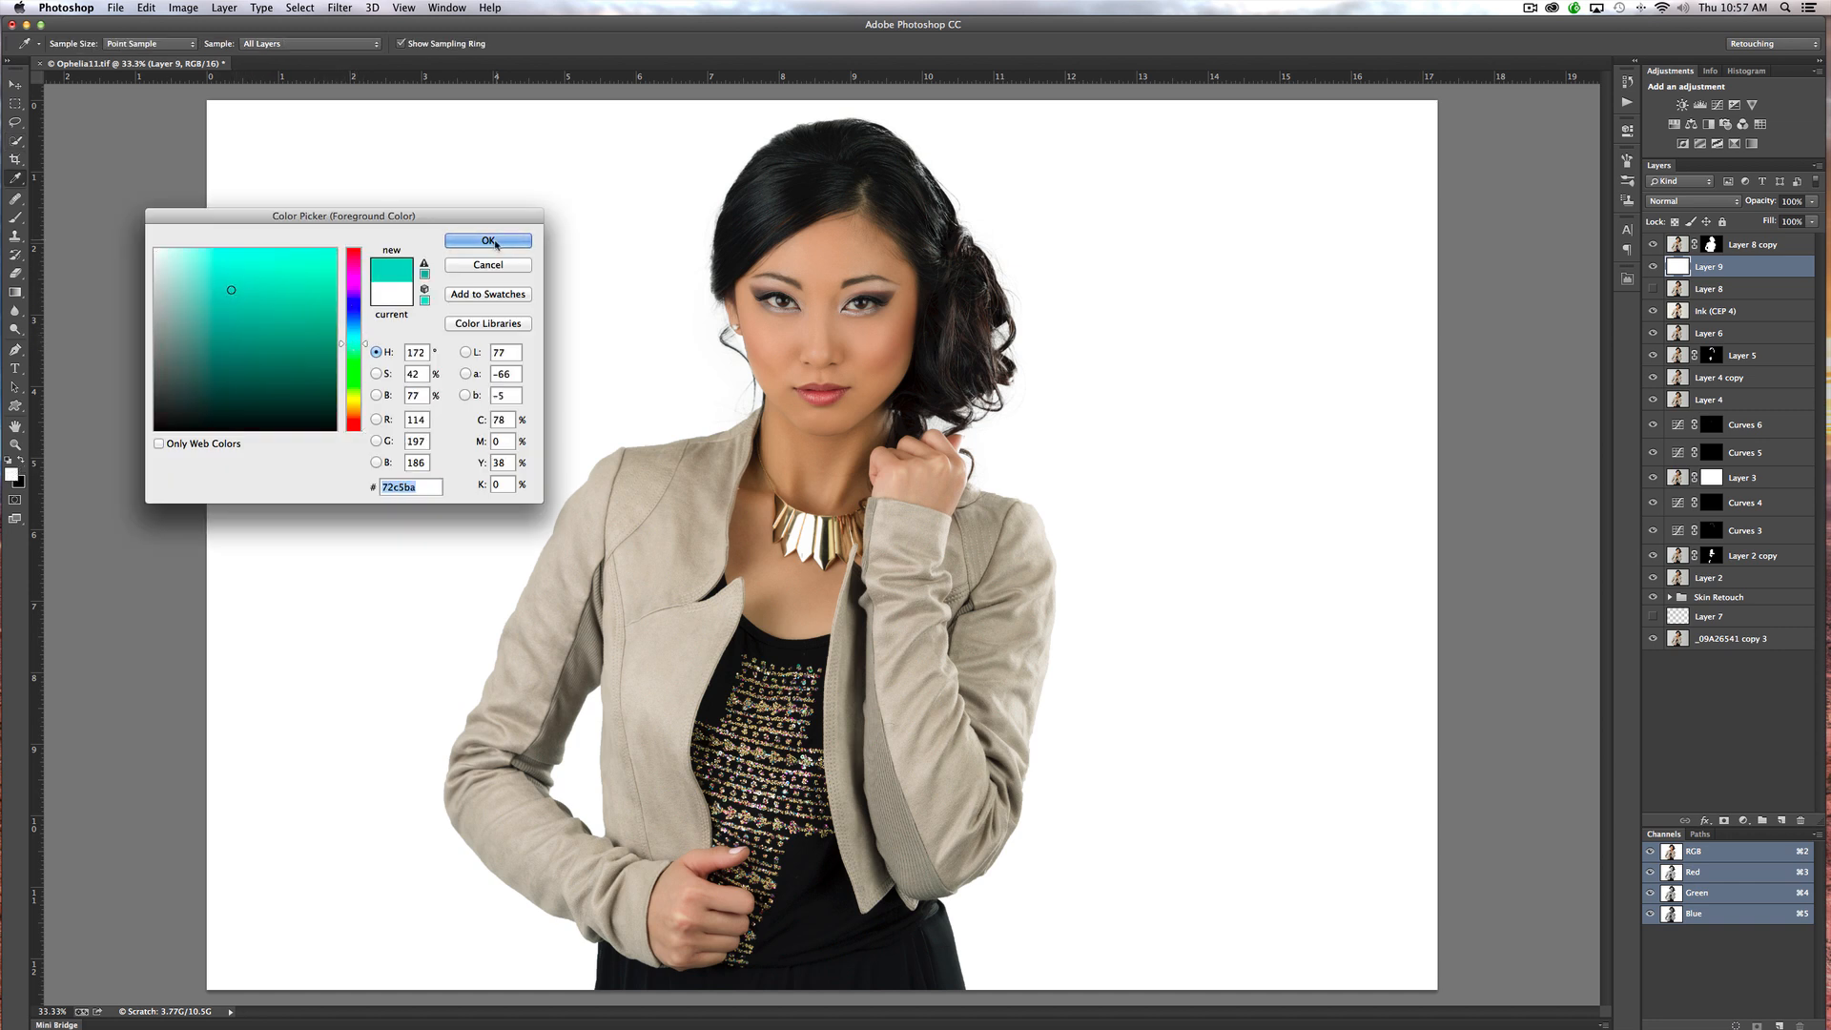
{"action": "left_click", "coordinate": [488, 241]}
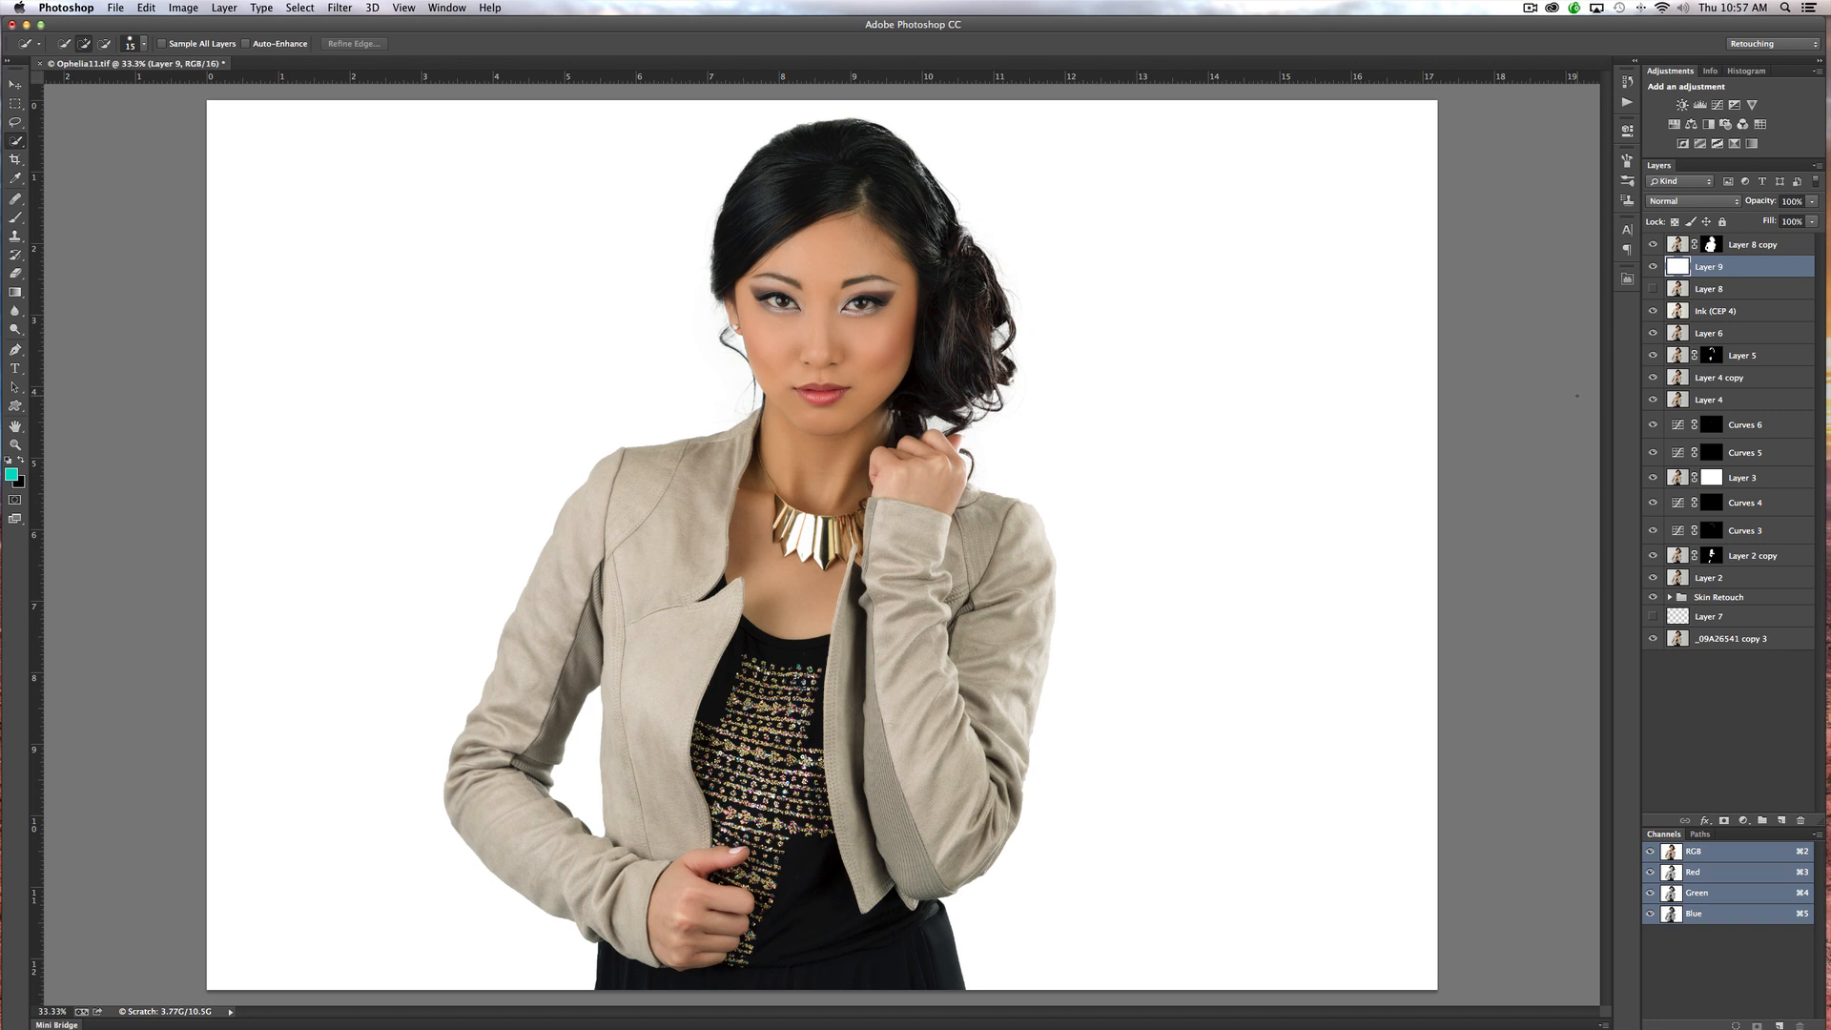
{"action": "key", "text": "alt+BackSpace"}
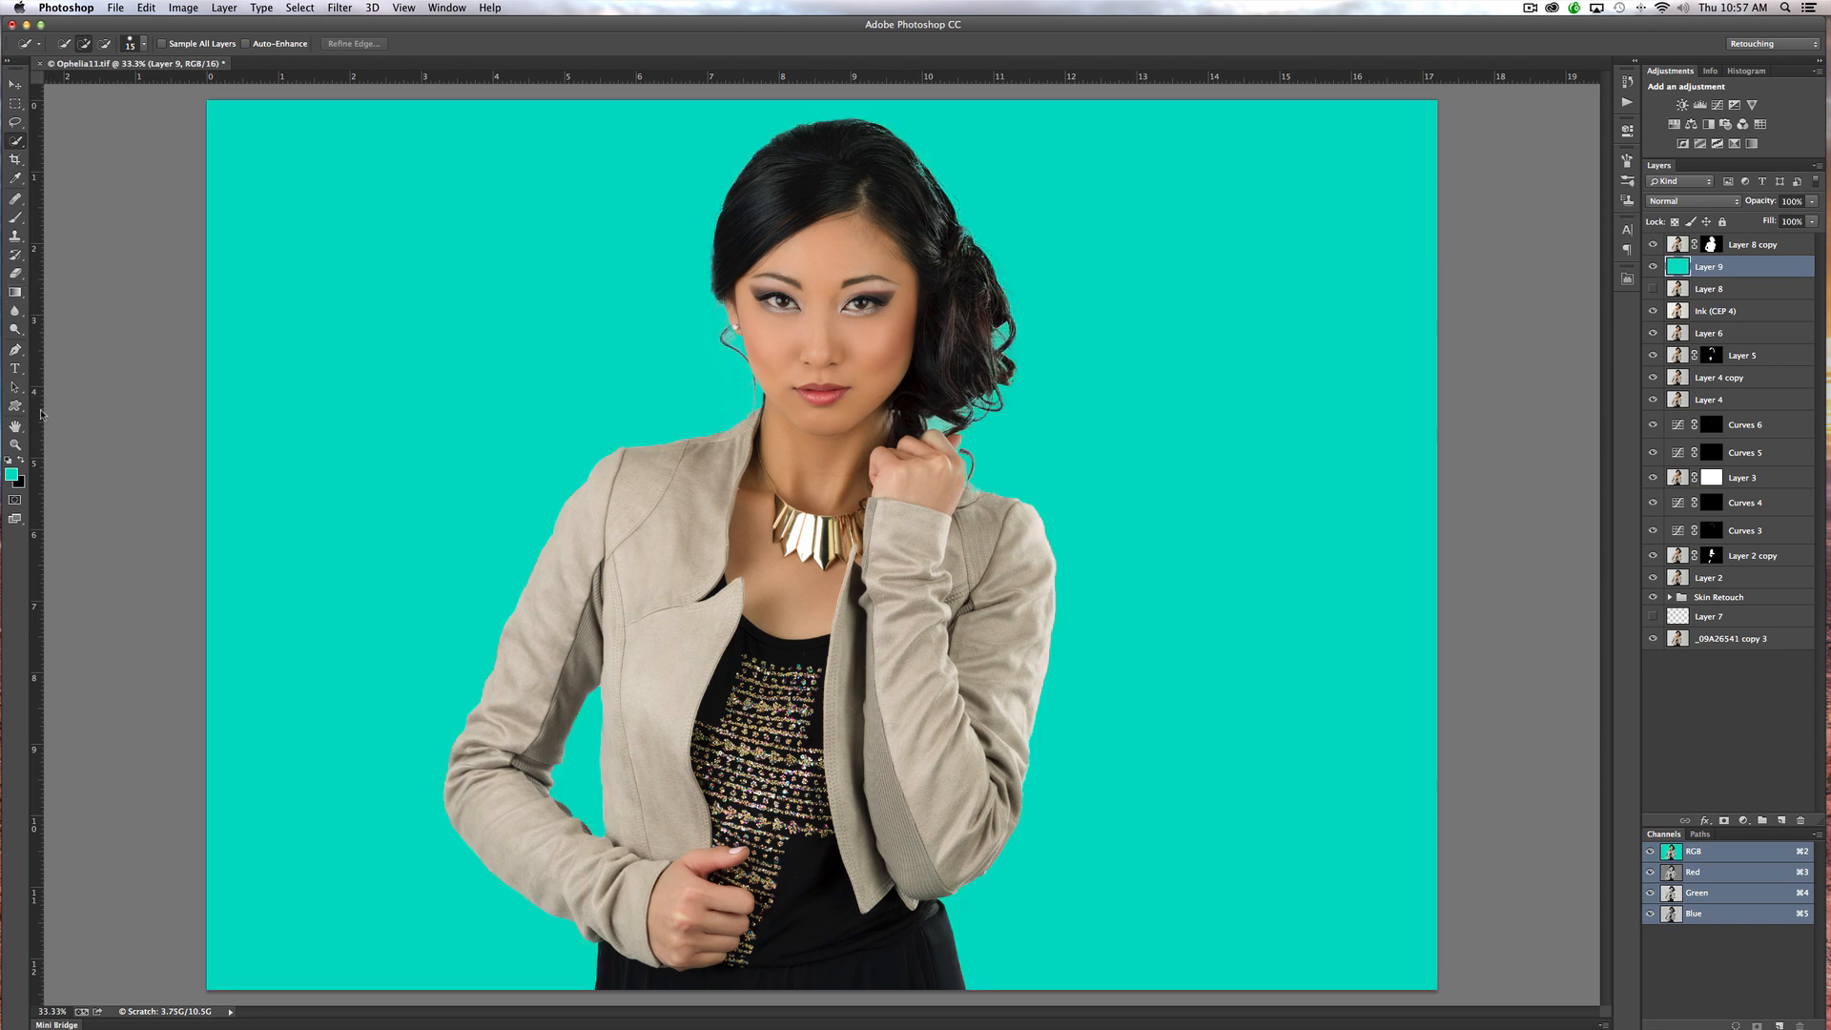
Set the foreground color to near-white fafefd and refill the background layer with it
{"action": "left_click", "coordinate": [14, 477]}
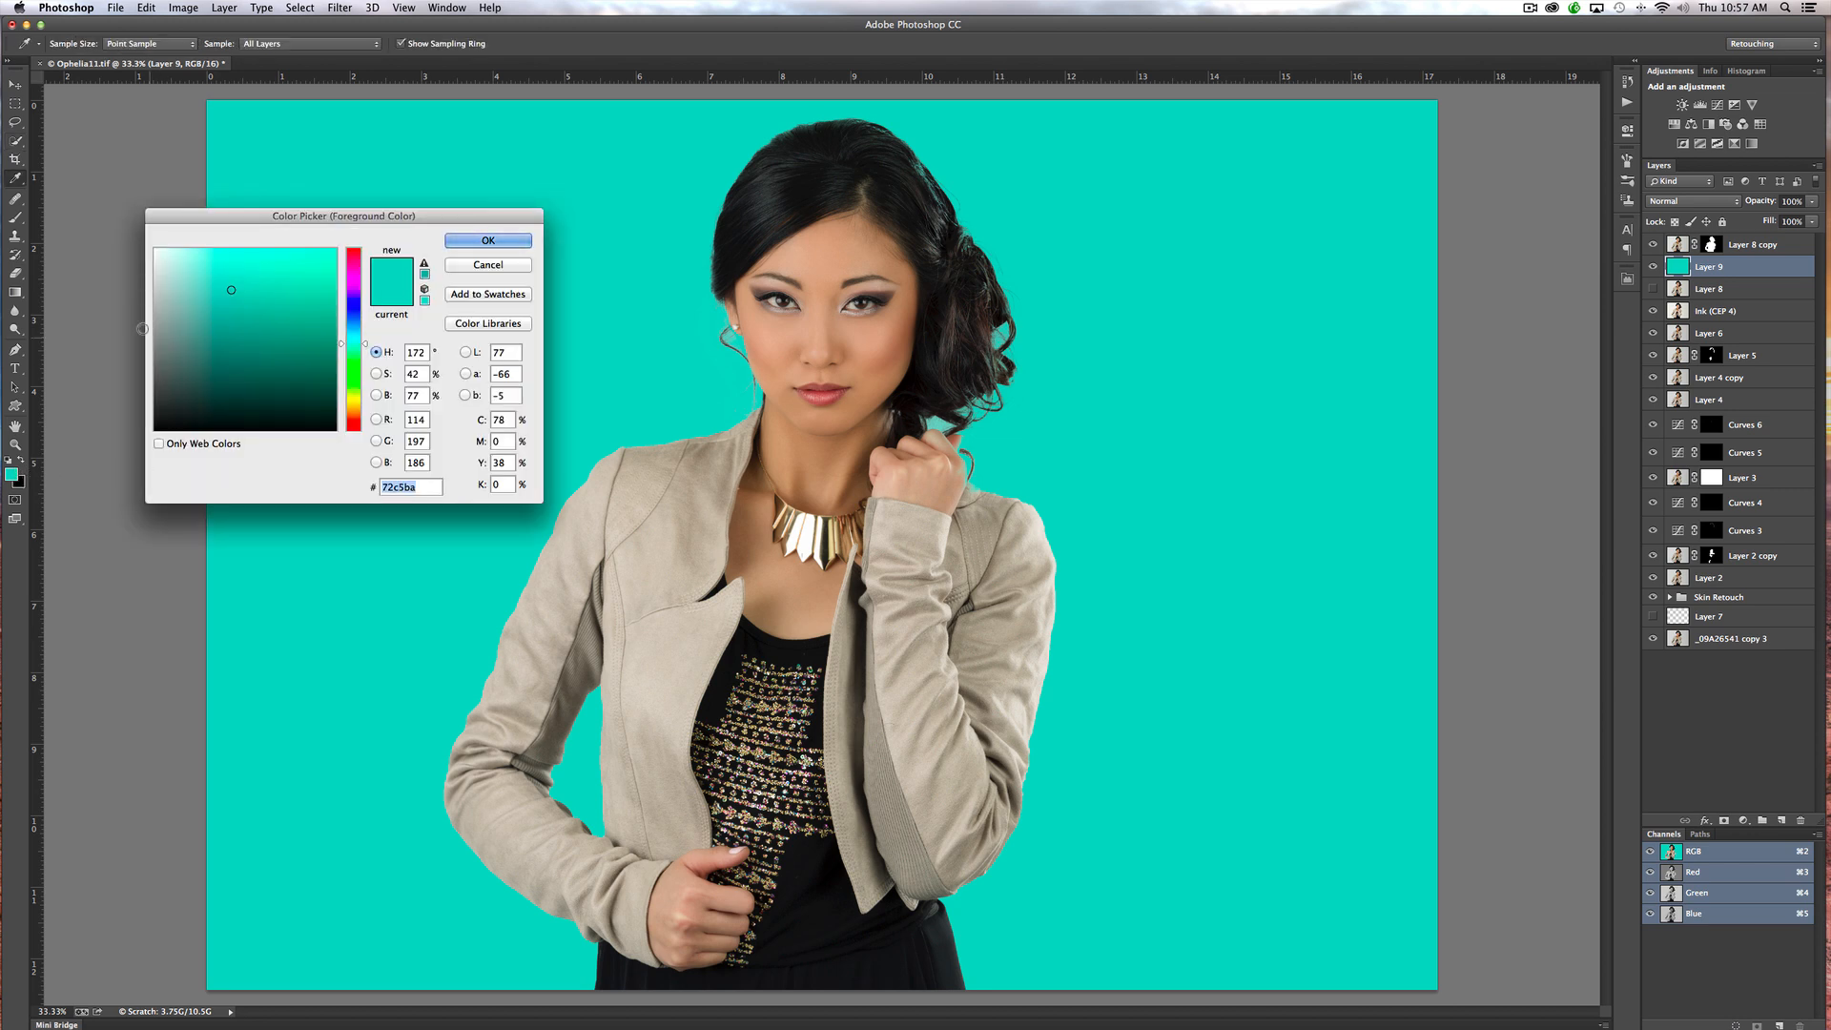
{"action": "left_click", "coordinate": [156, 251]}
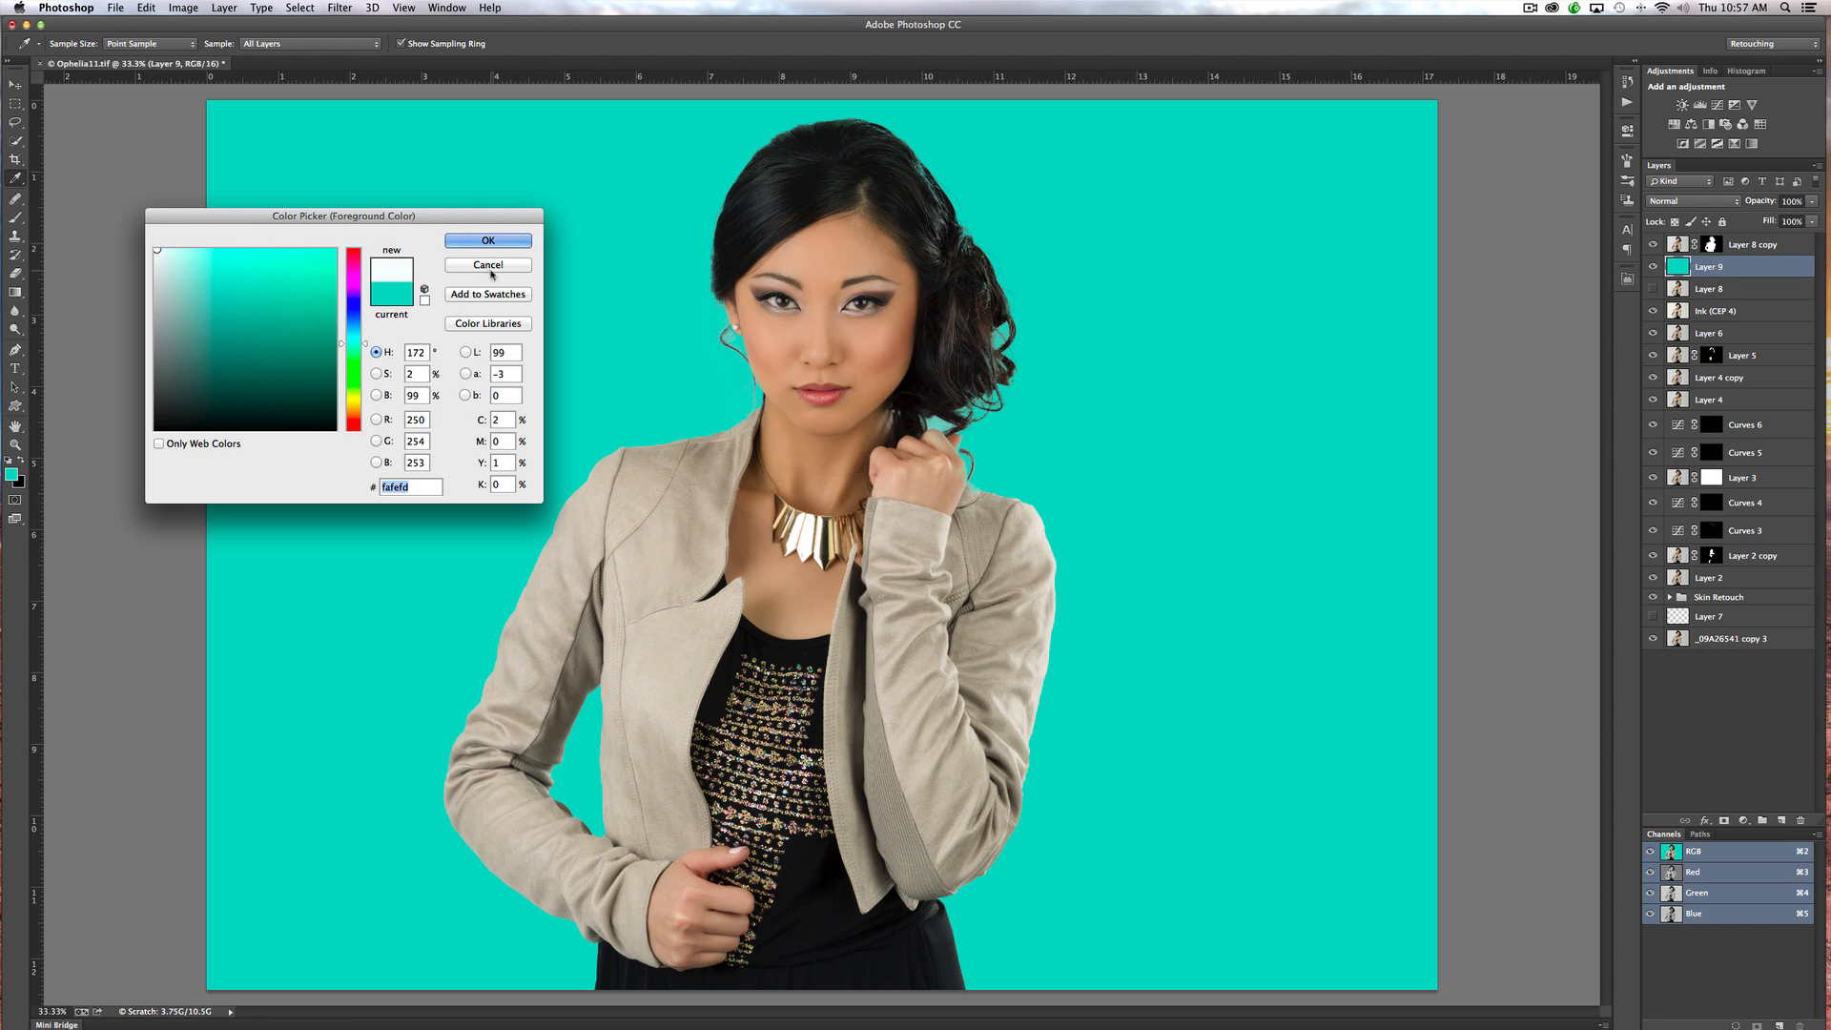
{"action": "left_click", "coordinate": [469, 239]}
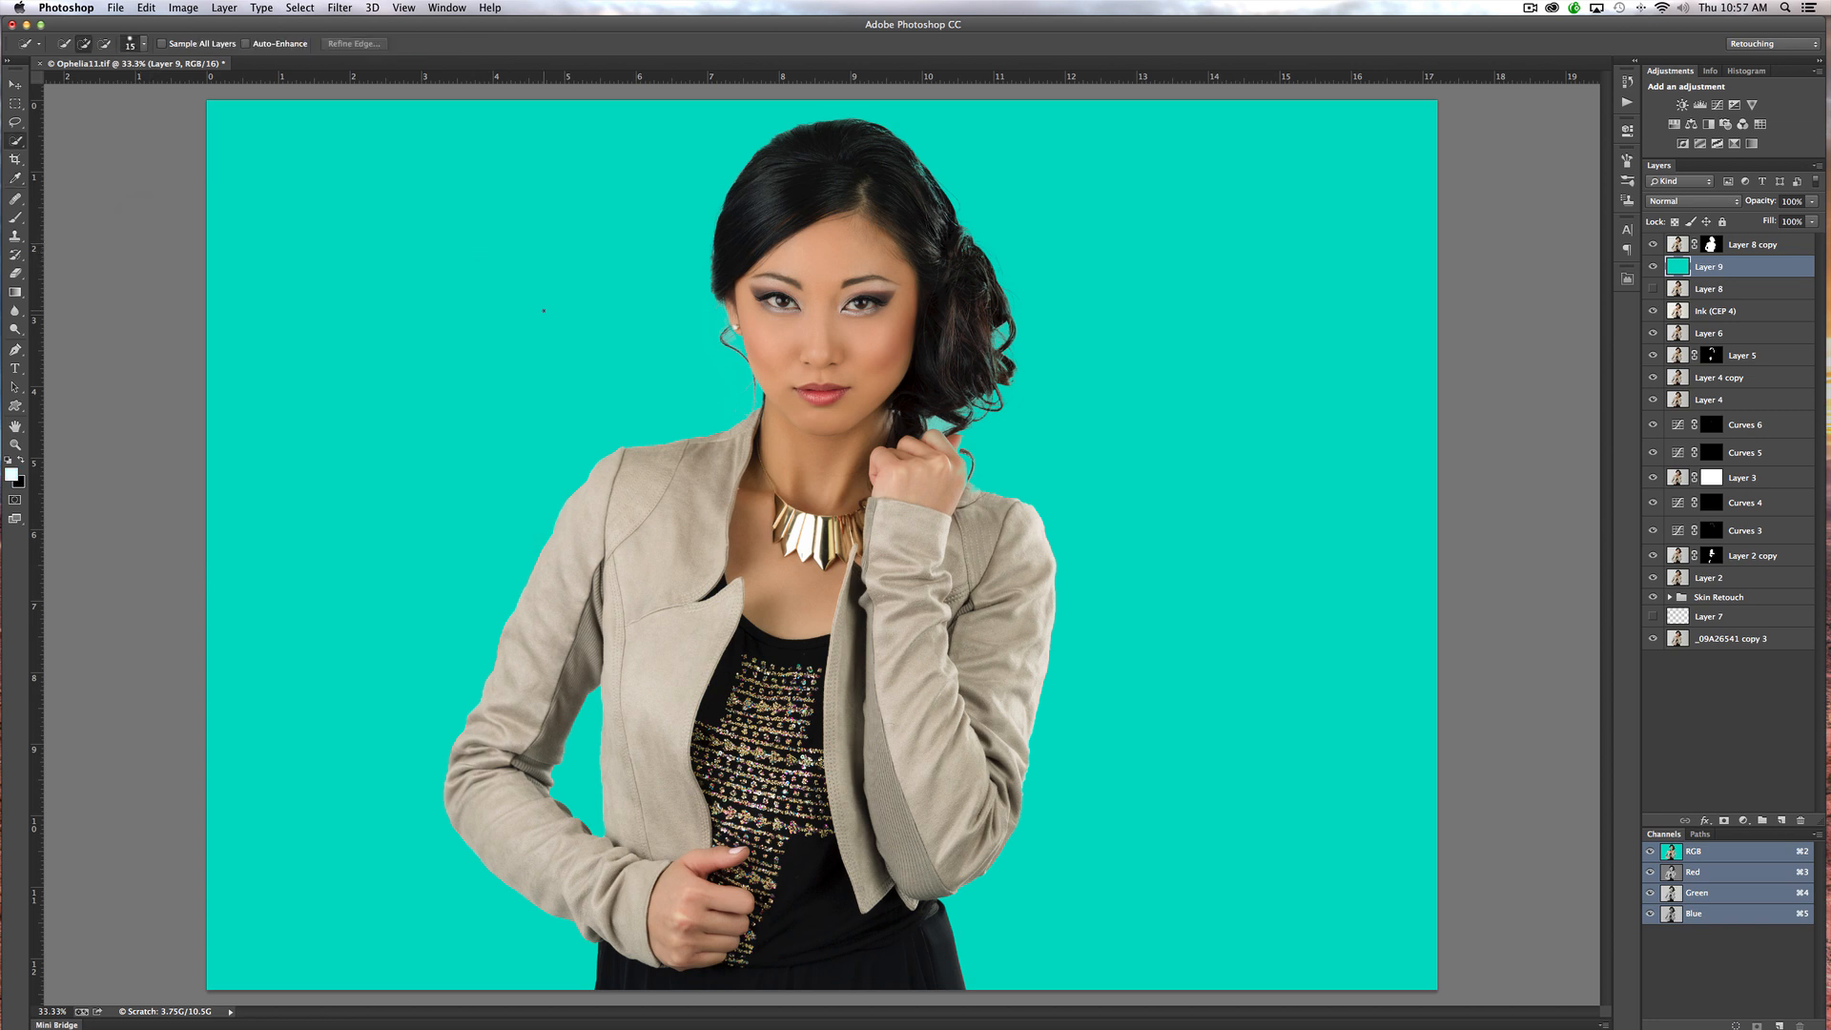
{"action": "key", "text": "alt+BackSpace"}
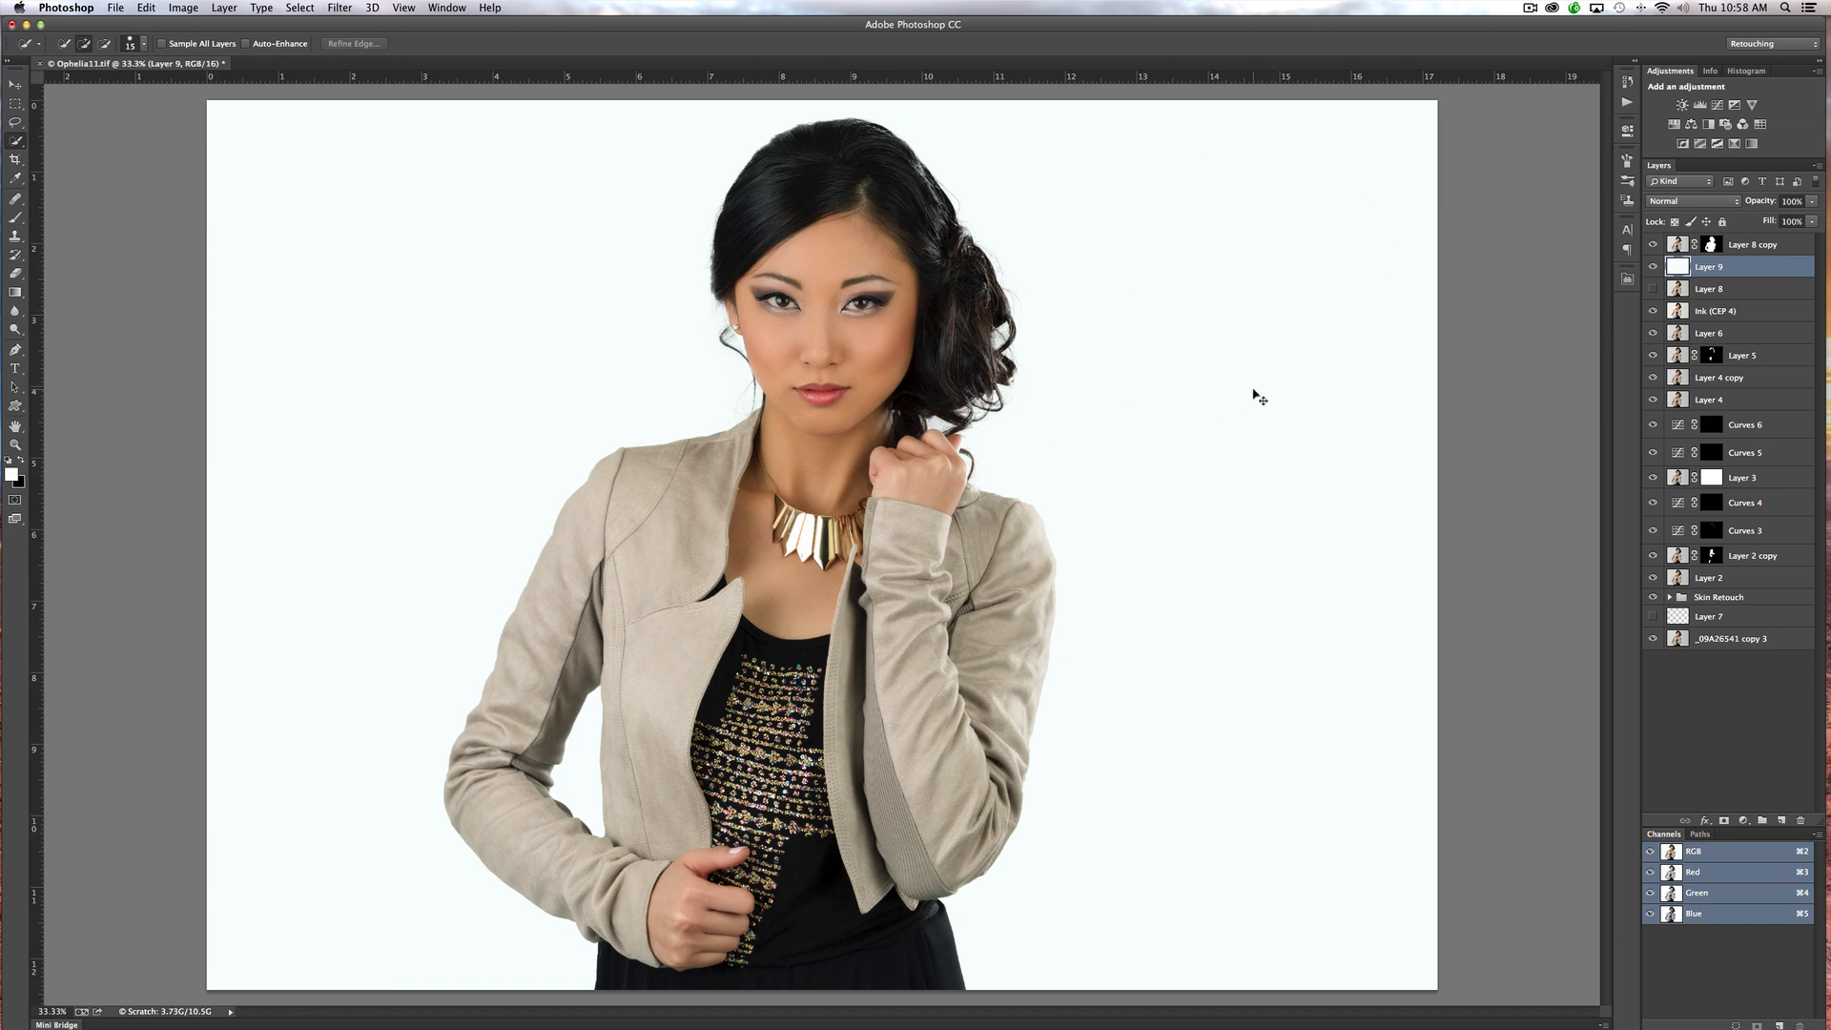
Duplicate the masked figure layer, Layer 8 copy, at the top of the layer stack
{"action": "key", "text": "super+equal"}
{"action": "key", "text": "super+equal"}
{"action": "left_click_drag", "start_coordinate": [850, 341], "coordinate": [823, 674]}
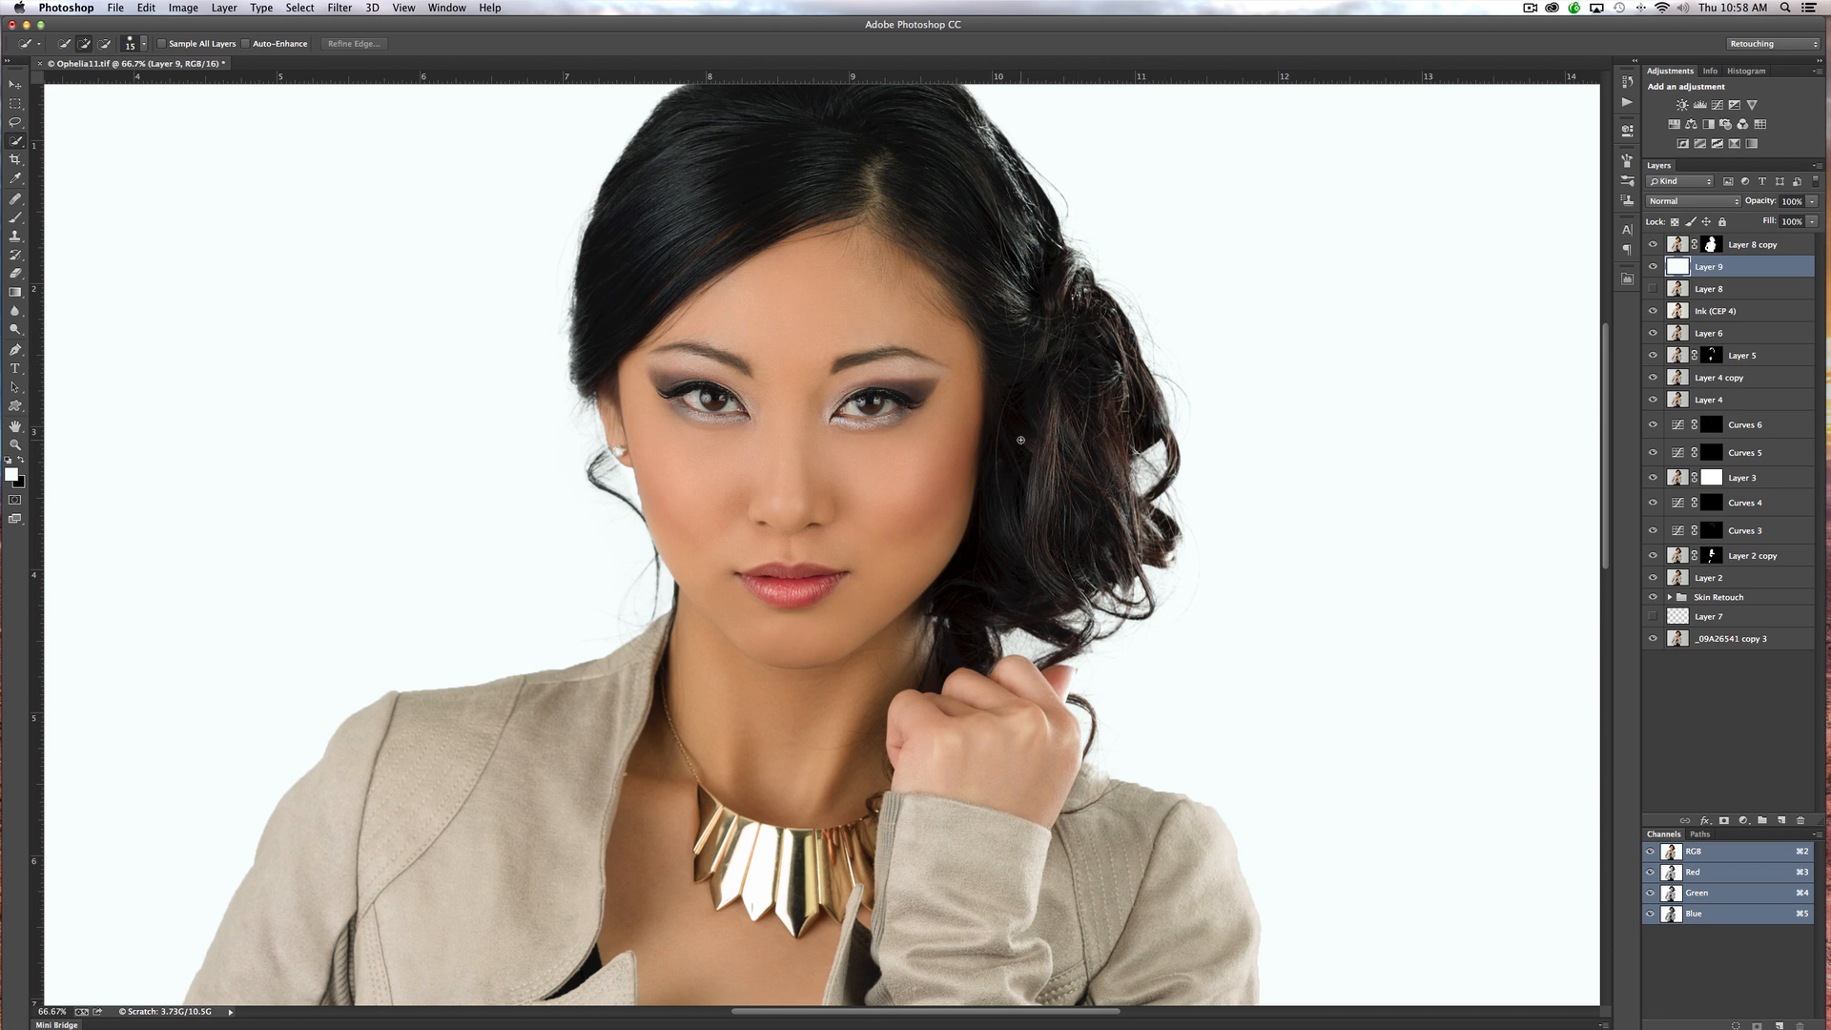
{"action": "scroll", "coordinate": [805, 463], "scroll_direction": "up", "scroll_amount": 3}
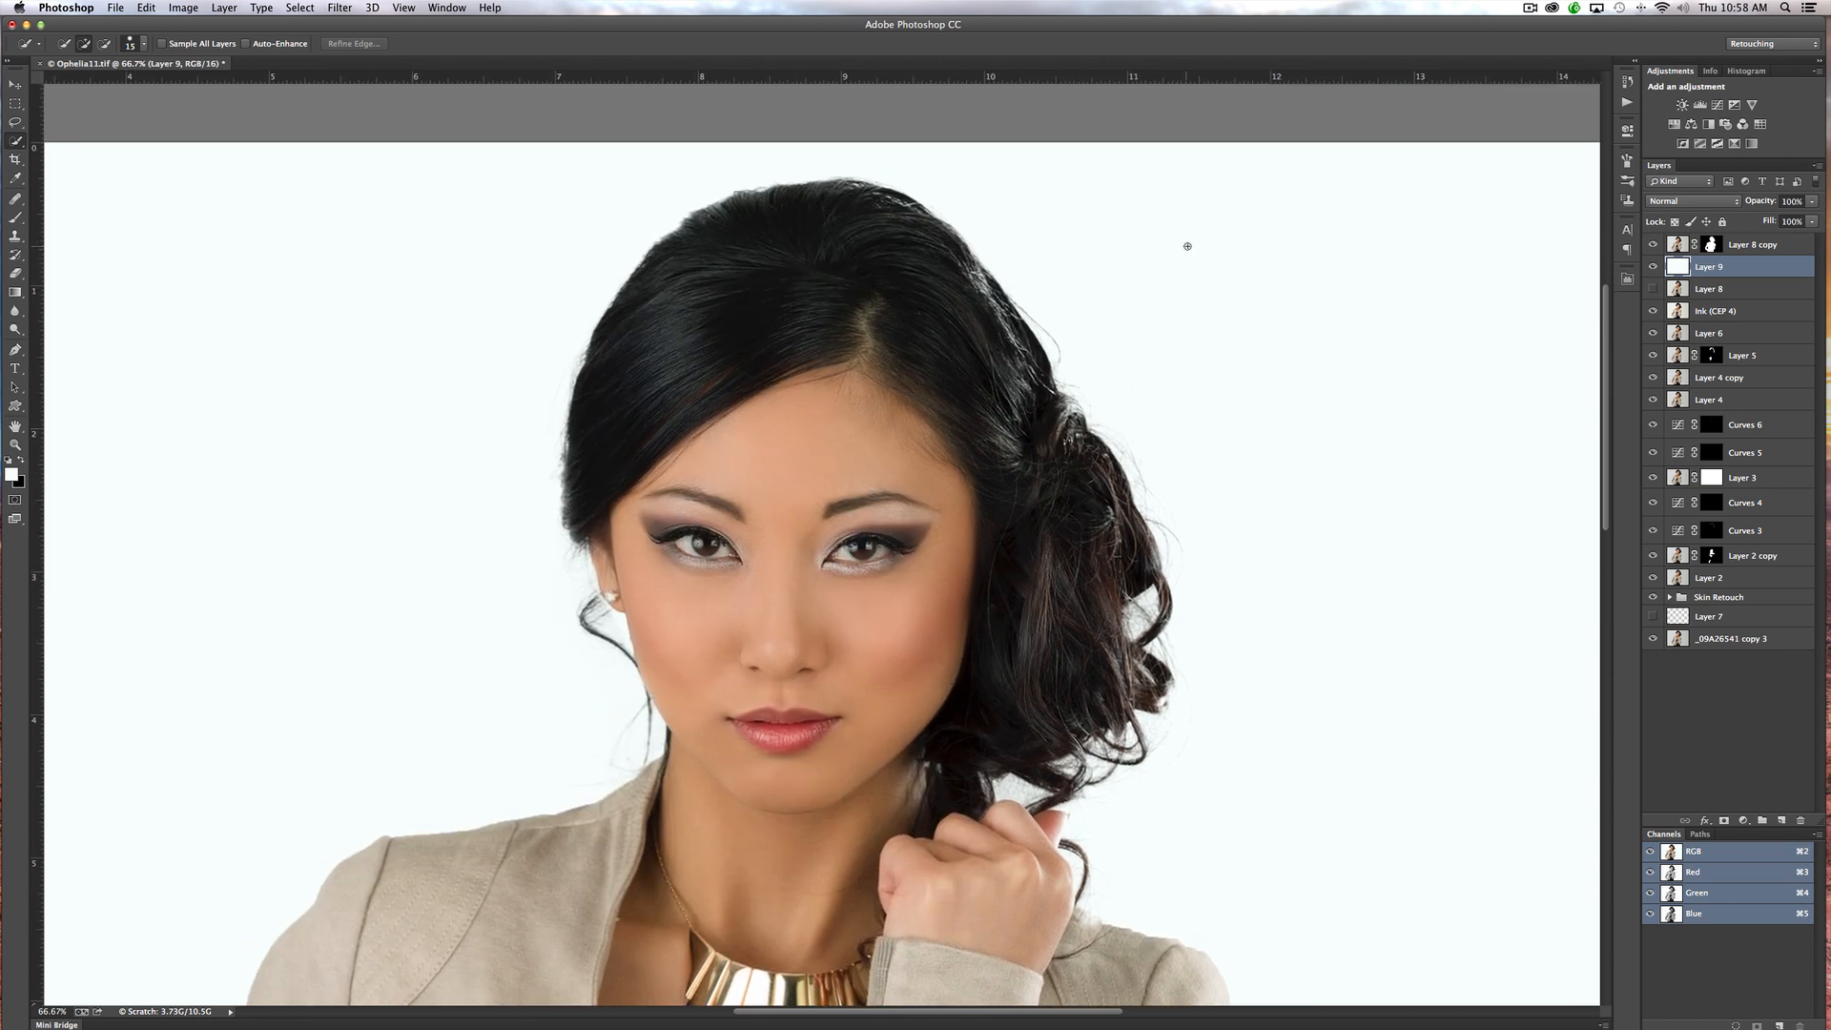
{"action": "key", "text": "super+minus"}
{"action": "key", "text": "super+minus"}
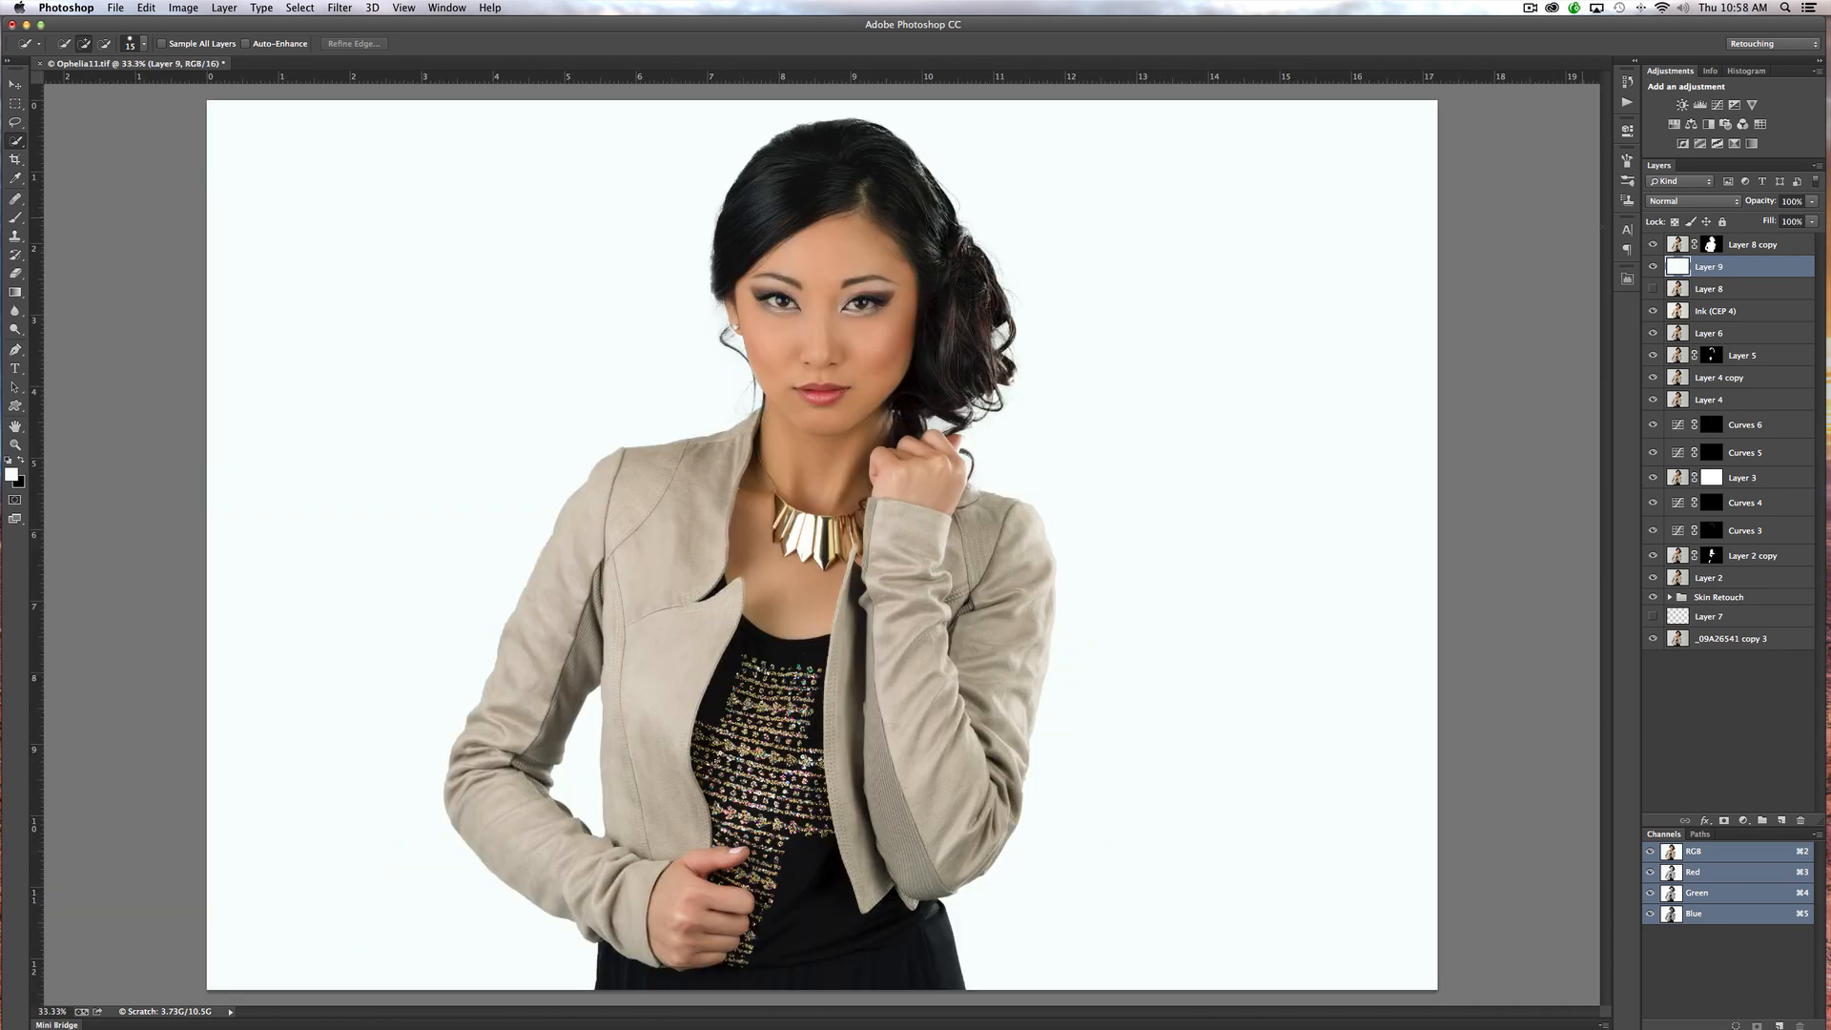
{"action": "left_click", "coordinate": [1745, 245]}
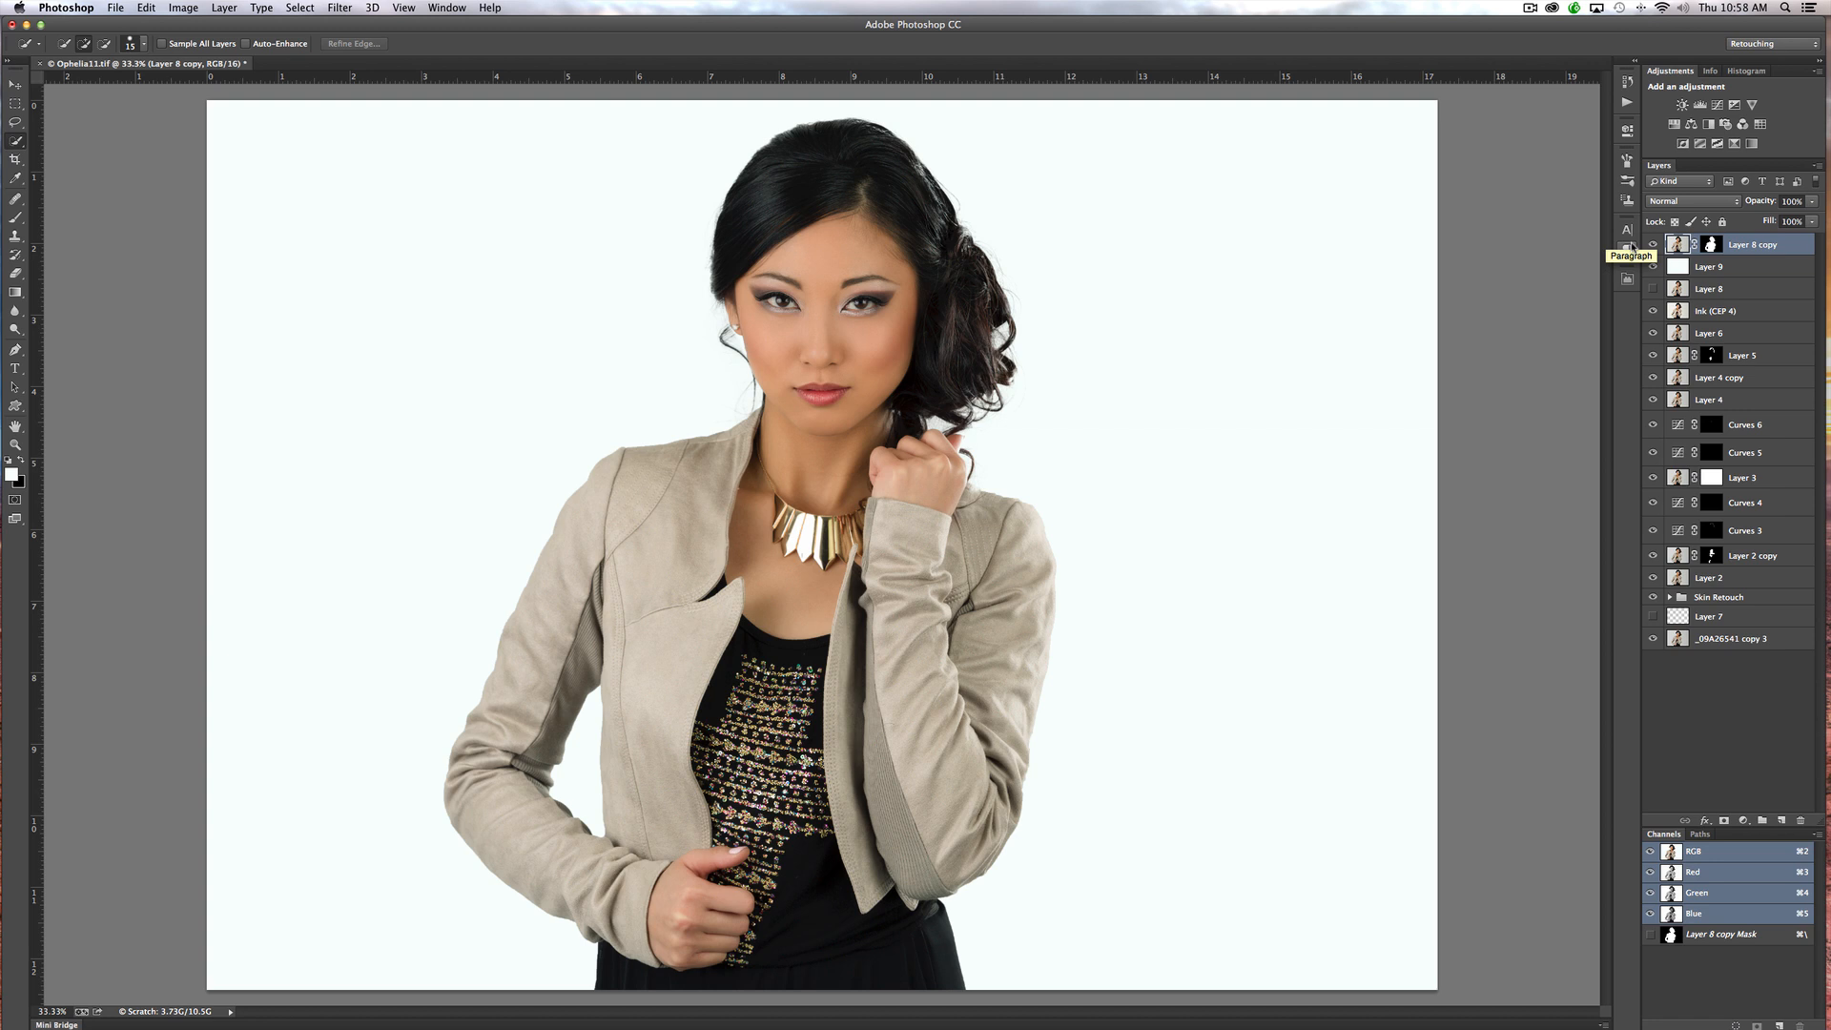
{"action": "left_click", "coordinate": [1629, 247]}
{"action": "key", "text": "super+j"}
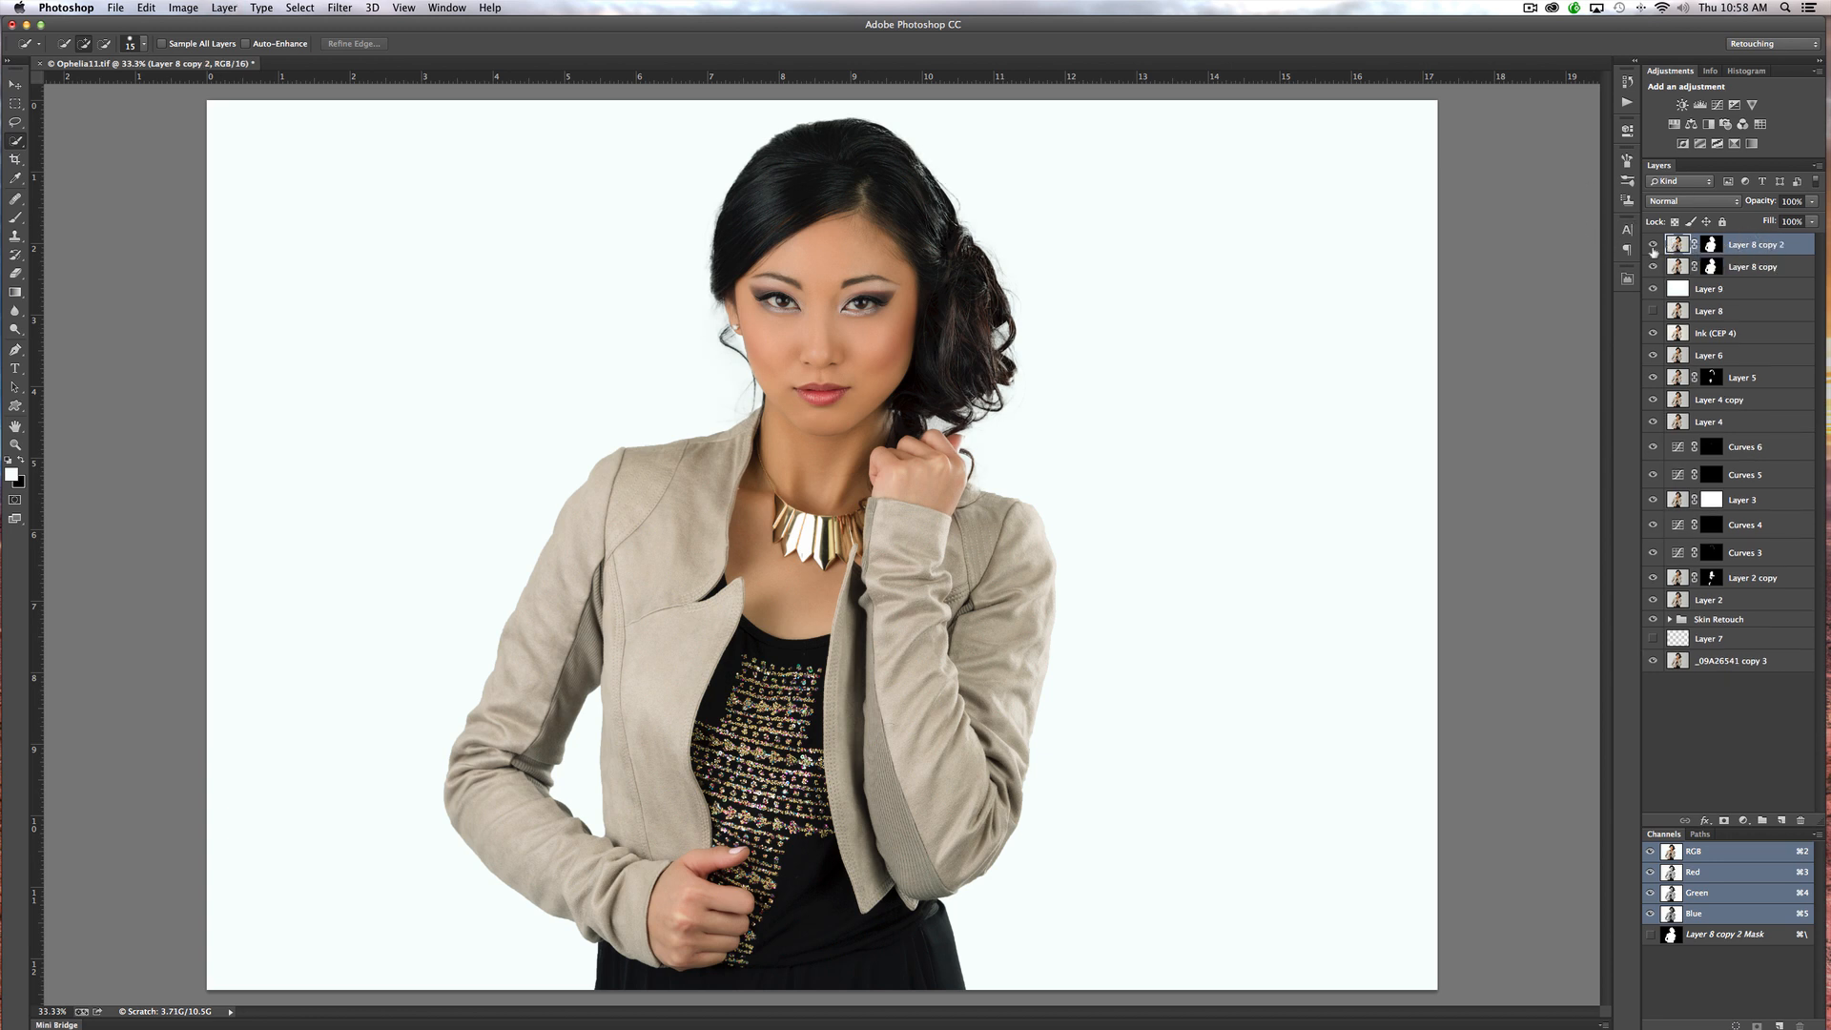
Compare the image with the duplicated figure layer hidden and shown several times, ending with the layer shown
{"action": "left_click", "coordinate": [1654, 245]}
{"action": "left_click", "coordinate": [1654, 245]}
{"action": "left_click", "coordinate": [1654, 245]}
{"action": "left_click", "coordinate": [1654, 245]}
{"action": "left_click", "coordinate": [1654, 245]}
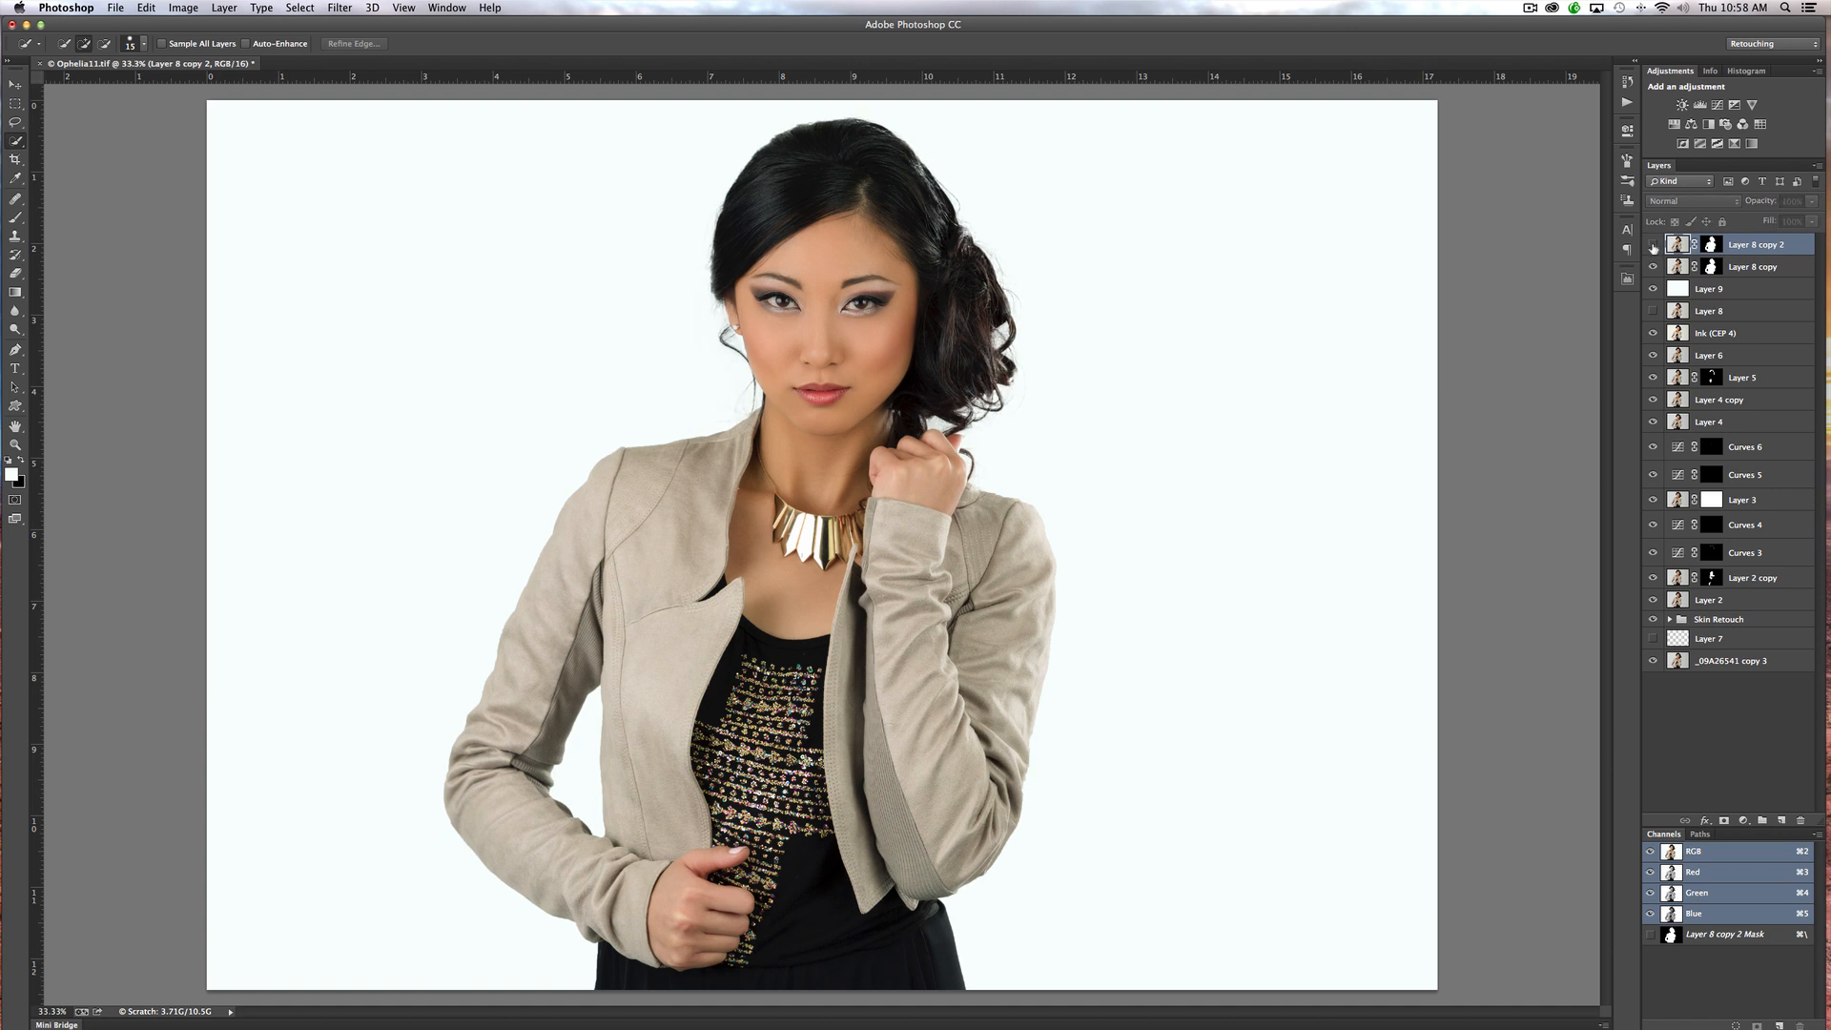
{"action": "left_click", "coordinate": [1654, 245]}
{"action": "left_click", "coordinate": [1654, 245]}
{"action": "left_click", "coordinate": [1654, 245]}
{"action": "left_click", "coordinate": [1654, 245]}
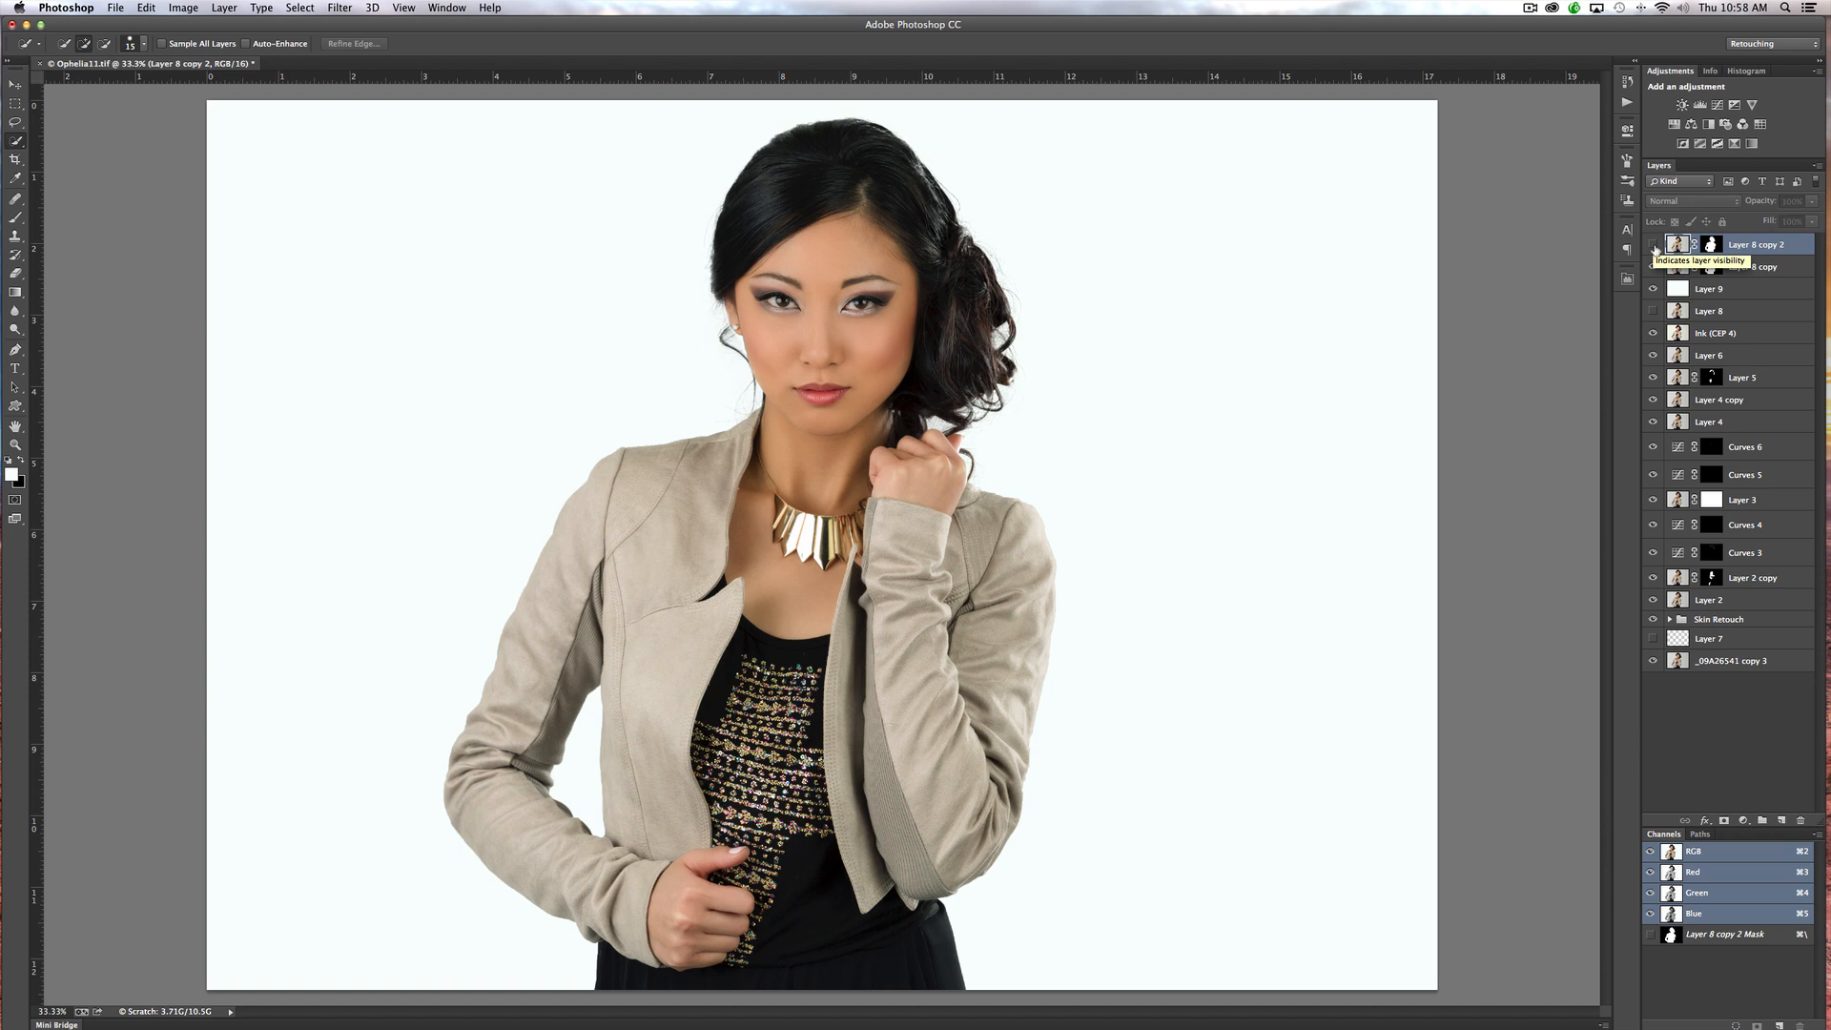
{"action": "left_click", "coordinate": [1654, 245]}
{"action": "left_click", "coordinate": [1654, 245]}
{"action": "left_click", "coordinate": [1654, 245]}
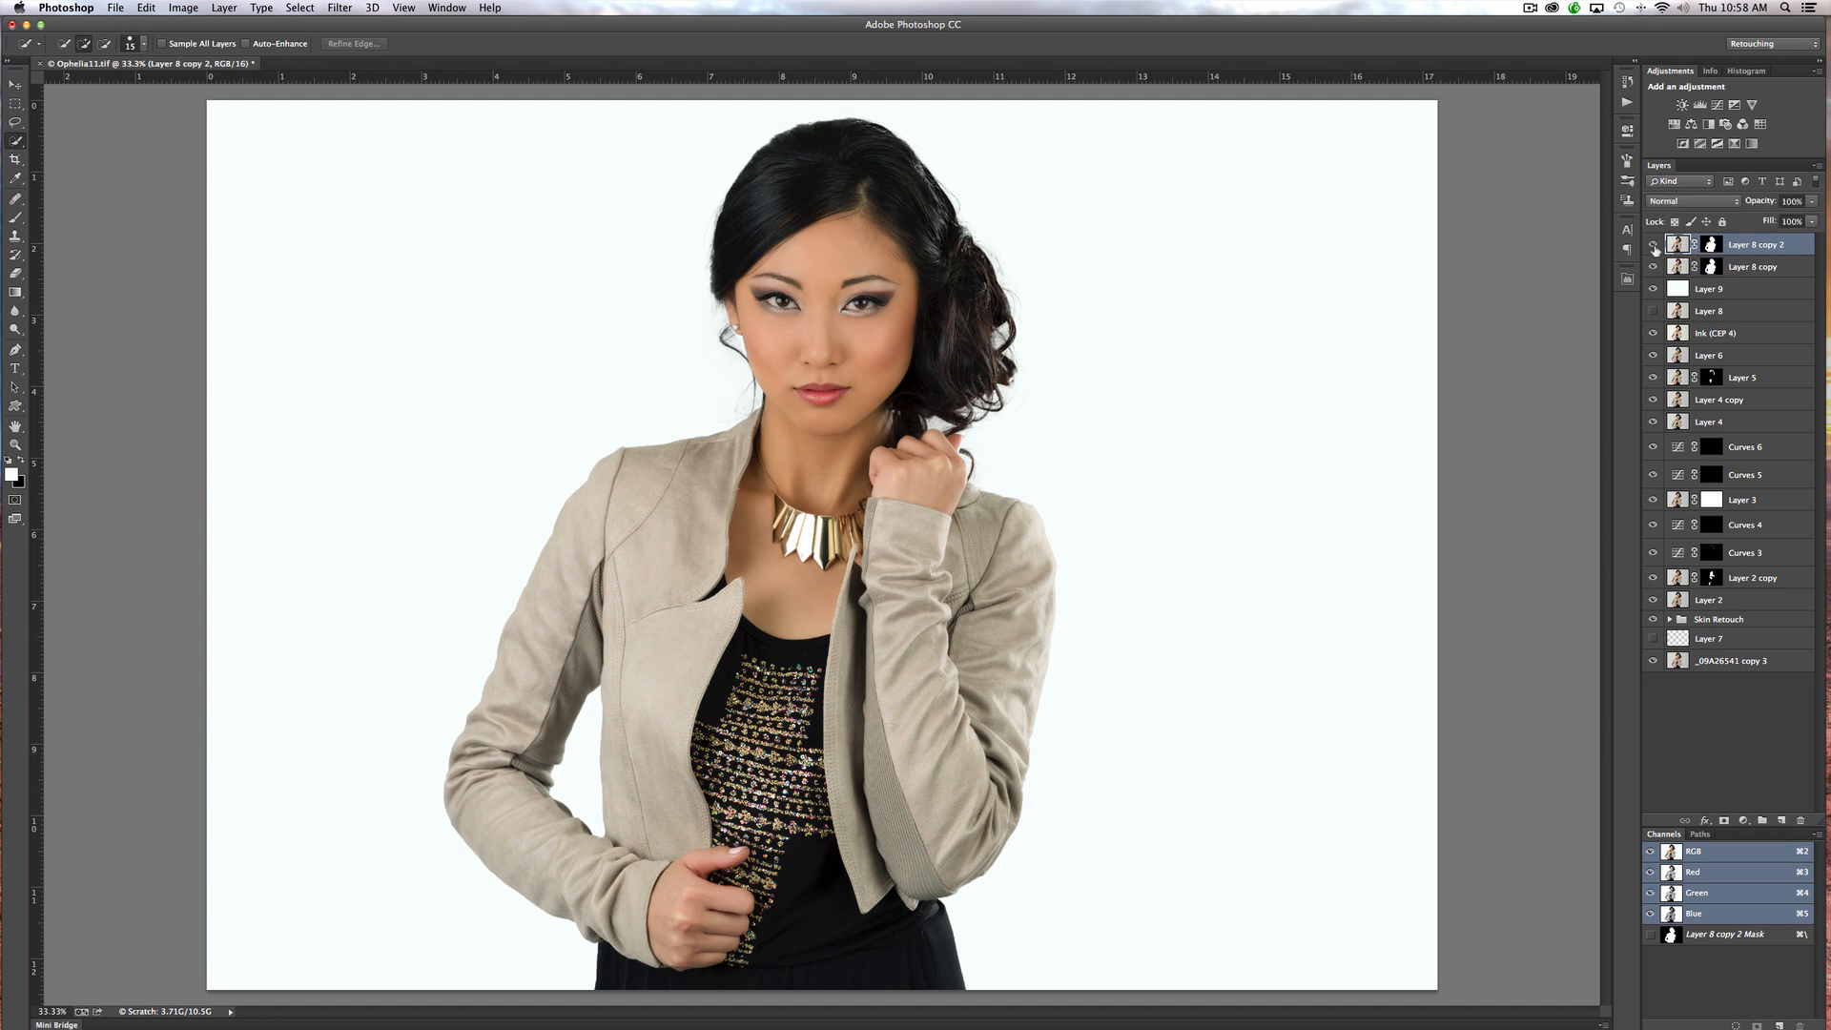
{"action": "left_click", "coordinate": [1655, 246]}
{"action": "left_click", "coordinate": [1655, 246]}
Examine the cut-out edge of the jacket shoulder and the hair strands beside the raised hand at 200% zoom
{"action": "key", "text": "super+plus"}
{"action": "key", "text": "super+plus"}
{"action": "key", "text": "super+plus"}
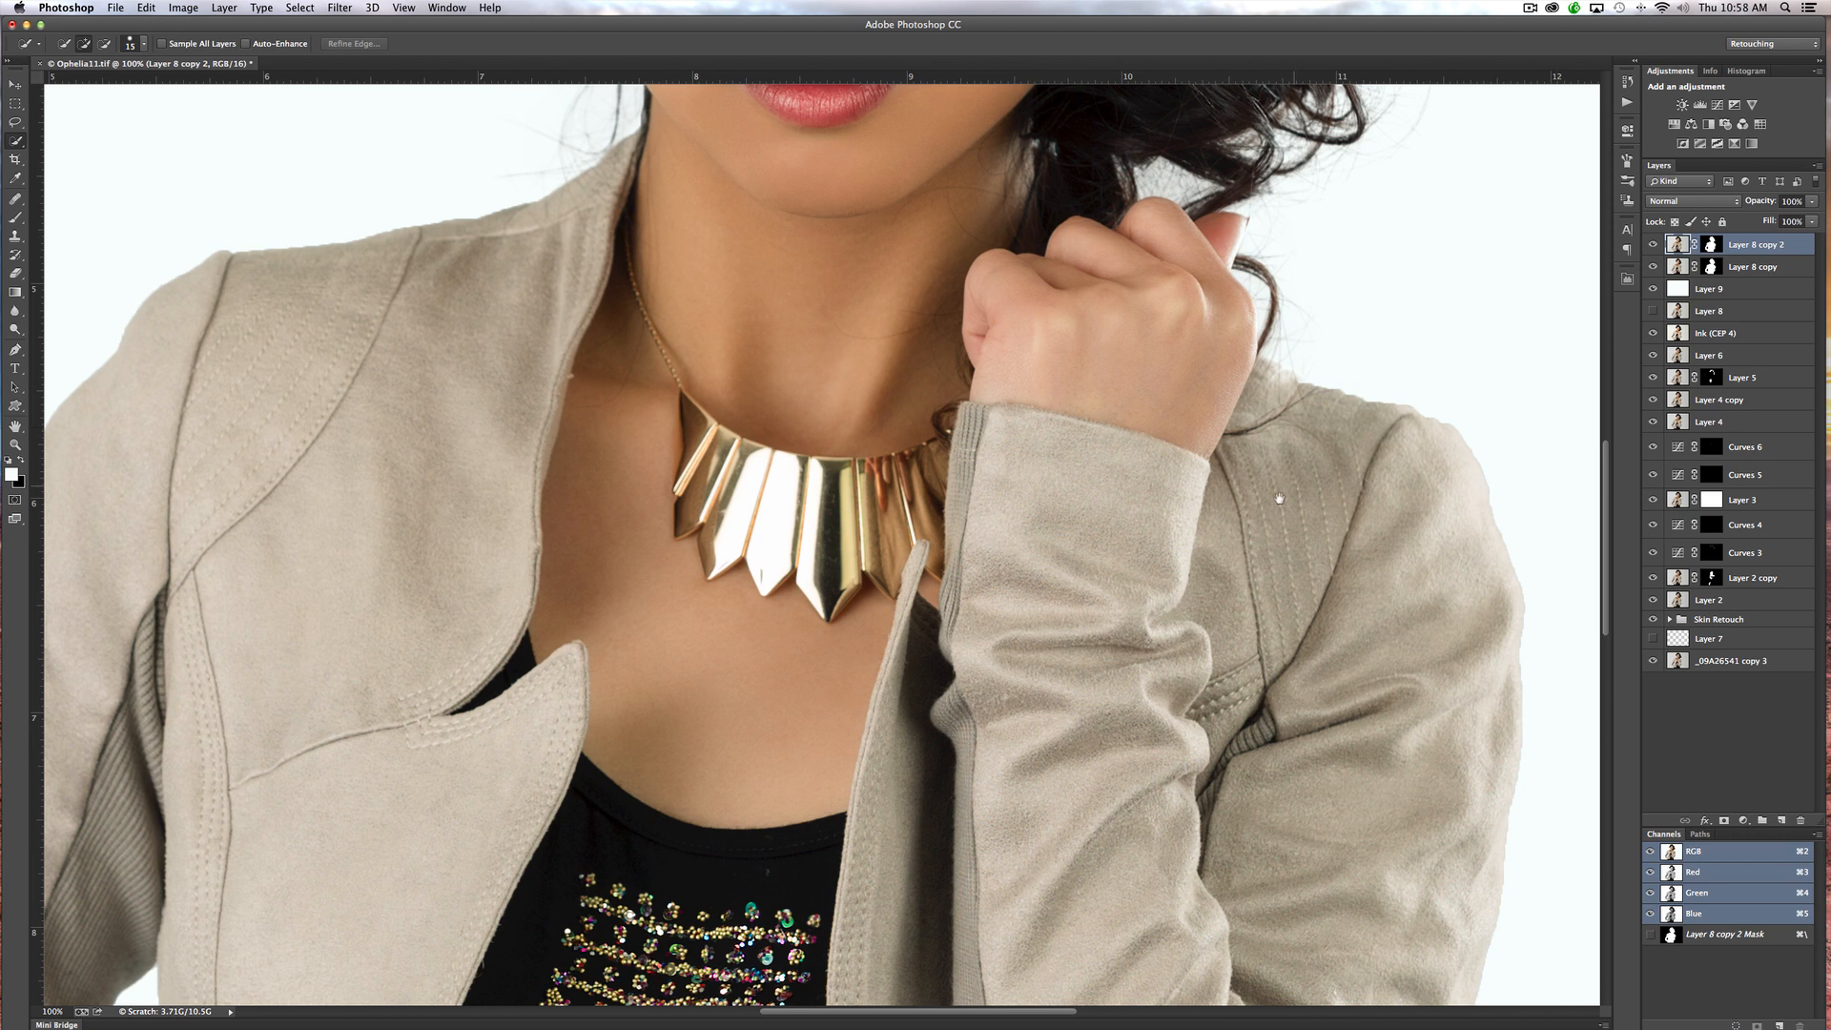
{"action": "scroll", "coordinate": [1268, 534], "scroll_direction": "right", "scroll_amount": 5}
{"action": "scroll", "coordinate": [1268, 534], "scroll_direction": "down", "scroll_amount": 2}
{"action": "key", "text": "super+plus"}
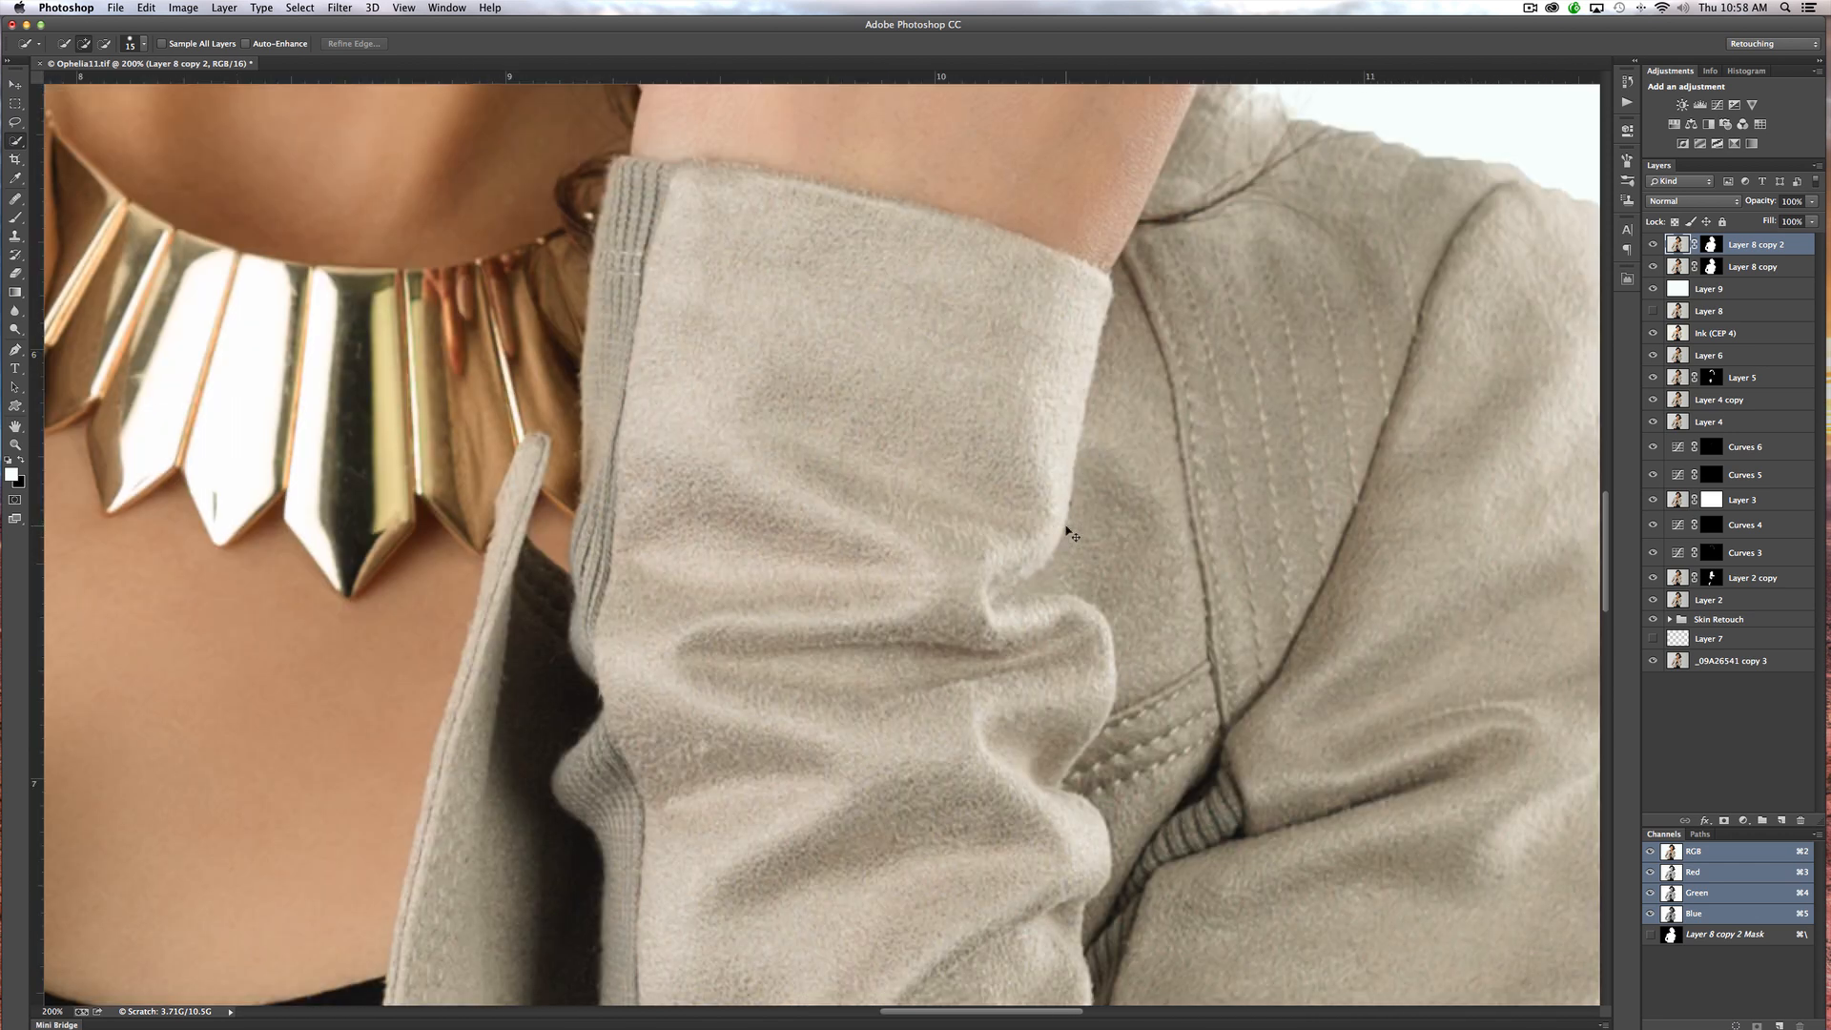
{"action": "scroll", "coordinate": [1068, 532], "scroll_direction": "up", "scroll_amount": 5}
{"action": "scroll", "coordinate": [1068, 532], "scroll_direction": "right", "scroll_amount": 5}
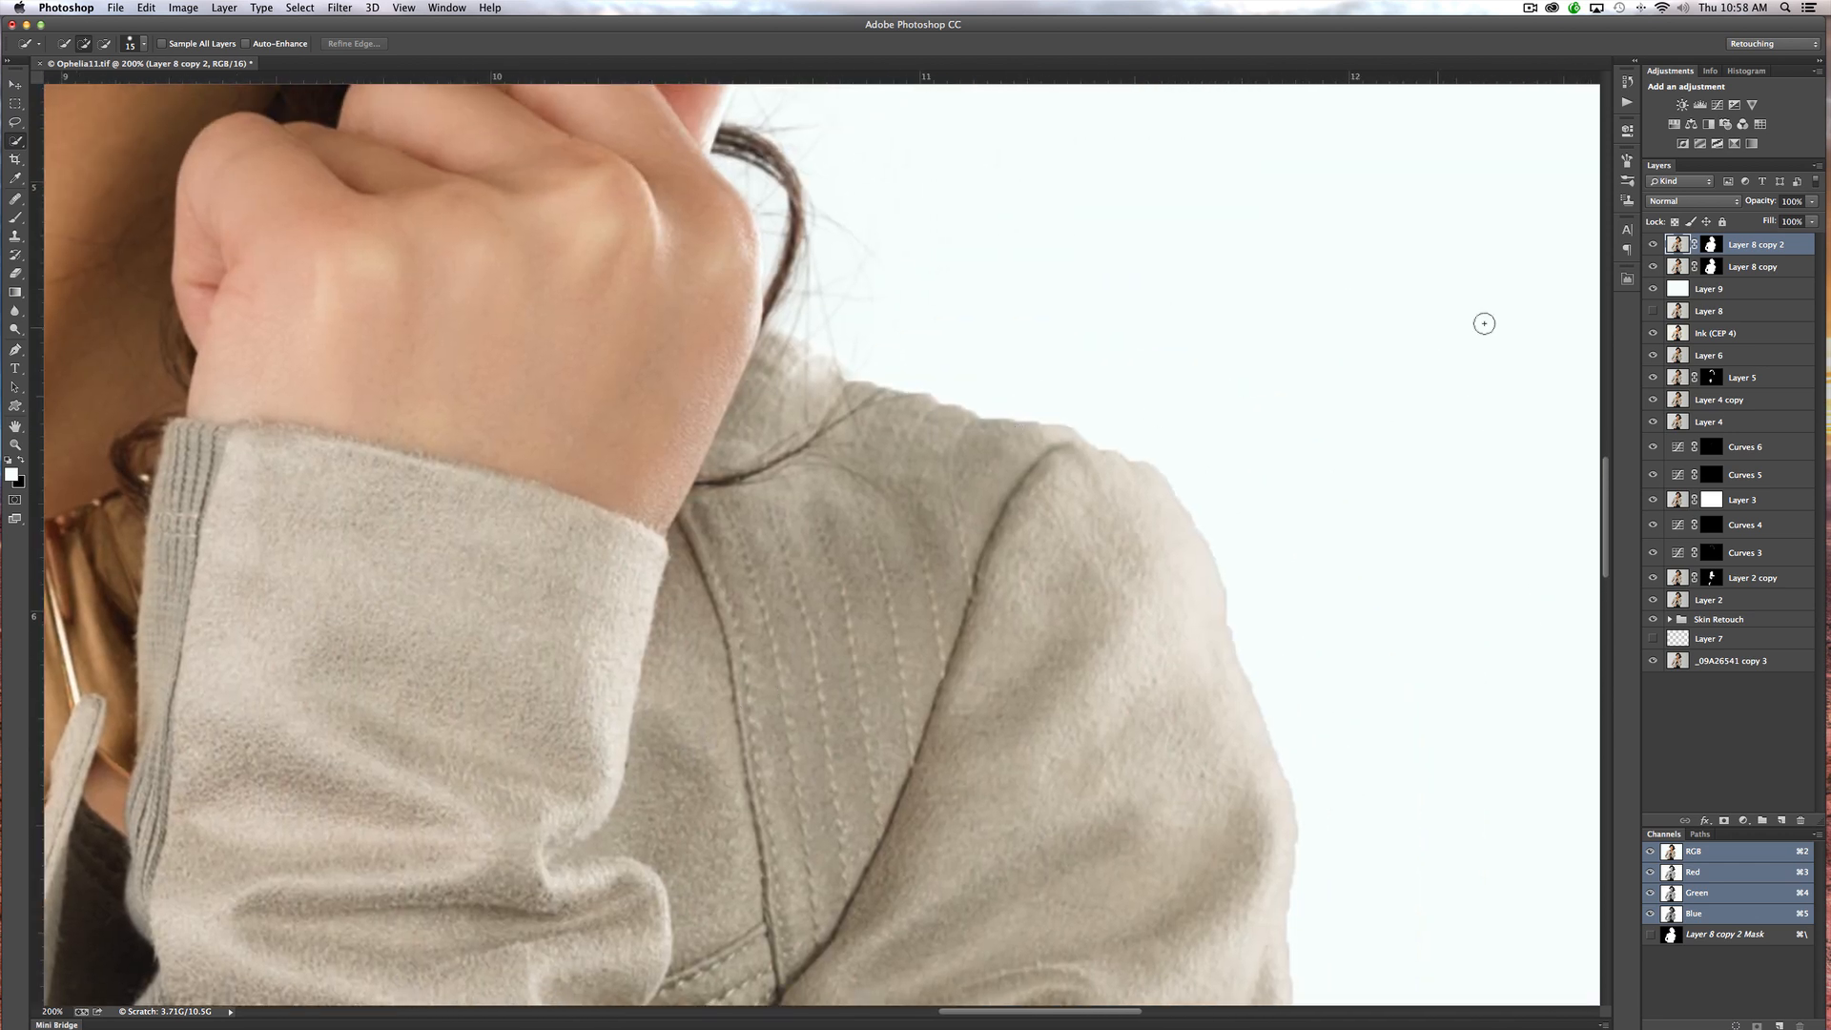
Hide Layer 8 copy and target the layer mask of Layer 8 copy 2 with the Brush tool
{"action": "left_click", "coordinate": [1652, 266]}
{"action": "left_click", "coordinate": [1712, 245]}
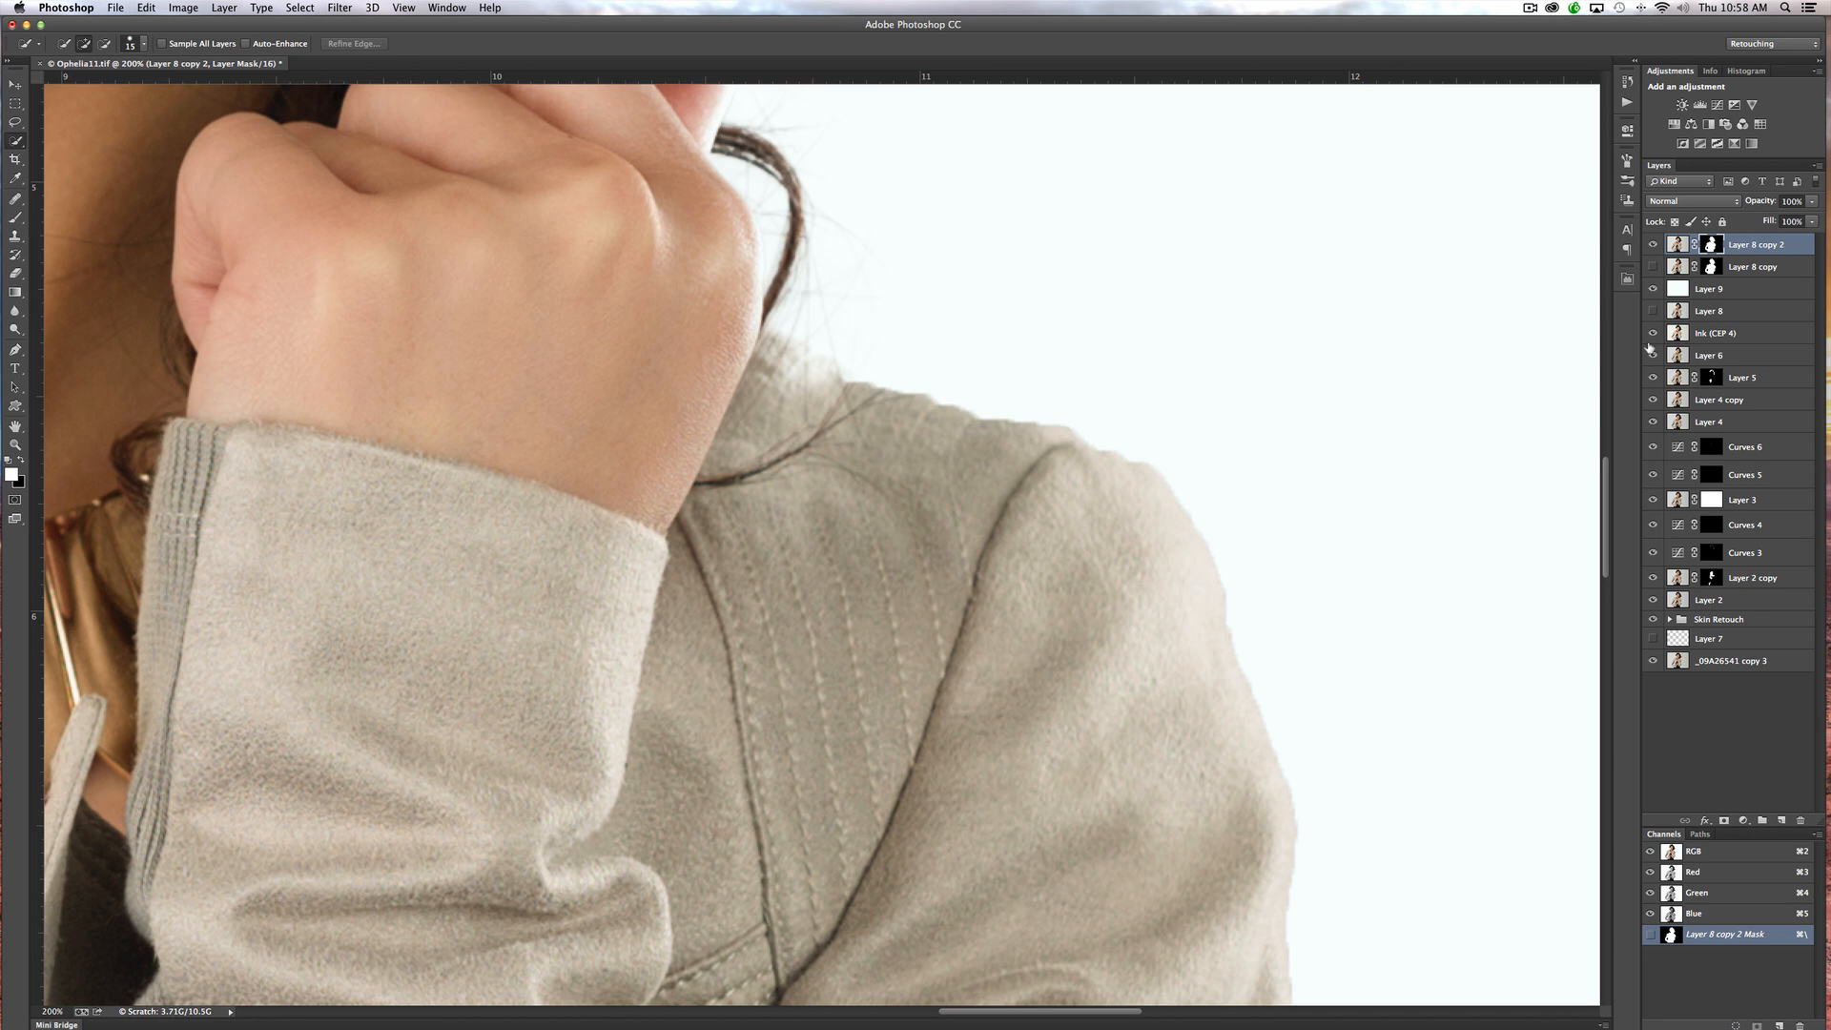
{"action": "left_click", "coordinate": [17, 217]}
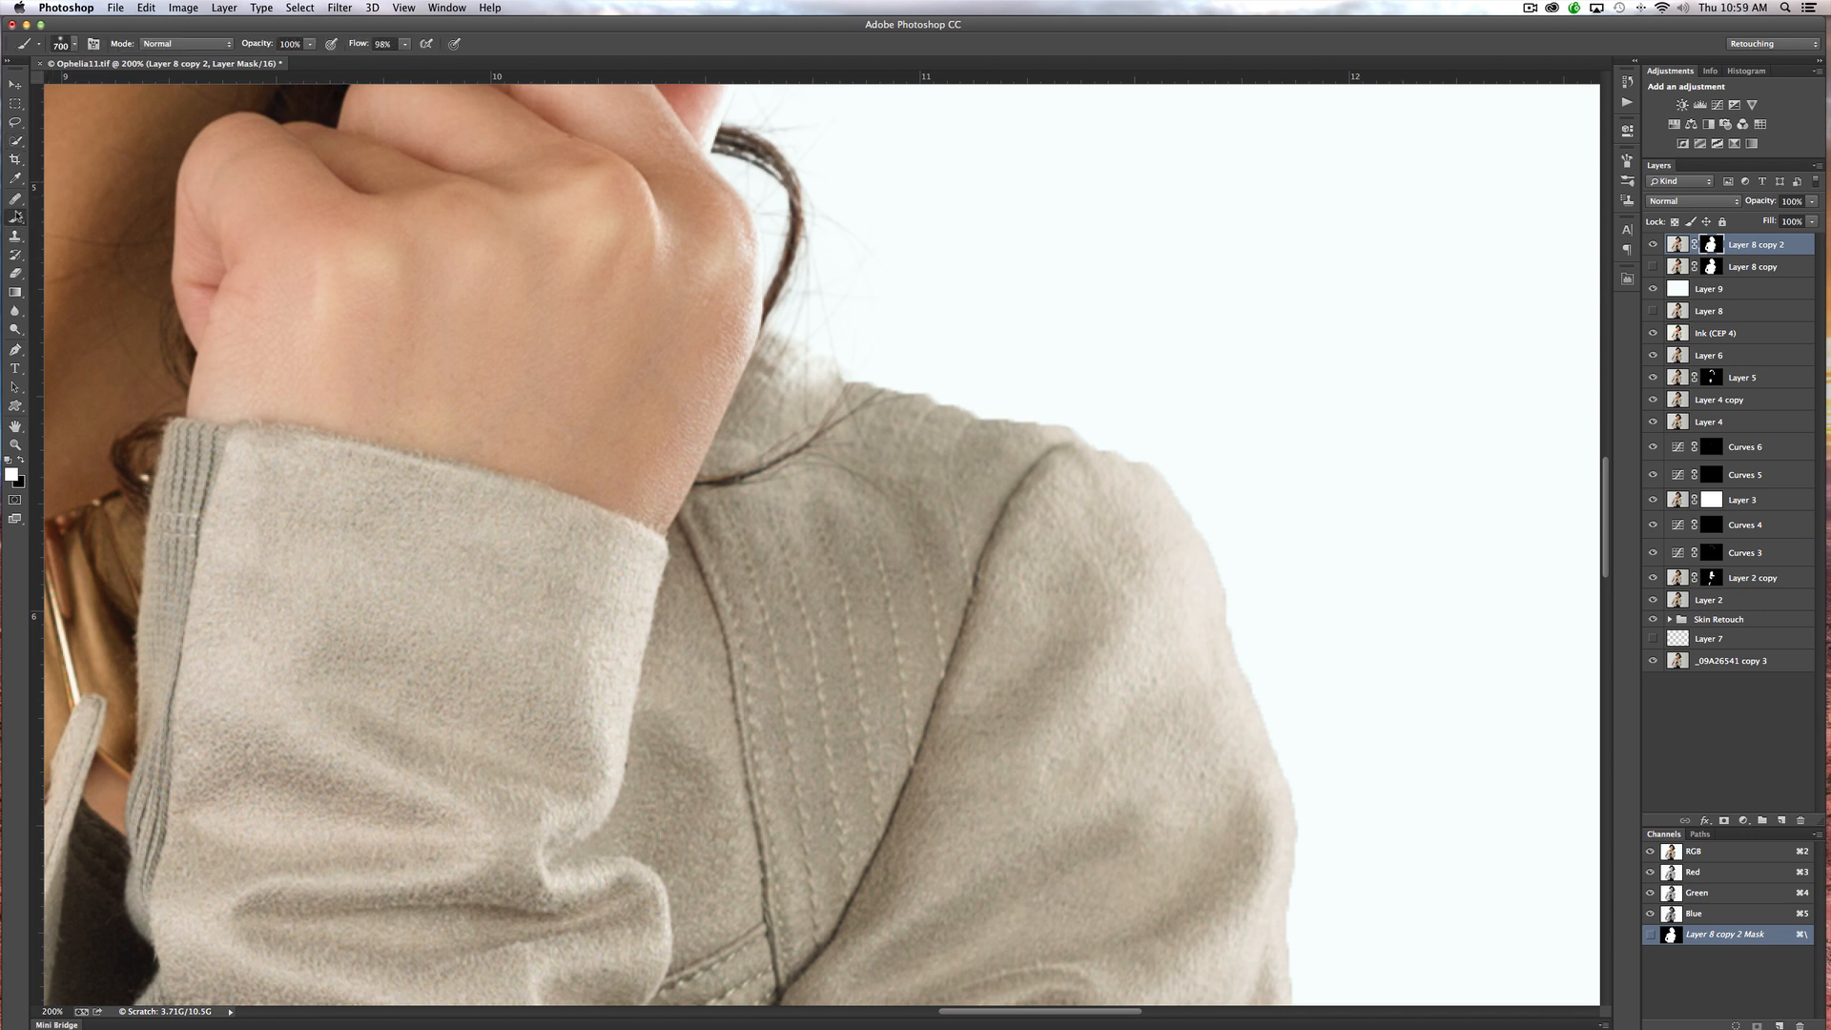
Choose a plain round brush preset and set its hardness to 70%
{"action": "left_click", "coordinate": [73, 43]}
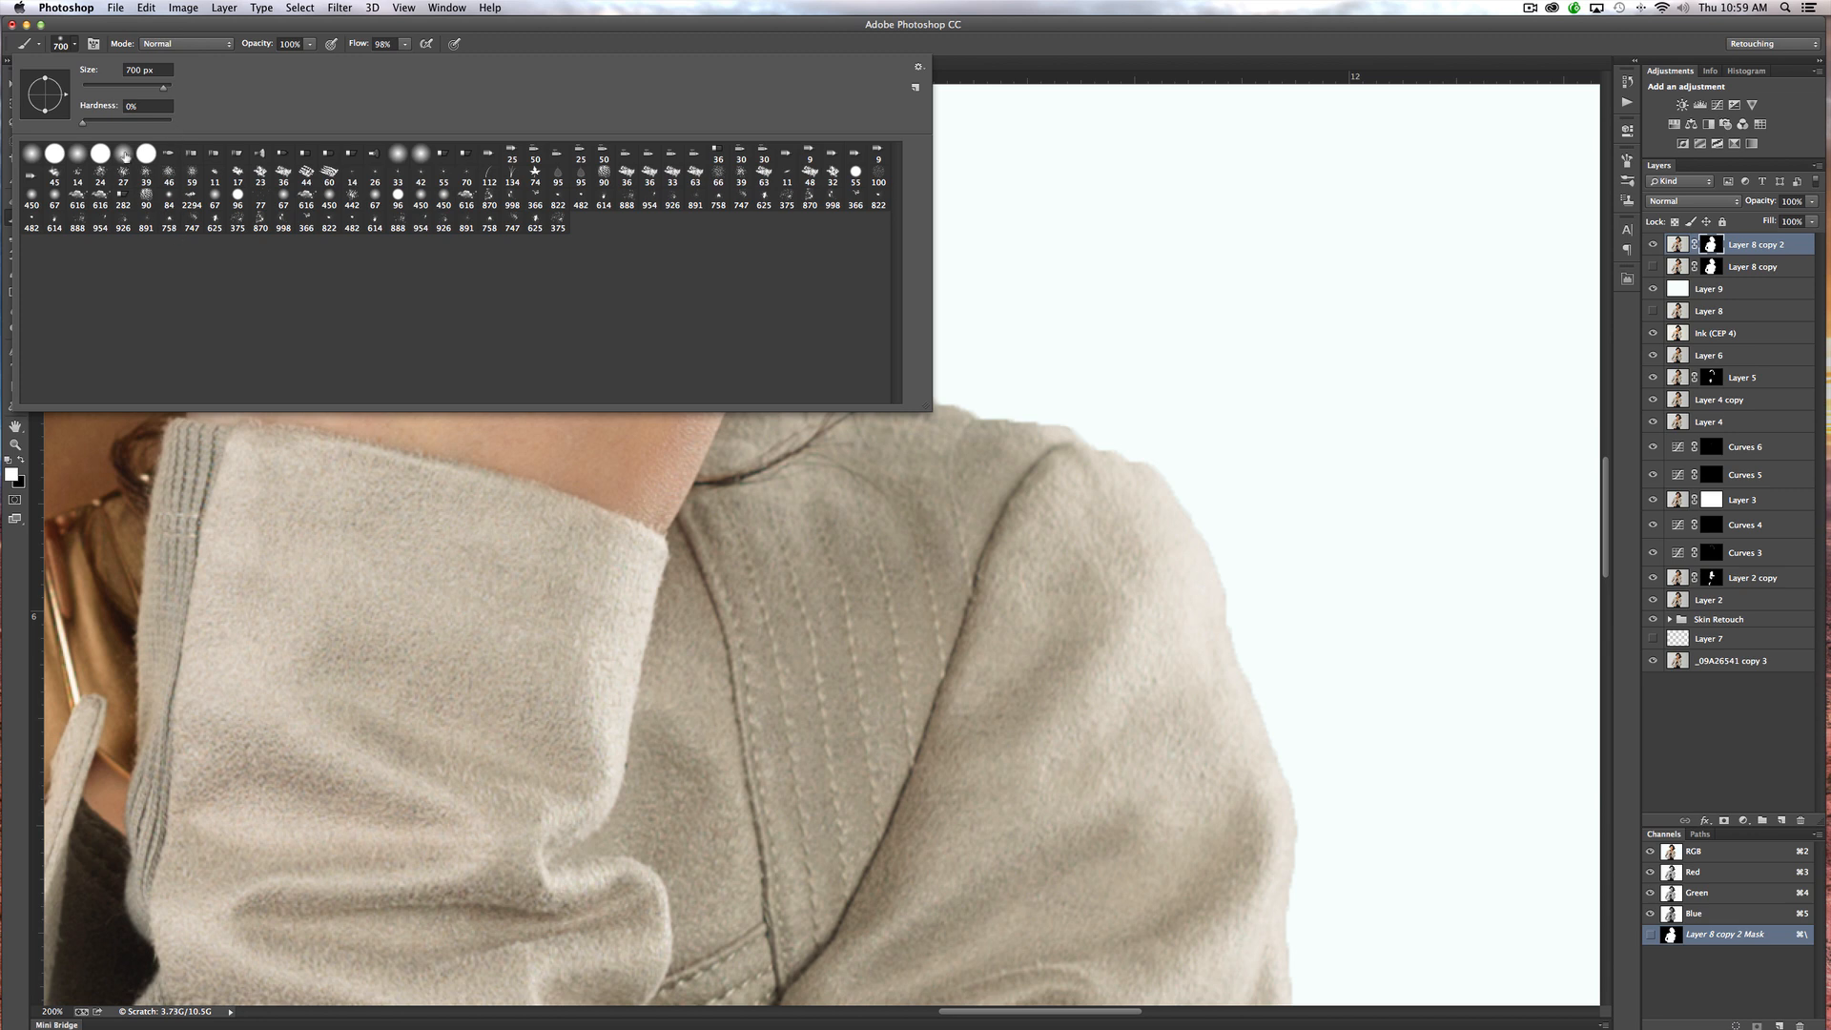
{"action": "double_click", "coordinate": [102, 154]}
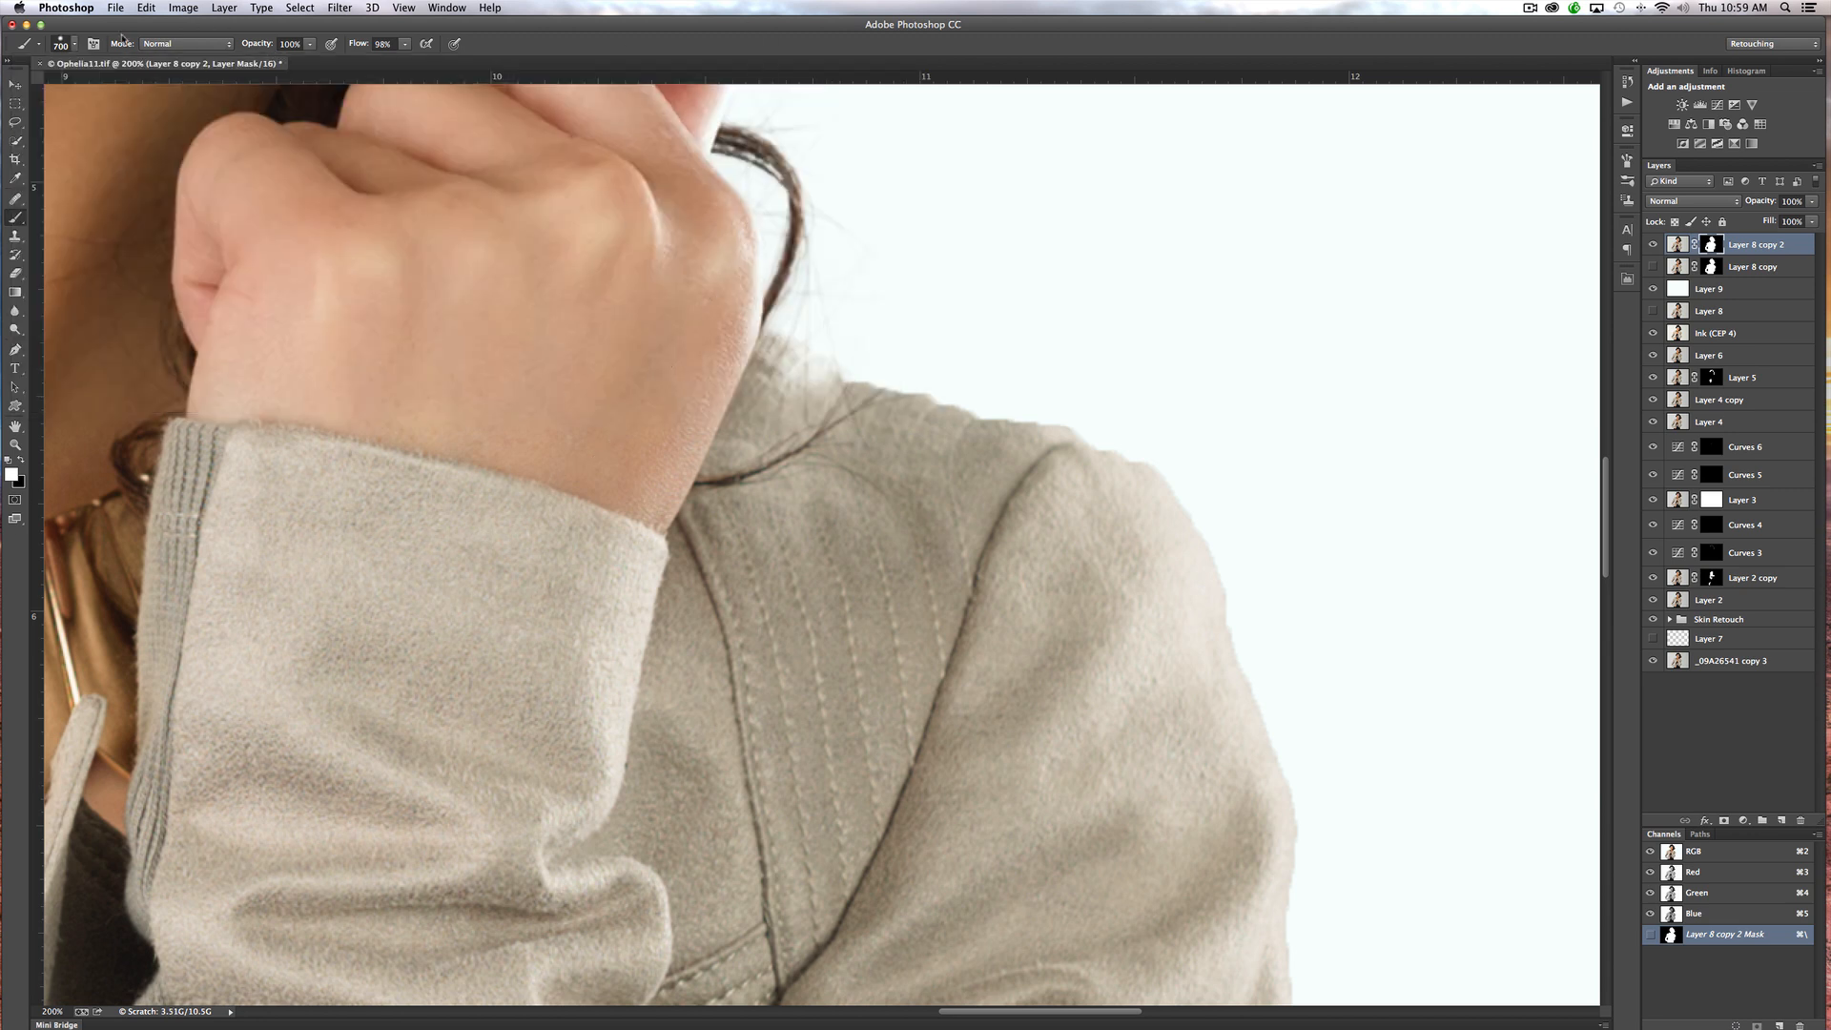
{"action": "left_click", "coordinate": [75, 43]}
{"action": "left_click_drag", "start_coordinate": [169, 123], "coordinate": [154, 125]}
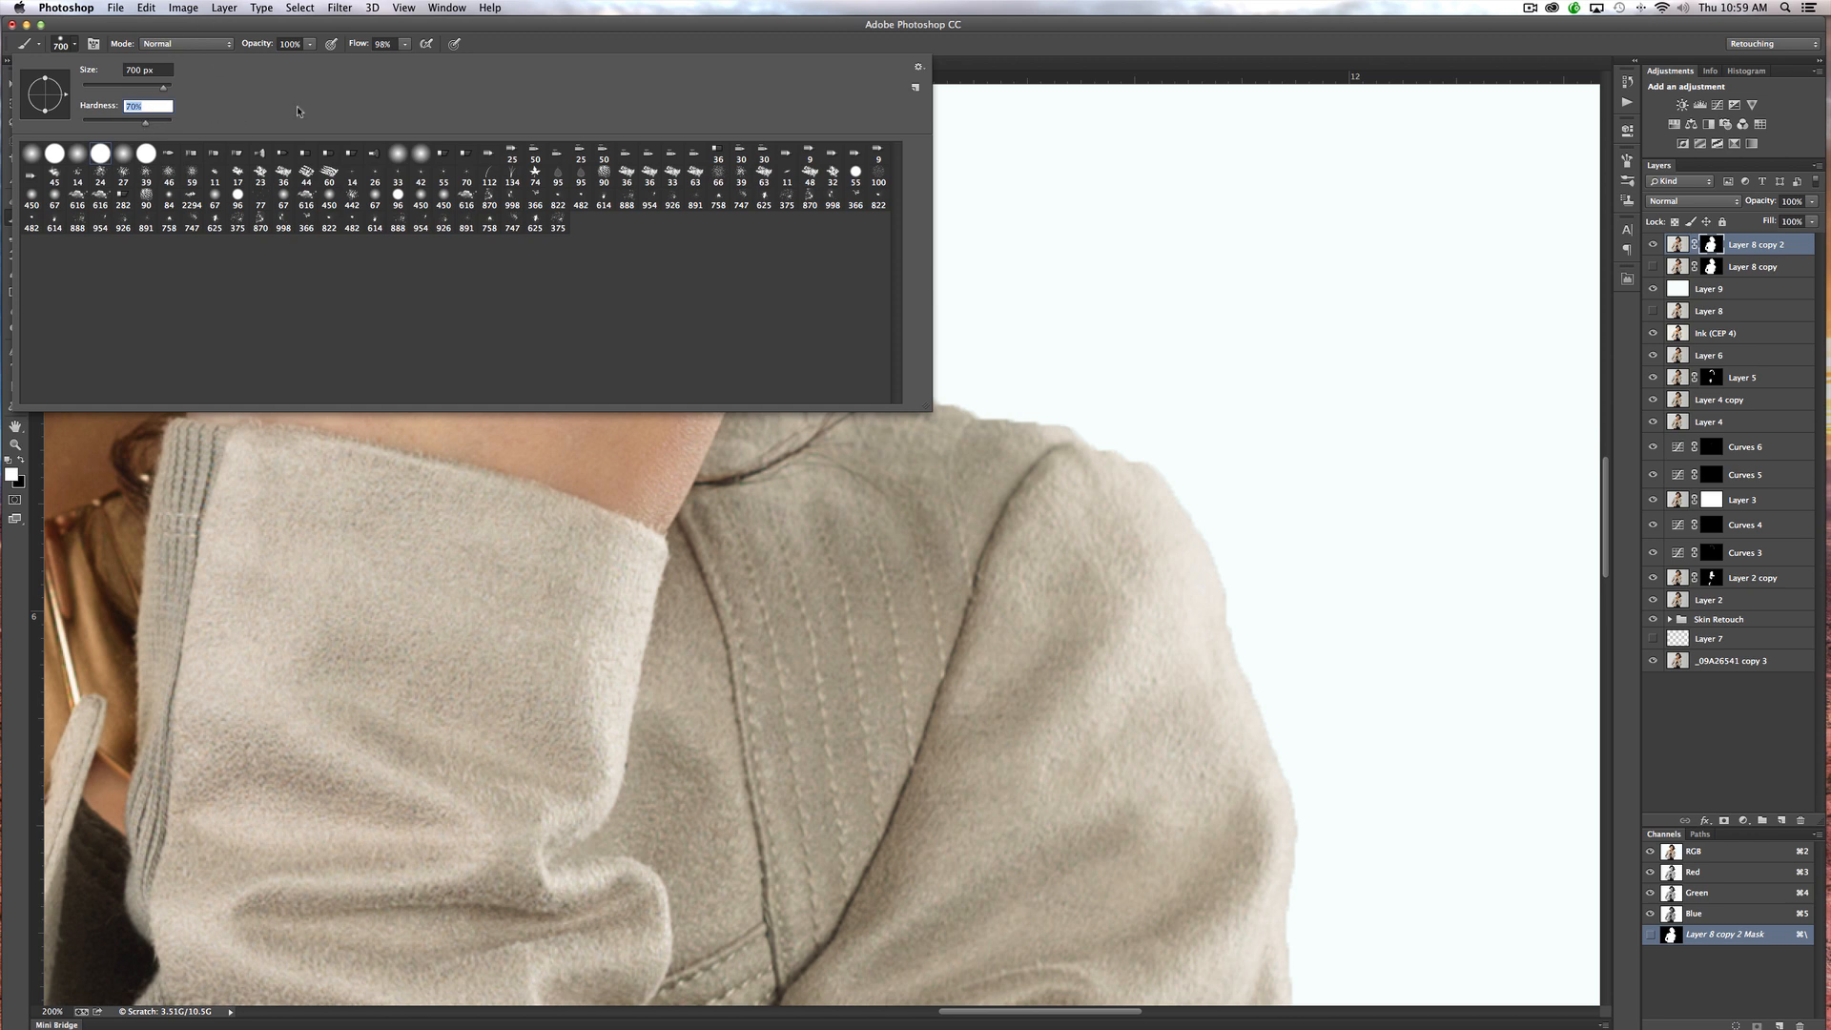
{"action": "key", "text": "Return"}
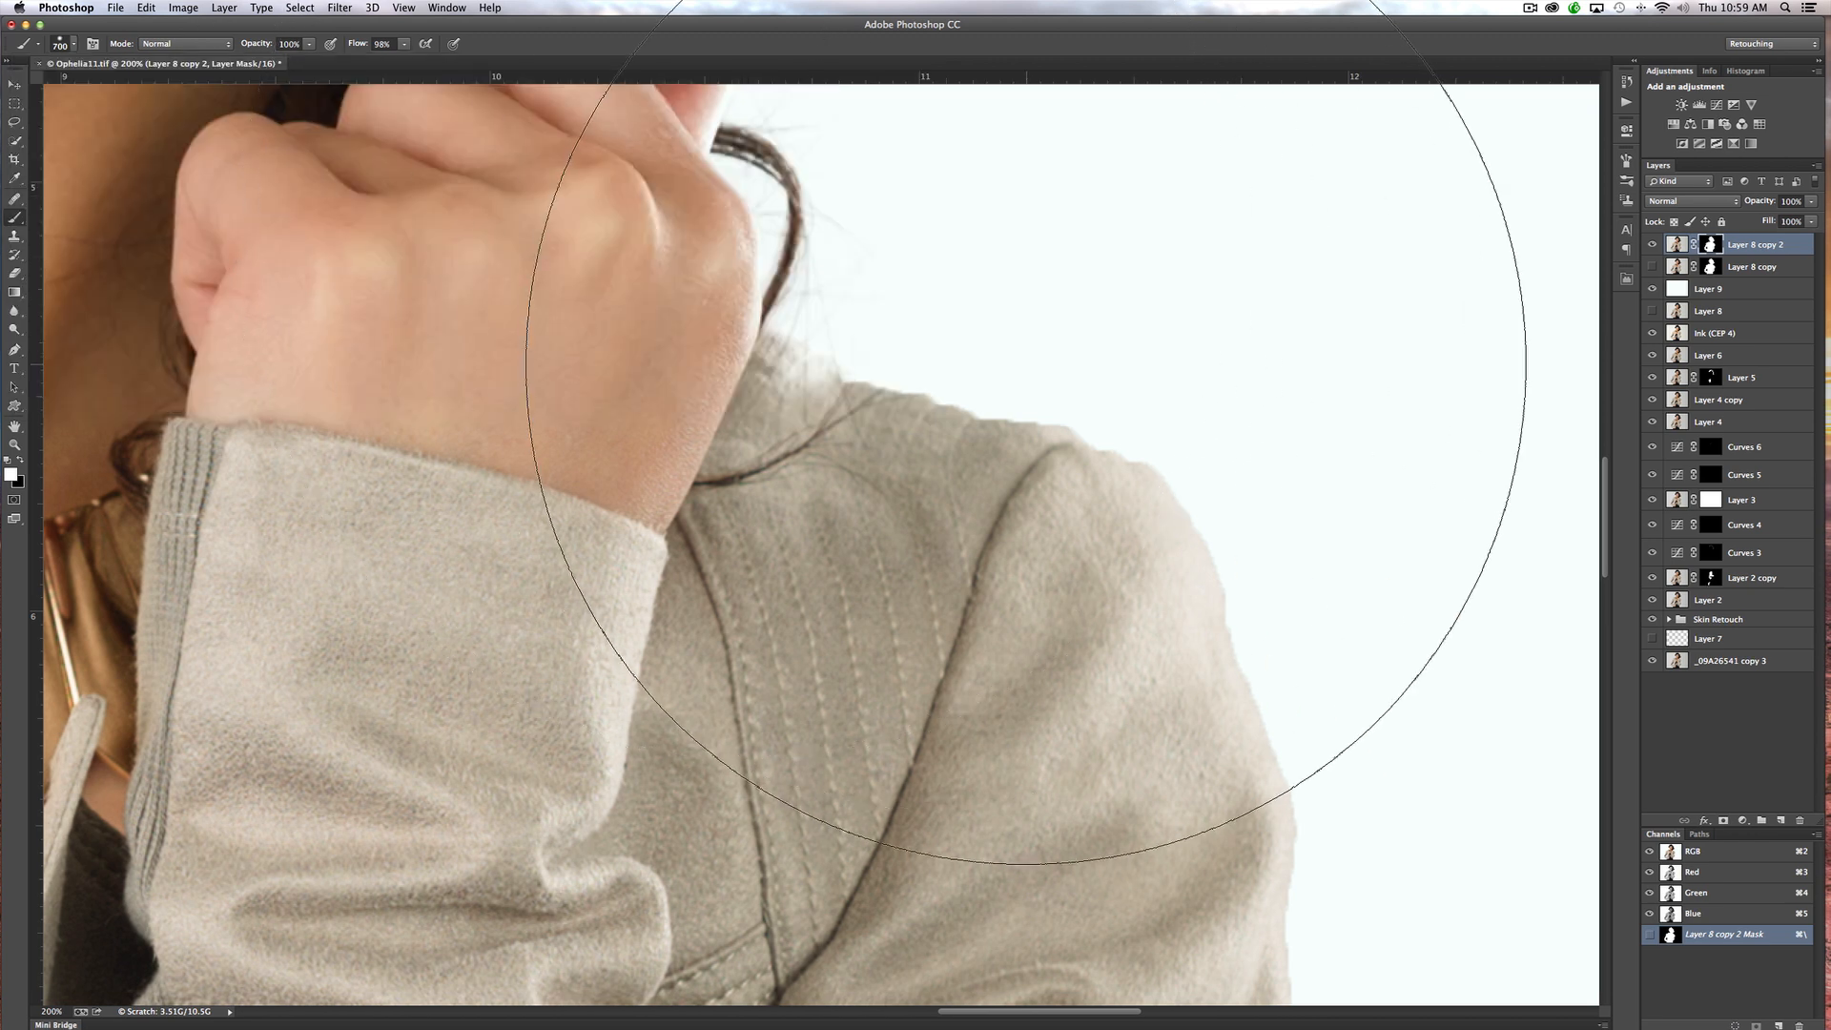
Reduce the brush size to 10 px and make black the foreground color
{"action": "key", "text": "bracketleft"}
{"action": "key", "text": "bracketleft"}
{"action": "key", "text": "bracketleft"}
{"action": "key", "text": "bracketleft"}
{"action": "key", "text": "bracketleft"}
{"action": "key", "text": "bracketleft"}
{"action": "key", "text": "bracketleft"}
{"action": "key", "text": "bracketleft"}
{"action": "key", "text": "bracketleft"}
{"action": "key", "text": "bracketleft"}
{"action": "key", "text": "bracketleft"}
{"action": "key", "text": "bracketleft"}
{"action": "key", "text": "bracketleft"}
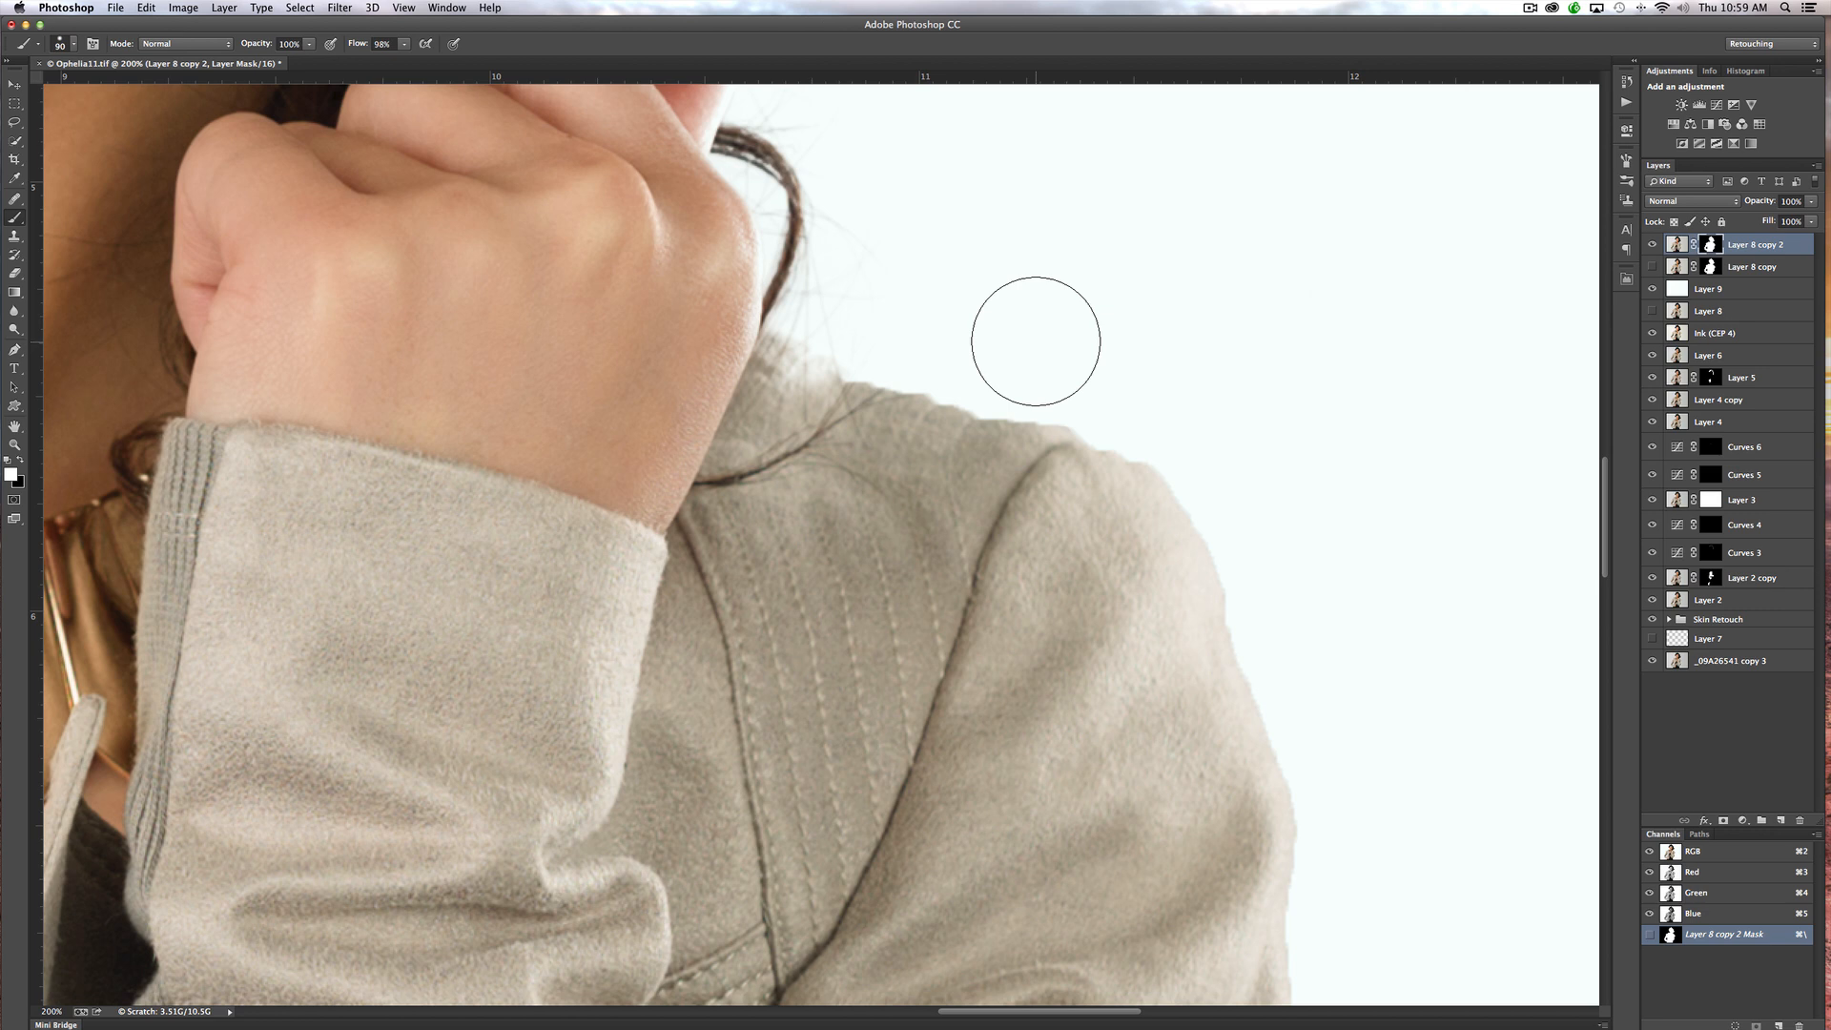
{"action": "key", "text": "bracketleft"}
{"action": "key", "text": "bracketleft"}
{"action": "key", "text": "bracketleft"}
{"action": "key", "text": "bracketleft"}
{"action": "key", "text": "bracketleft"}
{"action": "key", "text": "bracketleft"}
{"action": "key", "text": "bracketleft"}
{"action": "key", "text": "bracketleft"}
{"action": "key", "text": "bracketleft"}
{"action": "key", "text": "bracketleft"}
{"action": "key", "text": "x"}
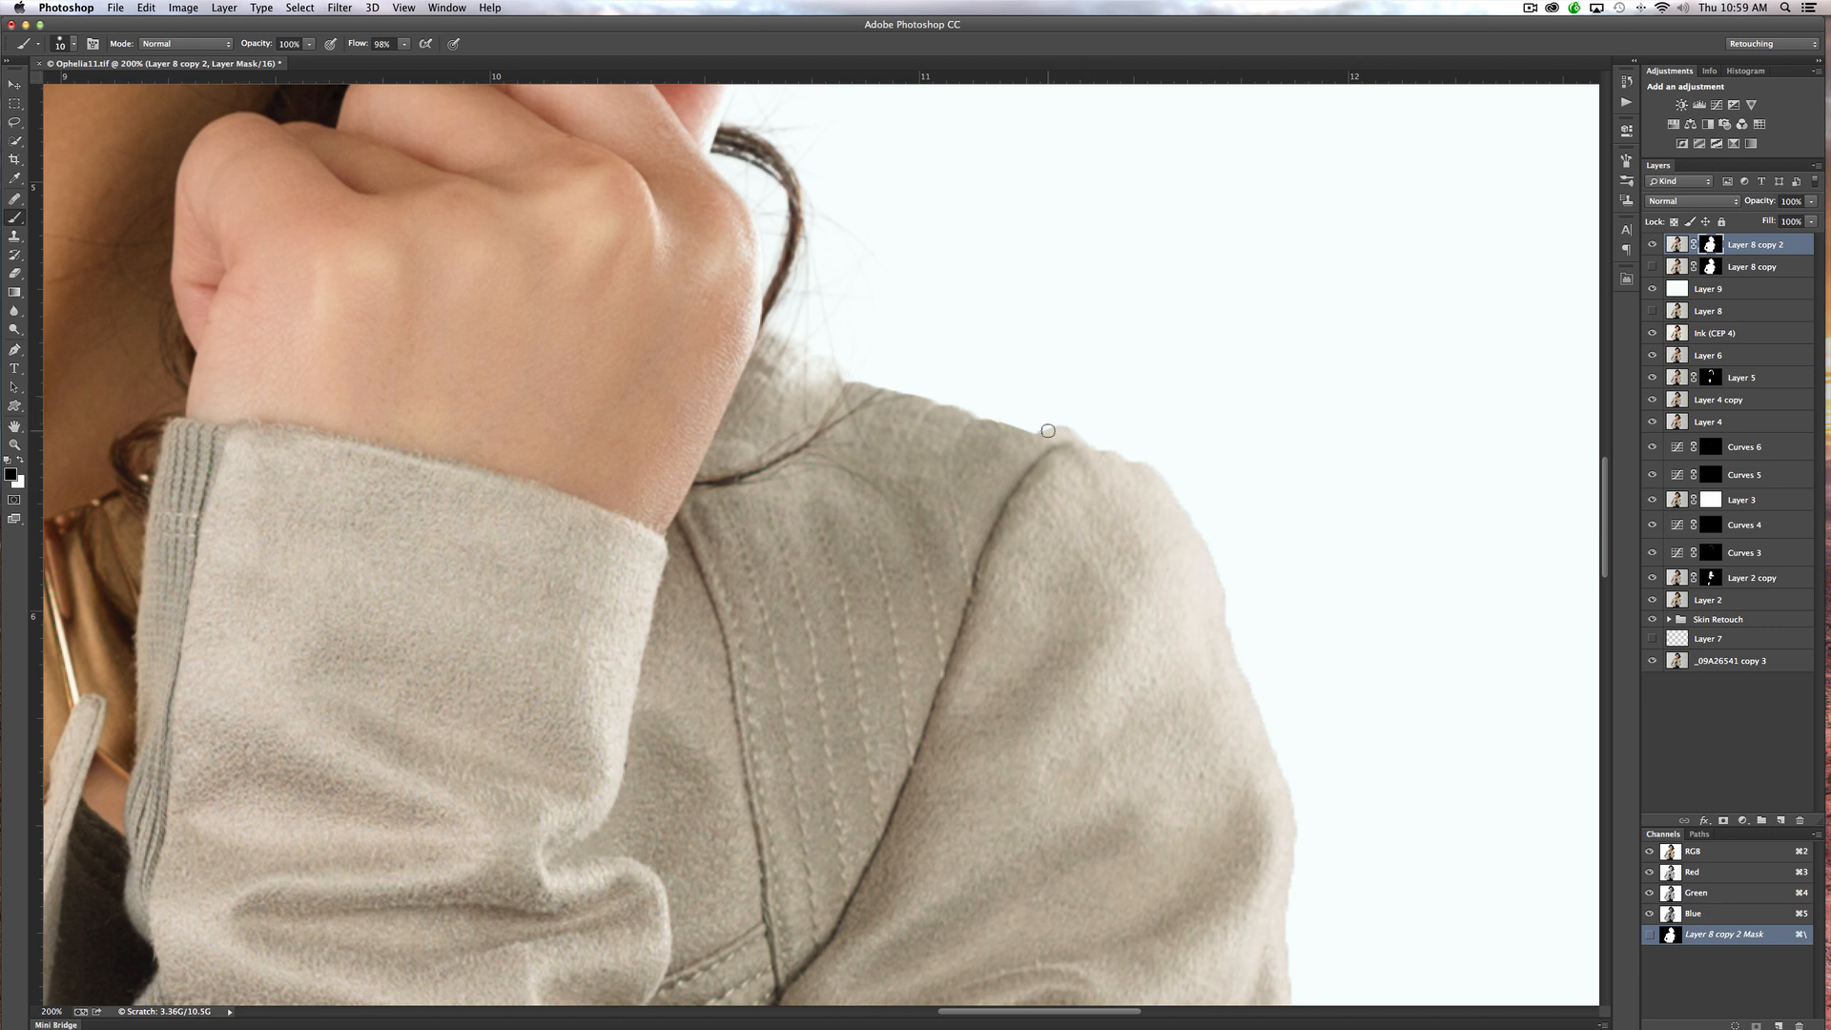
Paint black on the mask along the upper edge of the jacket shoulder to clean up the rough cut-out
{"action": "left_click_drag", "start_coordinate": [1093, 443], "coordinate": [1050, 428]}
{"action": "key", "text": "super+minus"}
{"action": "key", "text": "super+minus"}
{"action": "key", "text": "super+minus"}
{"action": "key", "text": "super+minus"}
{"action": "key", "text": "super+minus"}
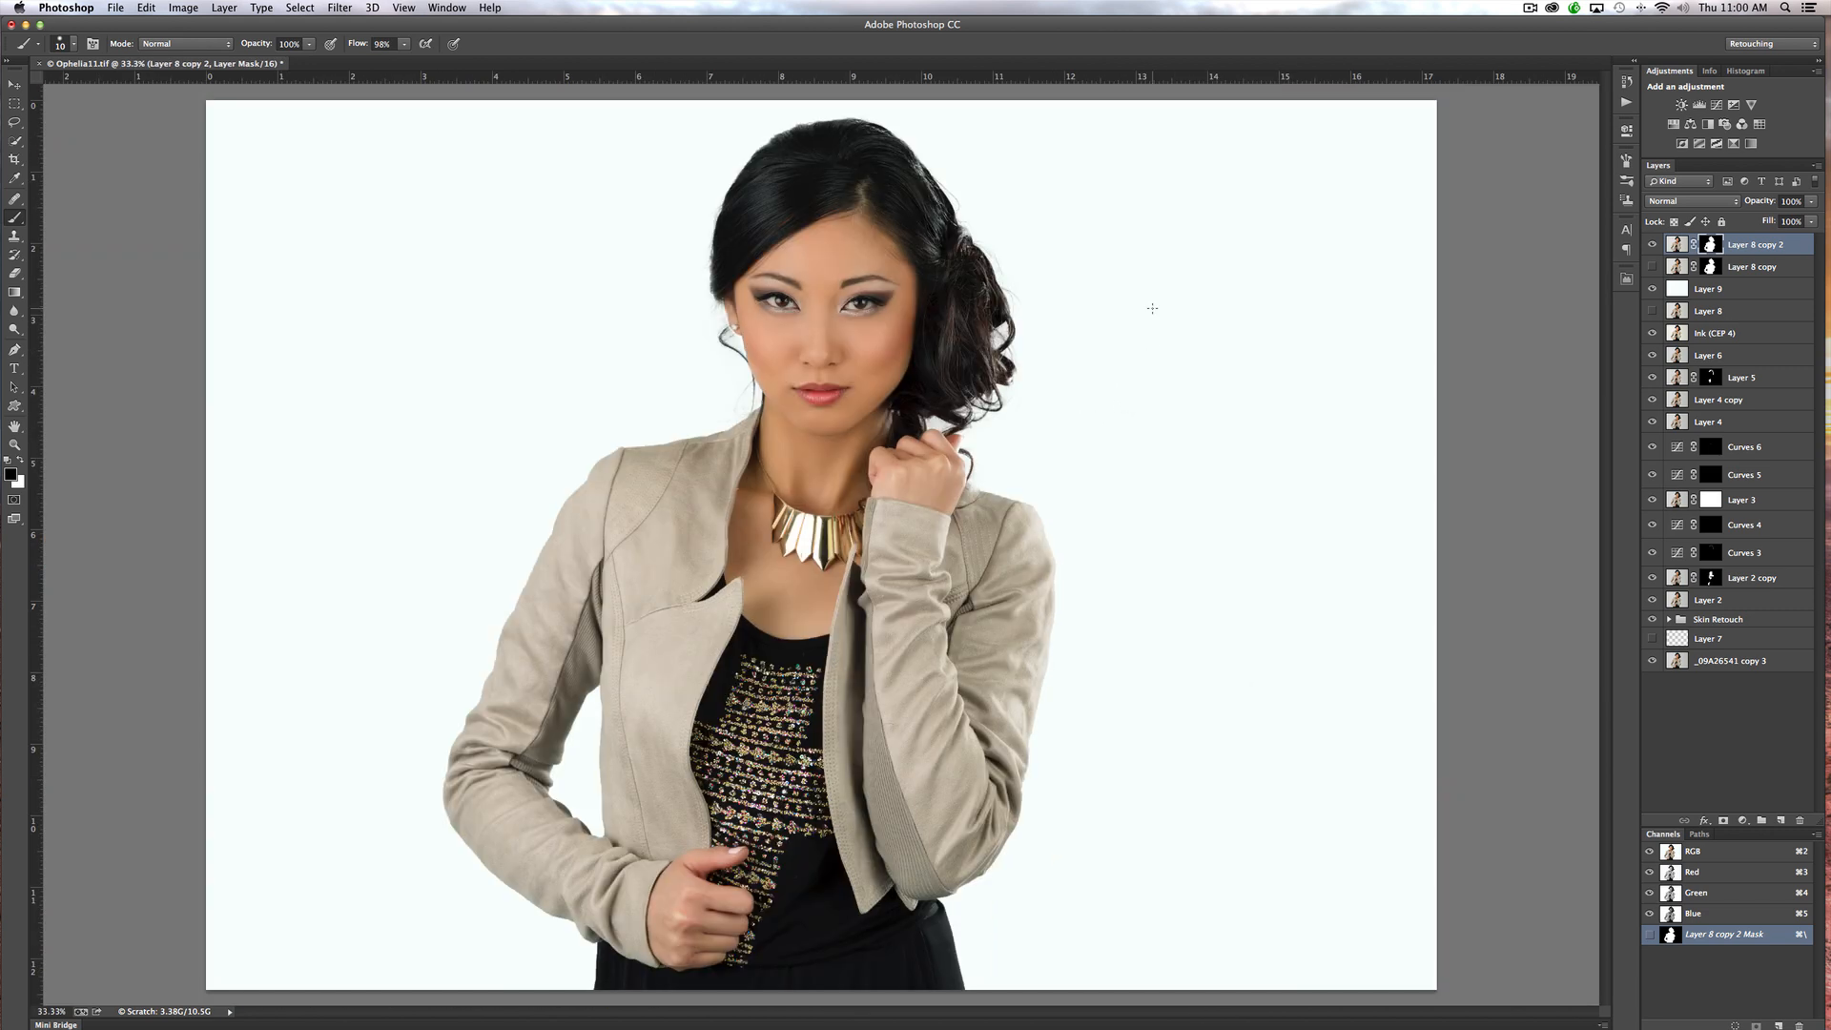